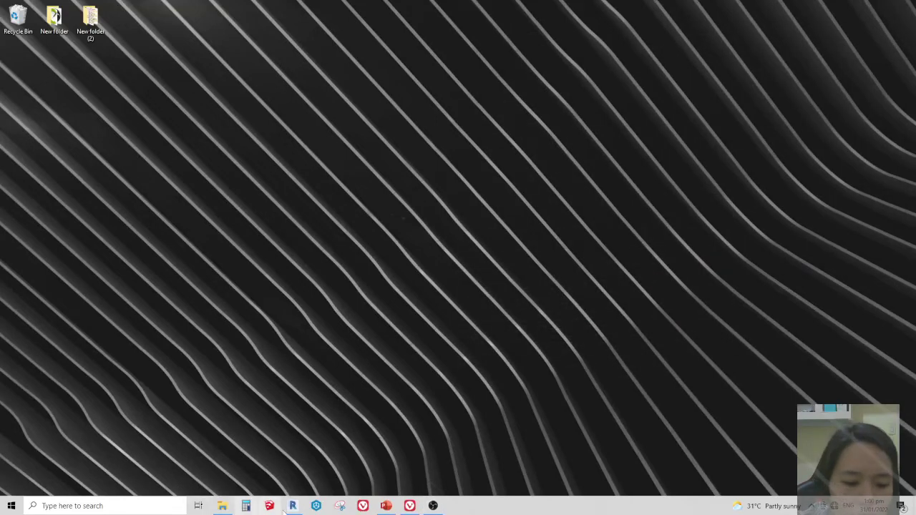
# Step: Restore the Revit 2021 Home screen listing recent model and family files
pyautogui.click(290, 505)
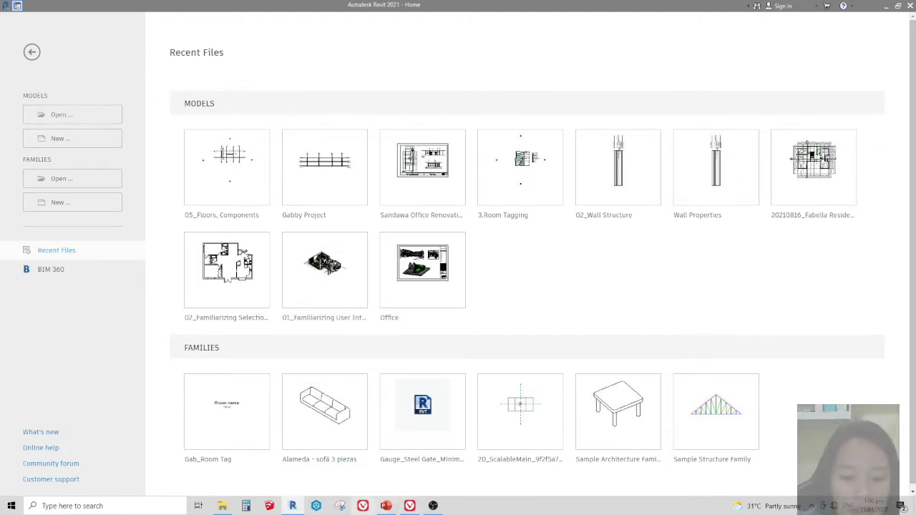
# Step: Switch to the Revit Basics lesson deck in PowerPoint and select its first slide
pyautogui.click(386, 506)
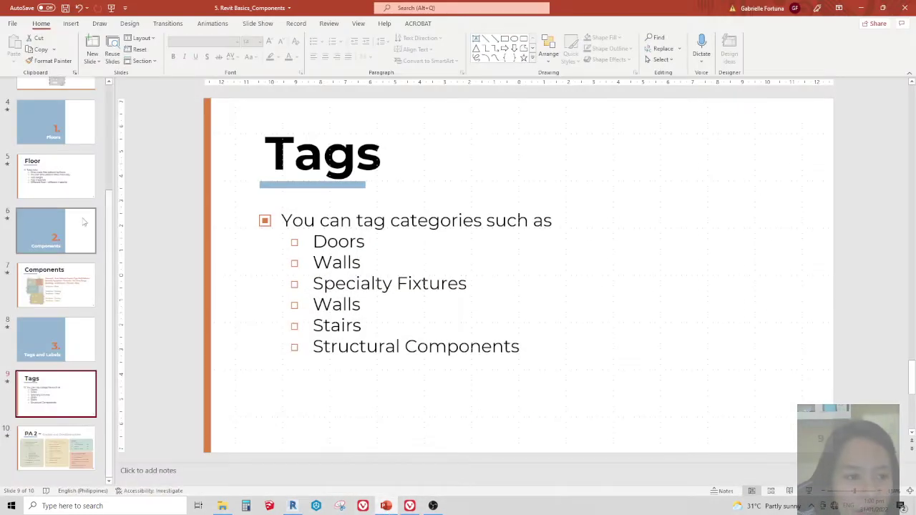
pyautogui.scroll(10, 109, 226)
pyautogui.click(56, 107)
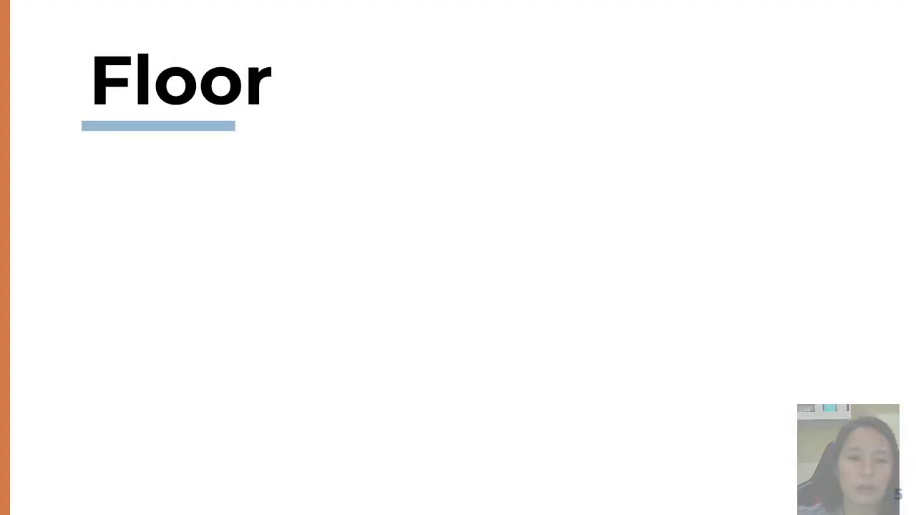
# Step: Reveal the 'Take note:' point and its first sub-point on the Floor slide
pyautogui.press('Right')
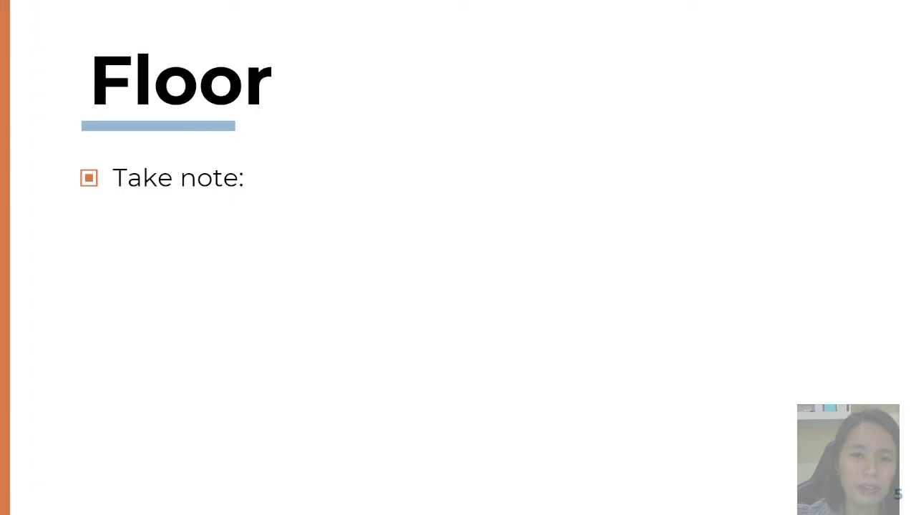
pyautogui.press('Right')
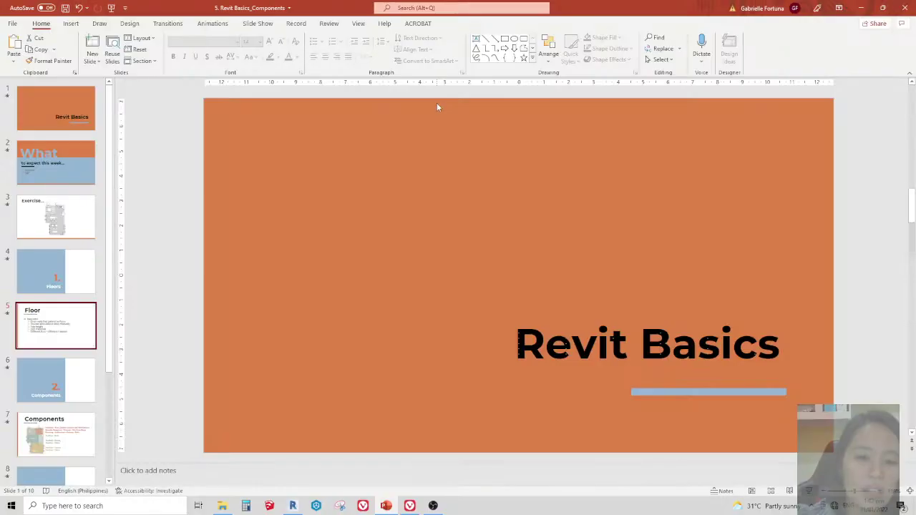
# Step: Open the 05_Floors, Components project from the Revit Home screen
pyautogui.click(293, 506)
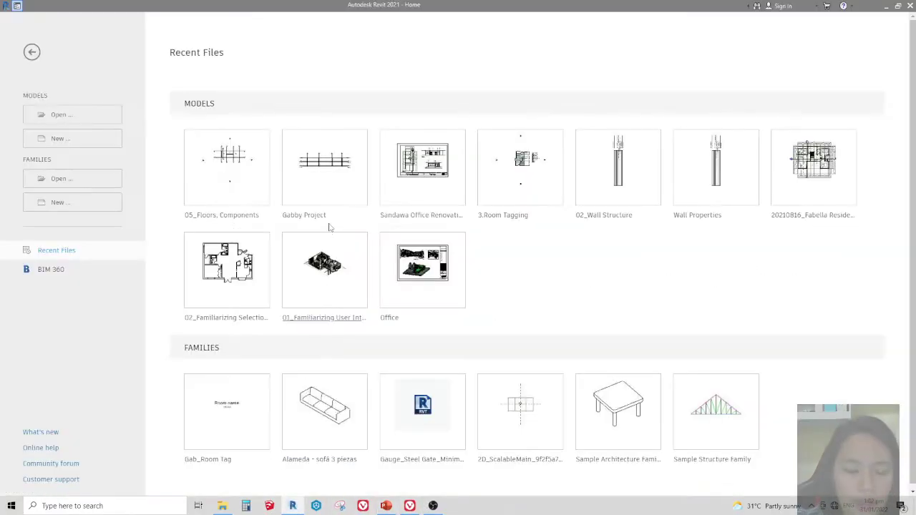
pyautogui.click(243, 178)
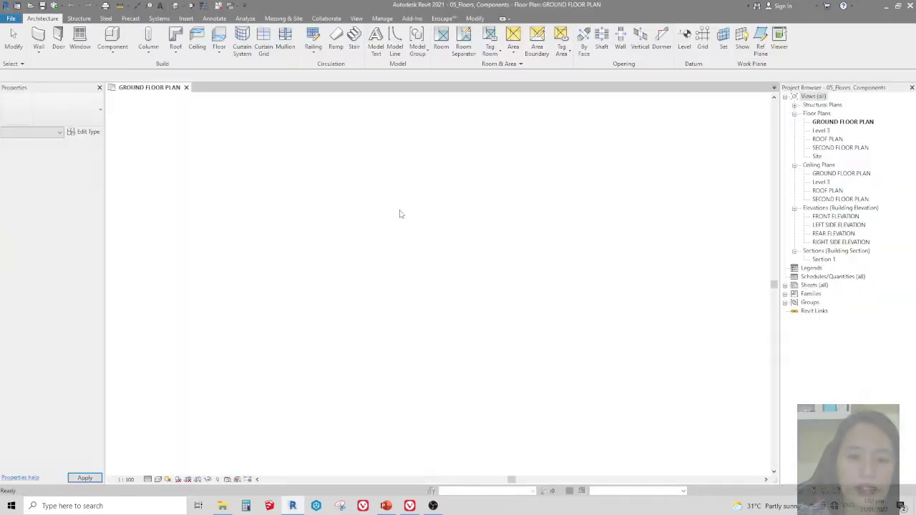
pyautogui.scroll(2, 360, 205)
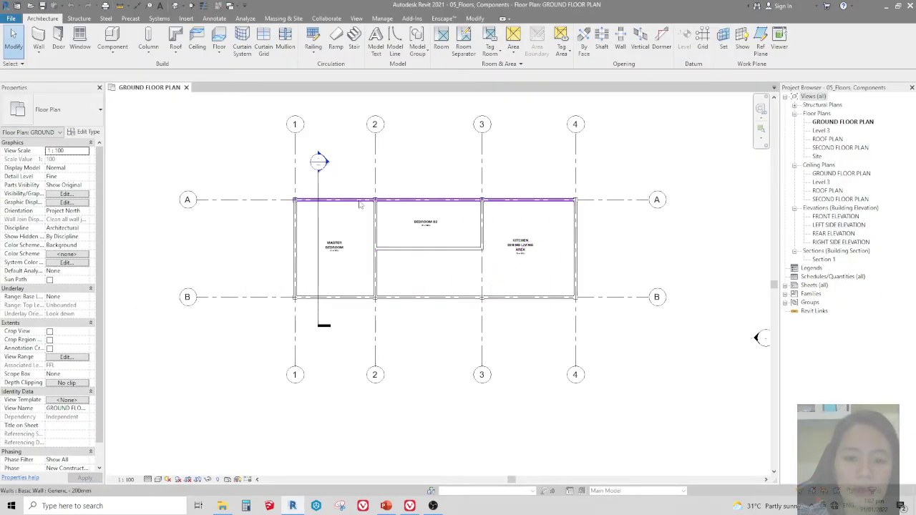
# Step: Delete Section 1 from the ground floor plan, confirming the warning
pyautogui.click(319, 183)
pyautogui.press('Delete')
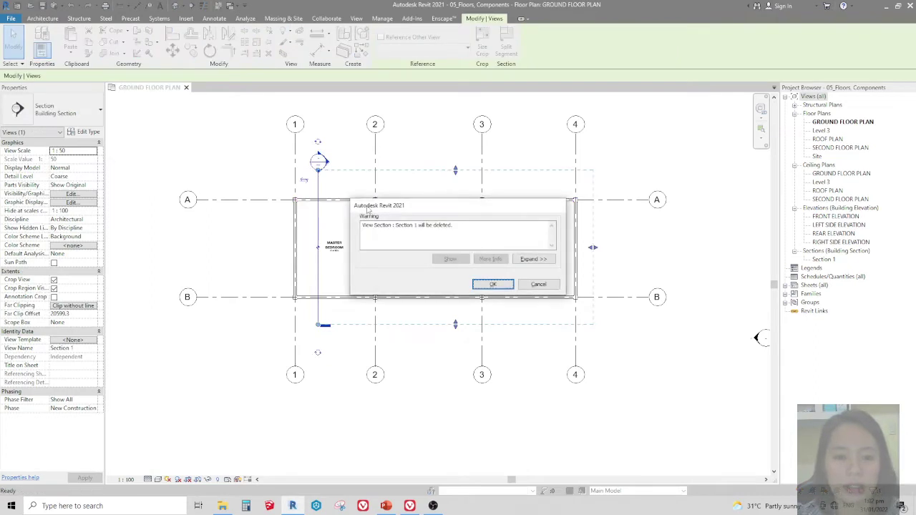
pyautogui.click(493, 284)
pyautogui.scroll(2, 402, 227)
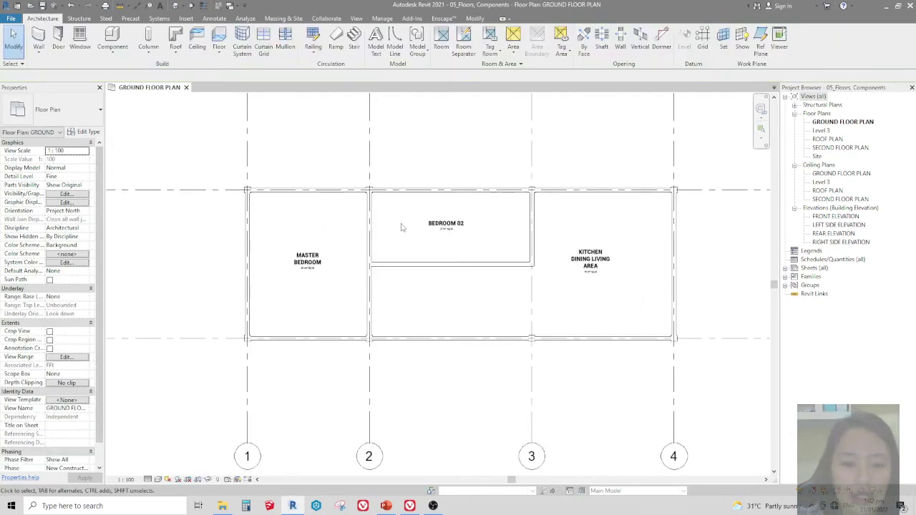
pyautogui.scroll(1, 402, 228)
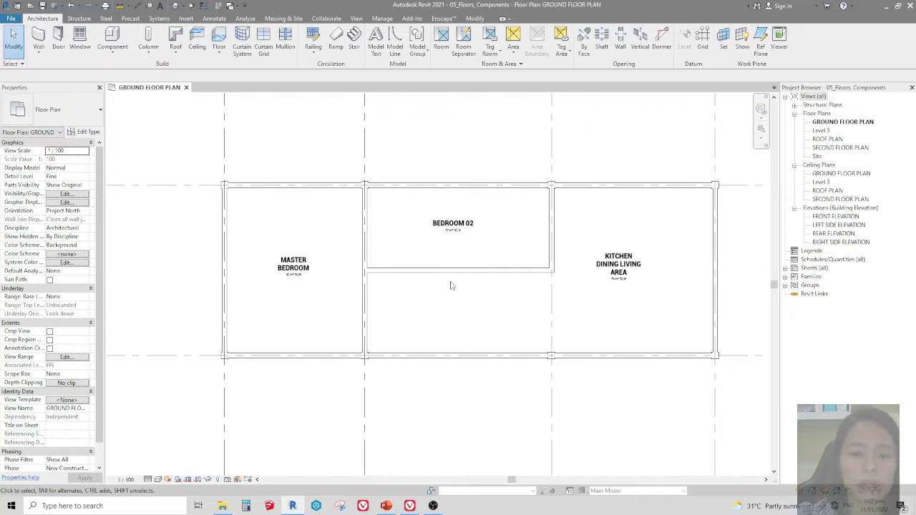
pyautogui.scroll(-3, 450, 285)
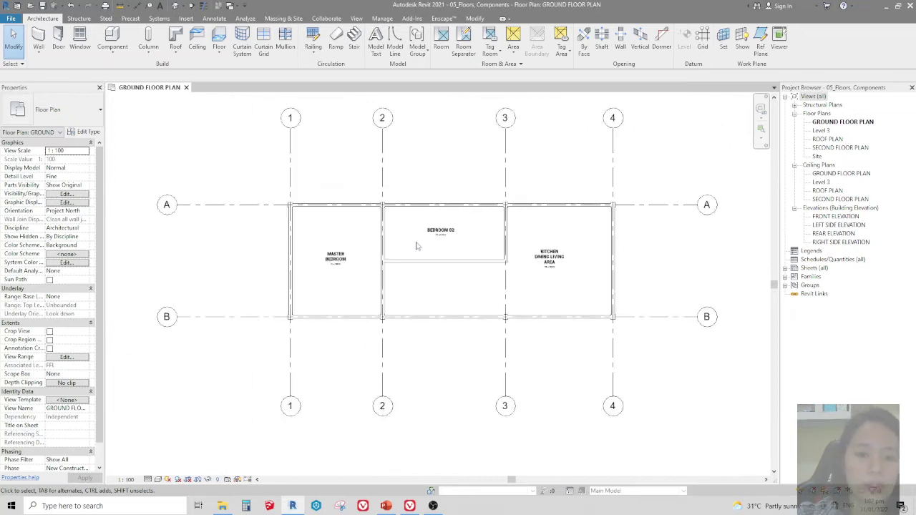
pyautogui.scroll(1, 353, 197)
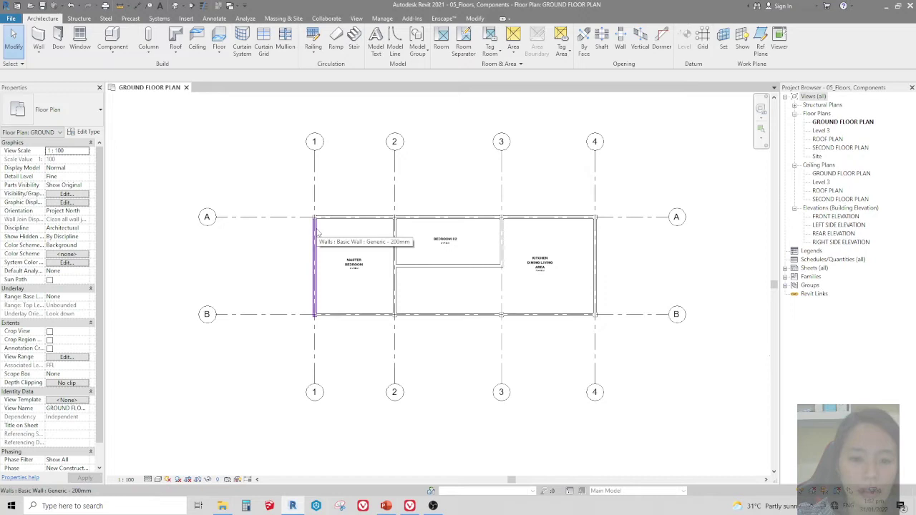
pyautogui.click(276, 219)
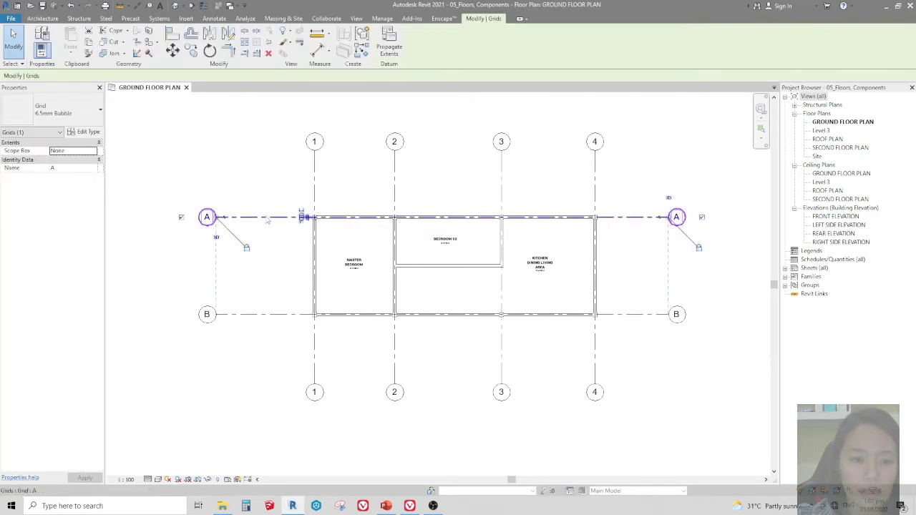
# Step: In the FRONT ELEVATION, check the front wall's Base Constraint level against FFL and NGL
pyautogui.doubleClick(837, 217)
pyautogui.scroll(4, 143, 319)
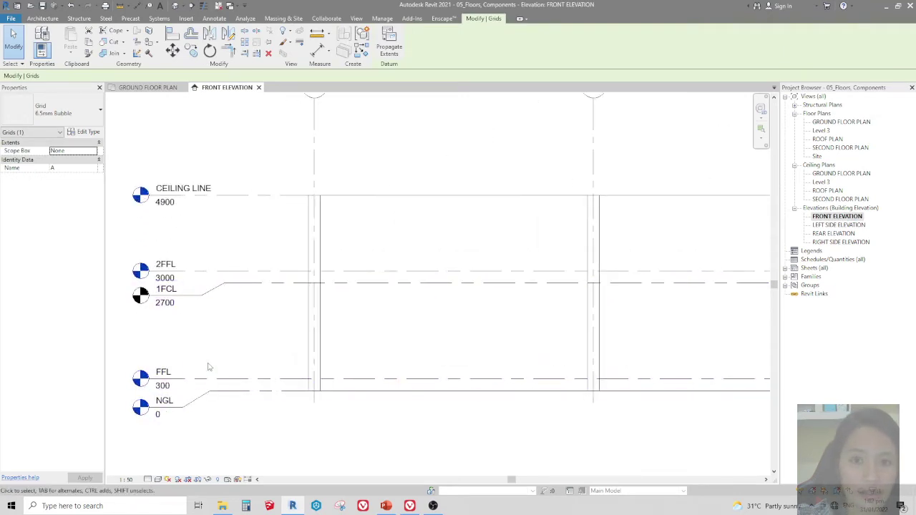
pyautogui.scroll(-3, 257, 323)
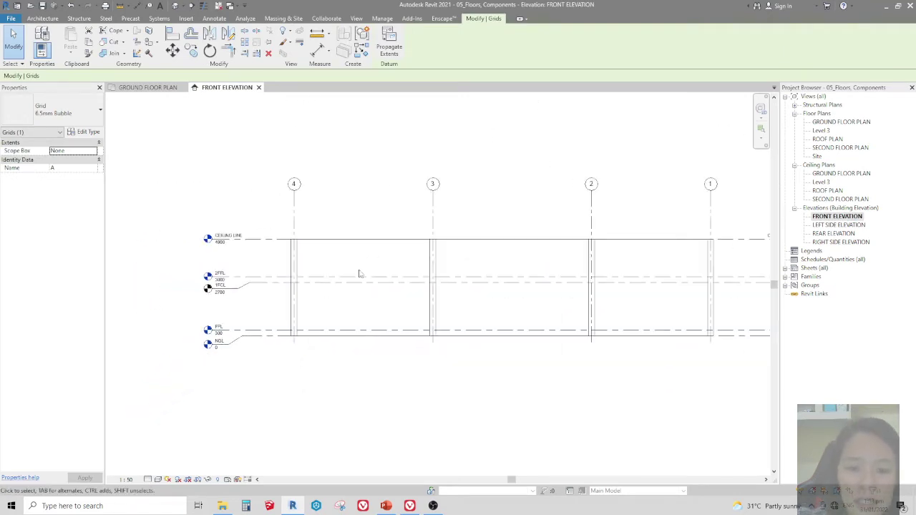
pyautogui.click(358, 242)
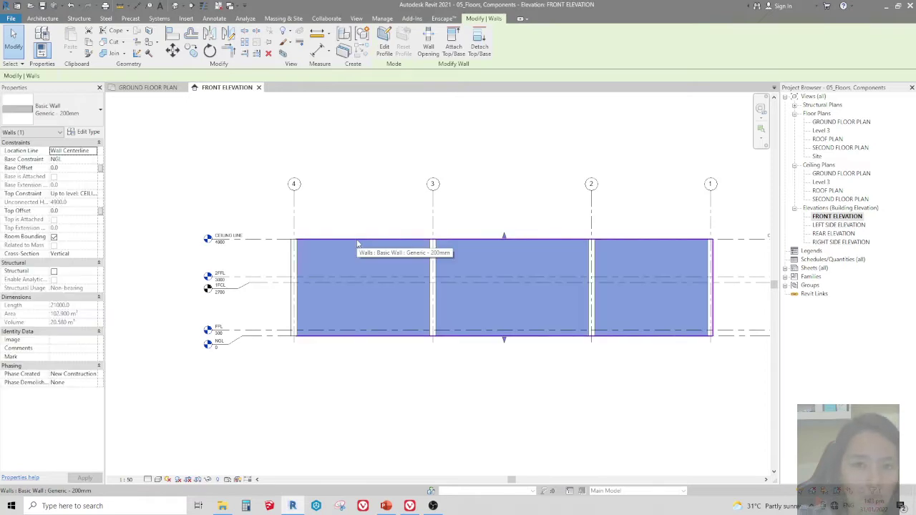
pyautogui.scroll(5, 505, 335)
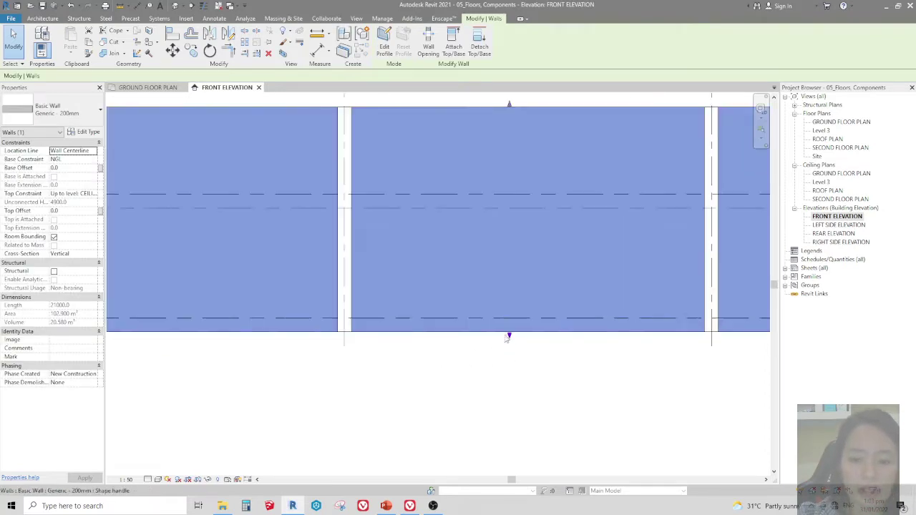
pyautogui.scroll(-5, 500, 330)
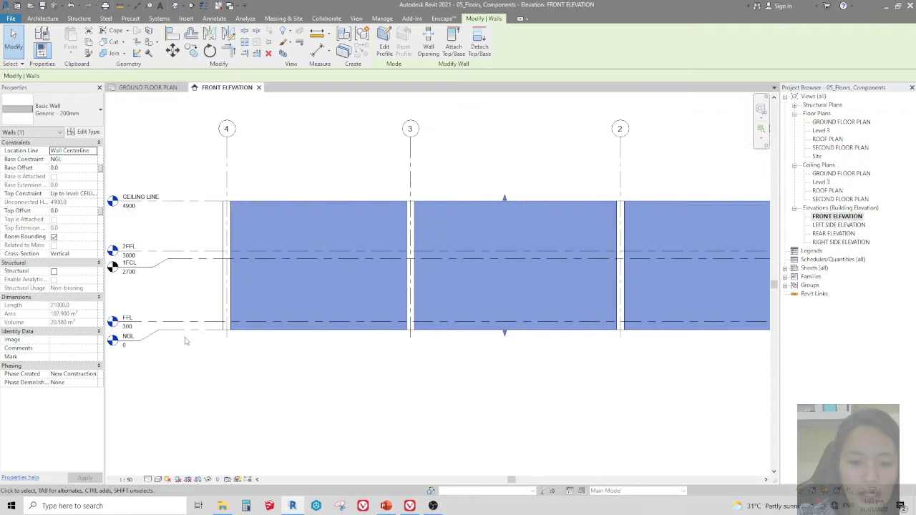
pyautogui.scroll(3, 217, 343)
pyautogui.scroll(1, 217, 343)
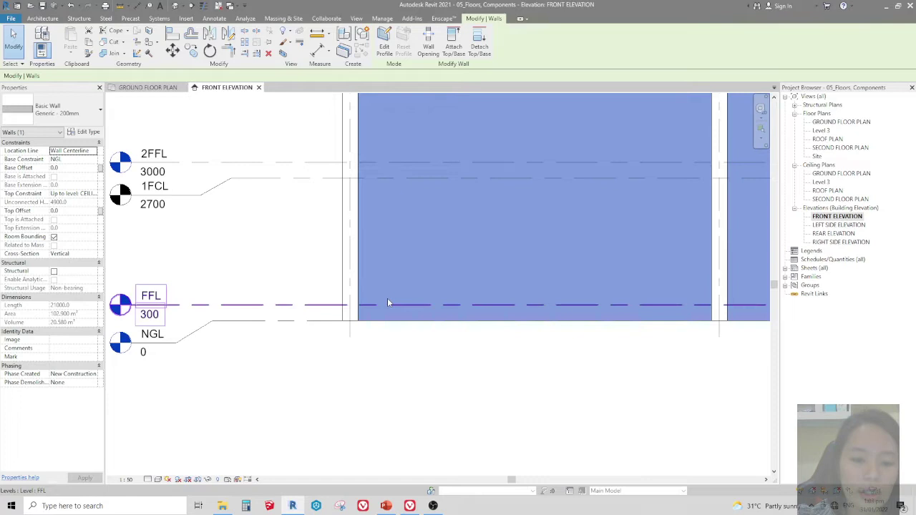
pyautogui.click(55, 159)
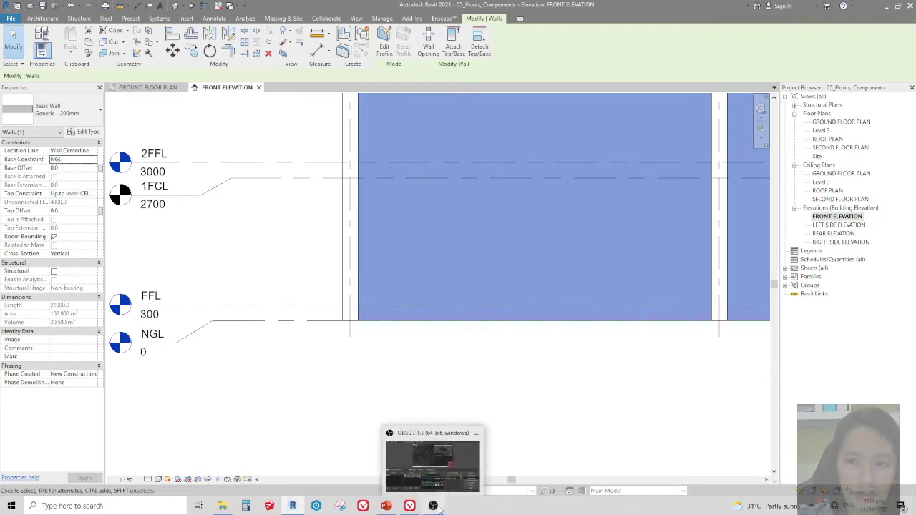
# Step: Deselect the wall and return to the GROUND FLOOR PLAN view
pyautogui.click(434, 507)
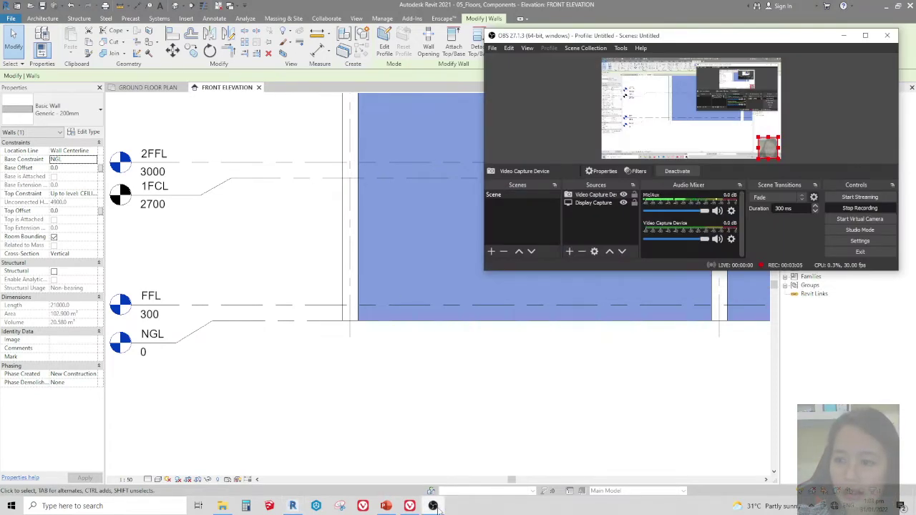
pyautogui.click(434, 506)
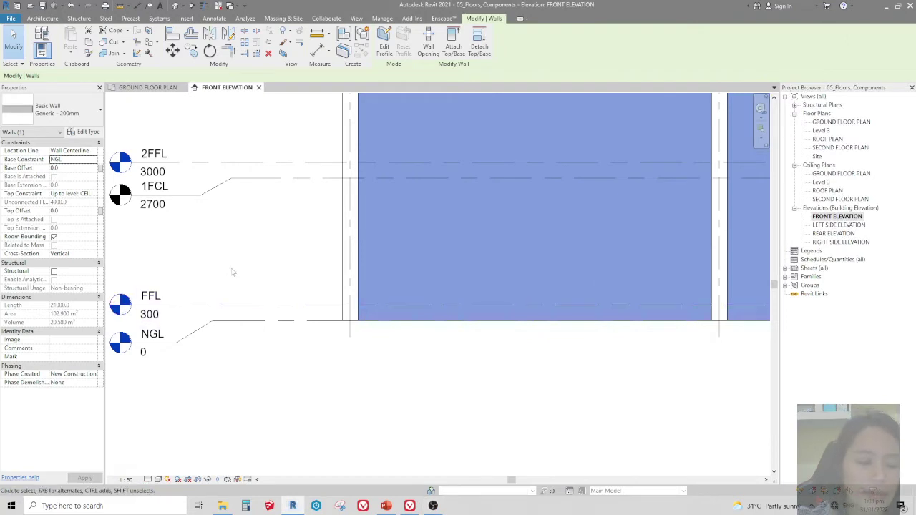
pyautogui.scroll(-5, 233, 272)
pyautogui.press('Escape')
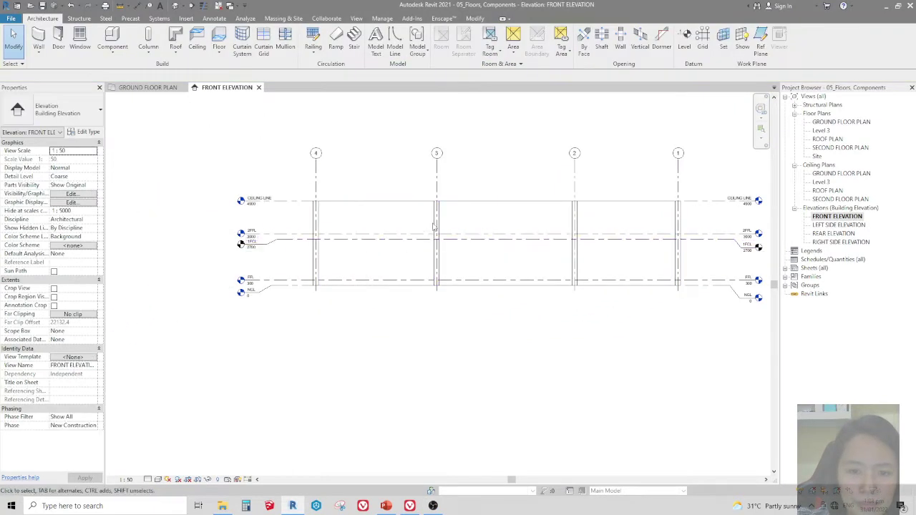
pyautogui.scroll(2, 433, 227)
pyautogui.scroll(-2, 181, 269)
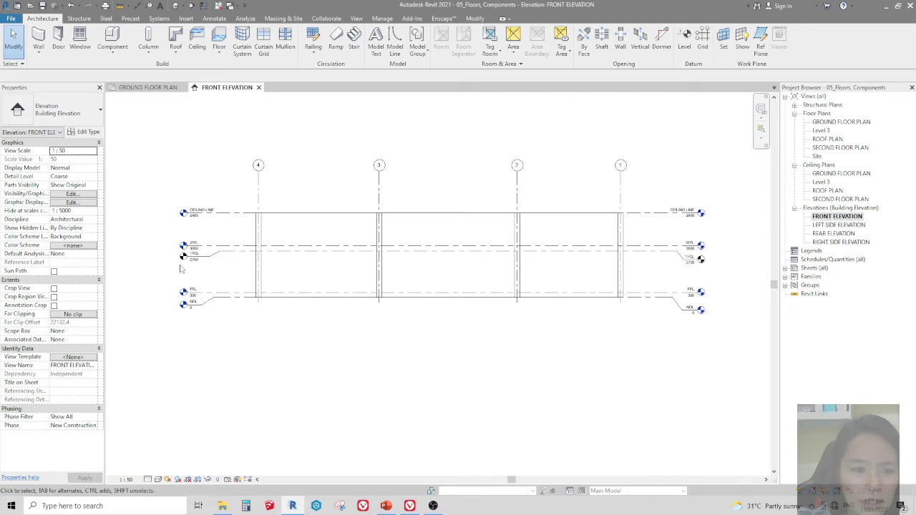
pyautogui.scroll(1, 181, 269)
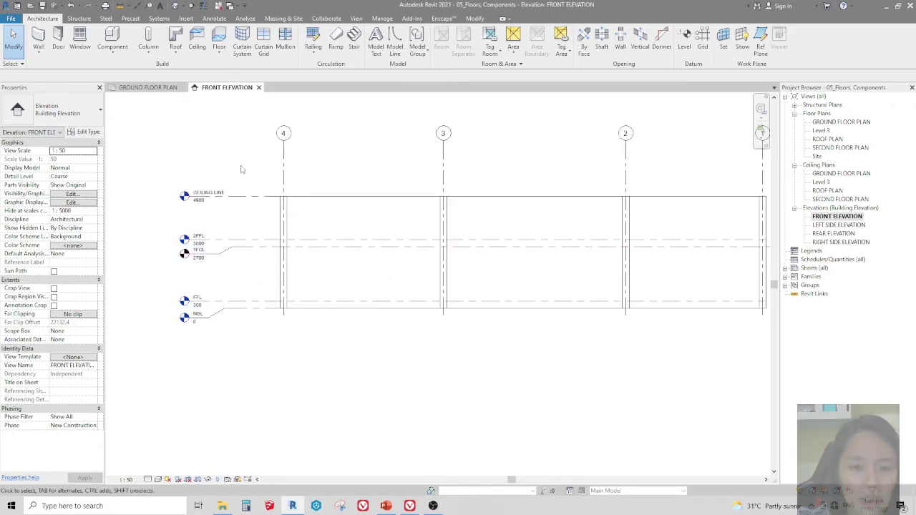
pyautogui.click(159, 89)
# Step: Start a Floor: Architectural sketch from the Architecture tab's Floor dropdown
pyautogui.scroll(1, 344, 253)
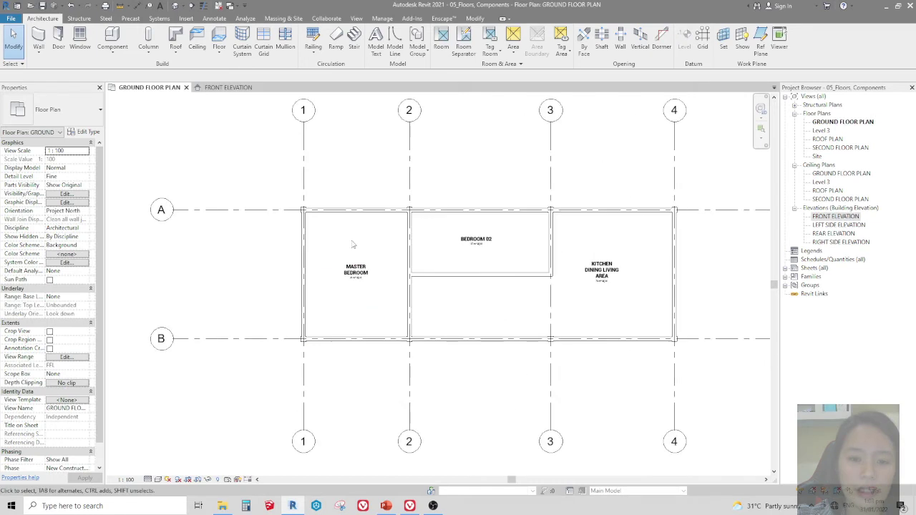
pyautogui.click(213, 56)
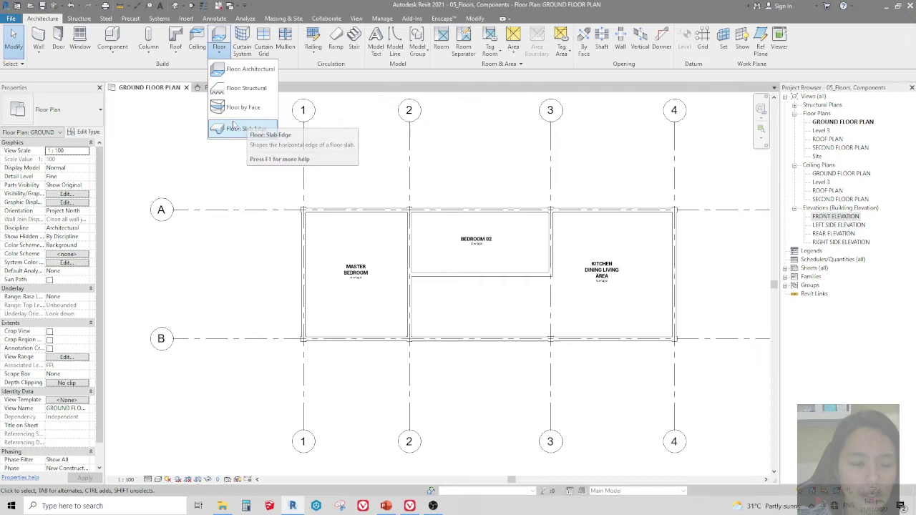
pyautogui.click(216, 48)
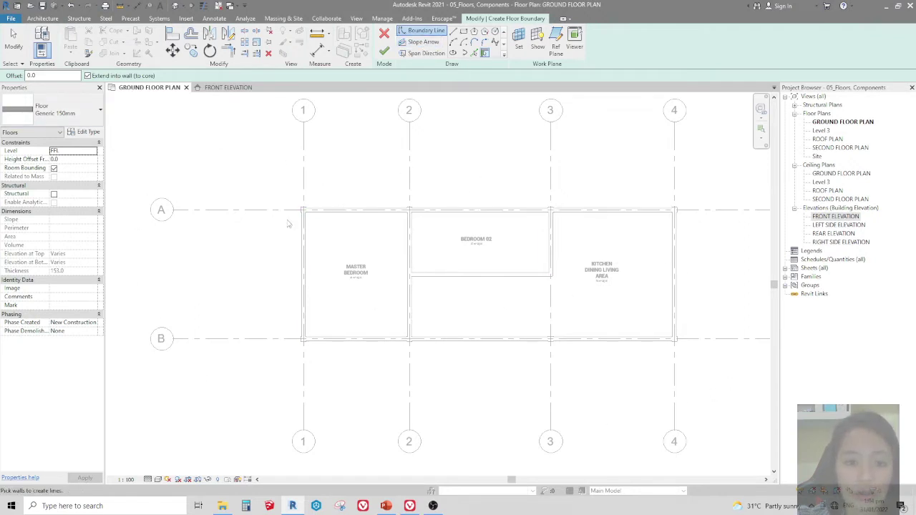
# Step: Keep the Generic 150mm floor type and switch to drawing boundary lines directly
pyautogui.scroll(2, 321, 224)
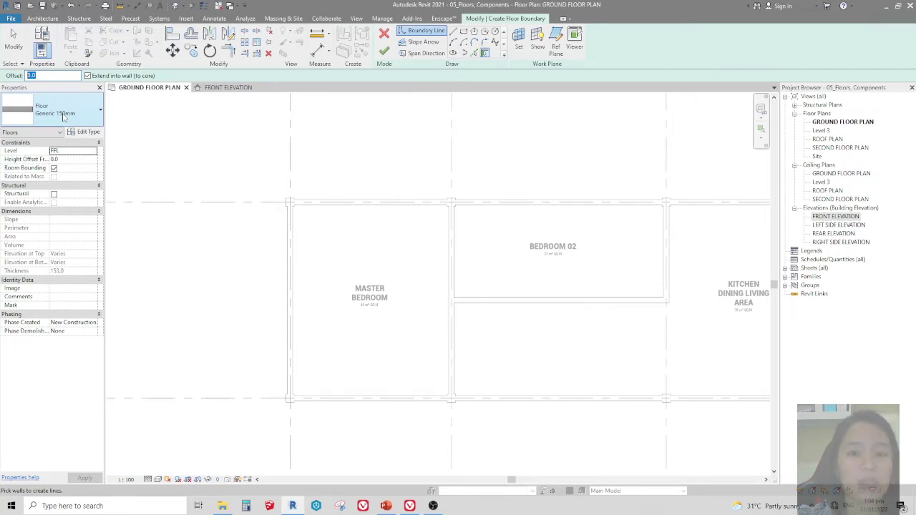
pyautogui.click(63, 117)
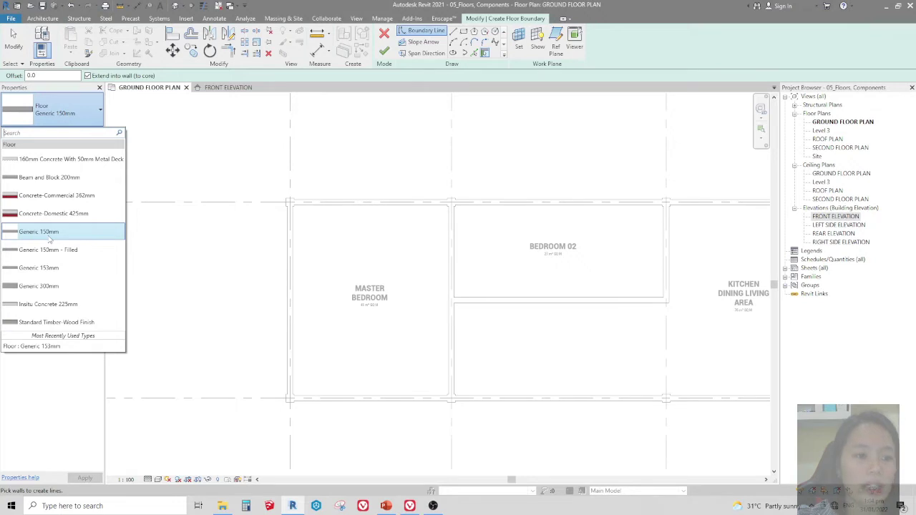
pyautogui.click(68, 118)
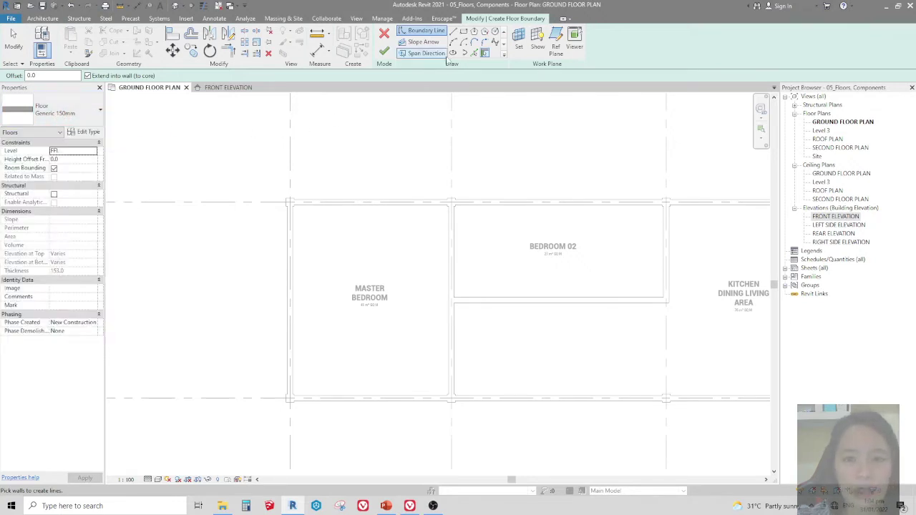
pyautogui.click(438, 43)
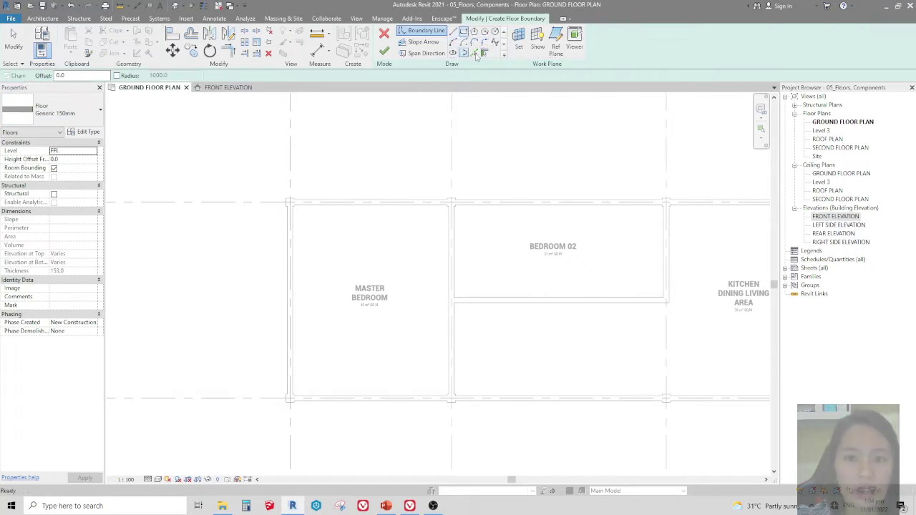
# Step: Draw a chained boundary line loop around the master bedroom corners
pyautogui.click(453, 32)
pyautogui.click(293, 204)
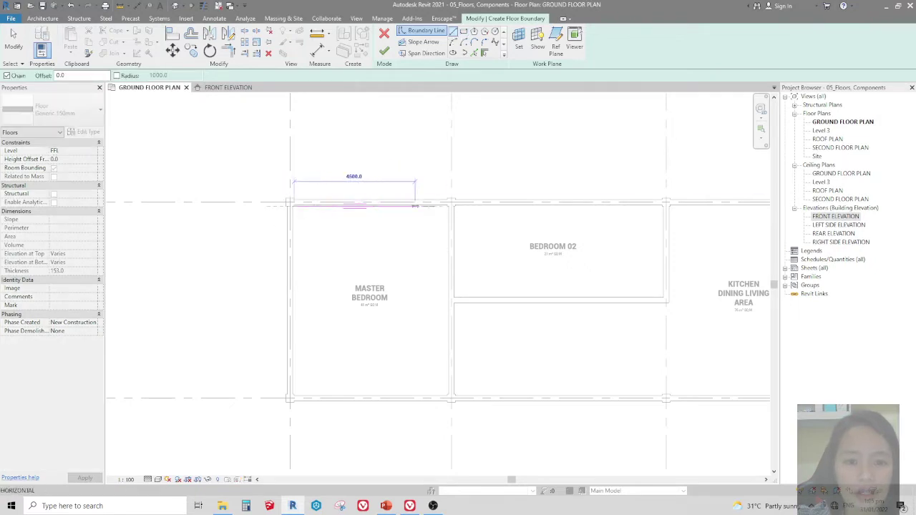
pyautogui.click(449, 205)
pyautogui.click(447, 360)
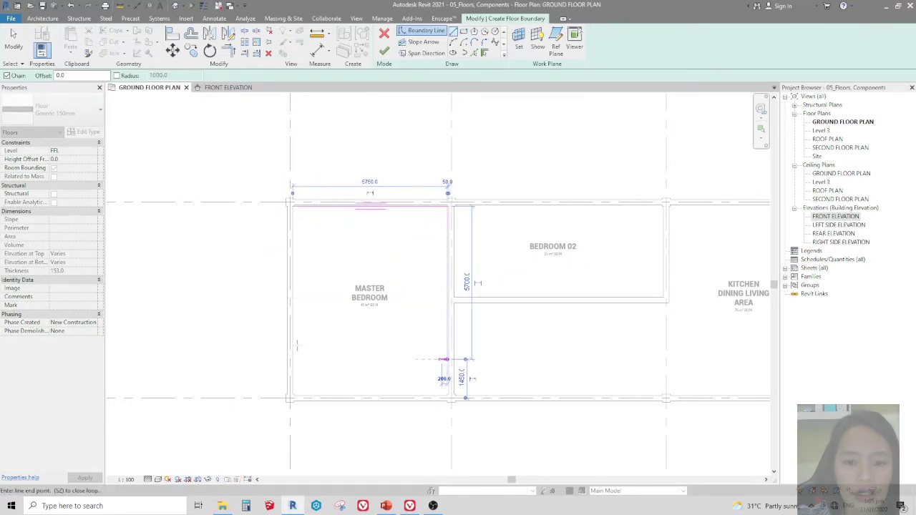
pyautogui.click(293, 346)
pyautogui.click(288, 250)
pyautogui.click(169, 251)
pyautogui.click(176, 158)
pyautogui.click(248, 109)
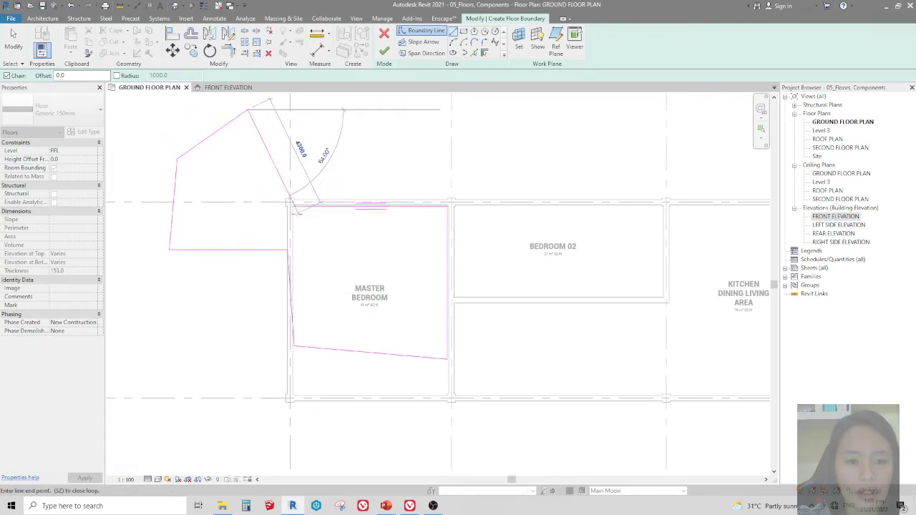
pyautogui.click(293, 205)
pyautogui.scroll(-1, 429, 342)
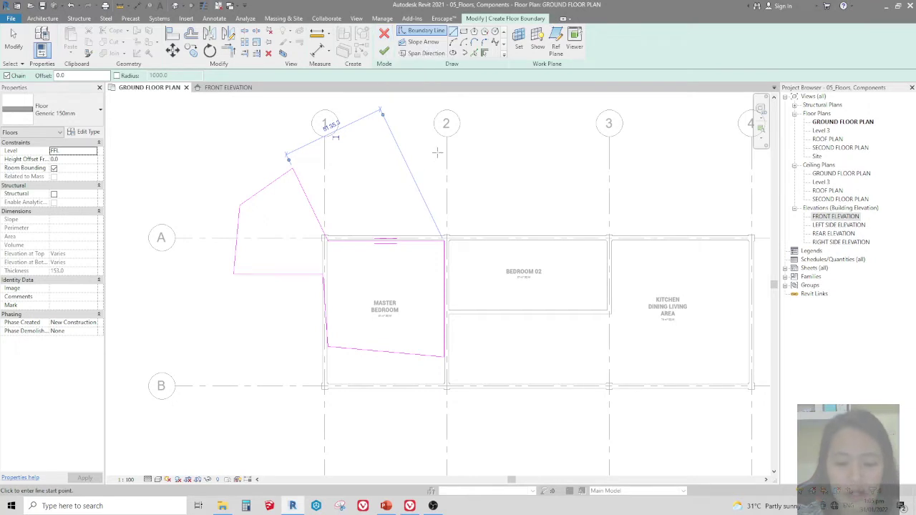
pyautogui.scroll(2, 458, 194)
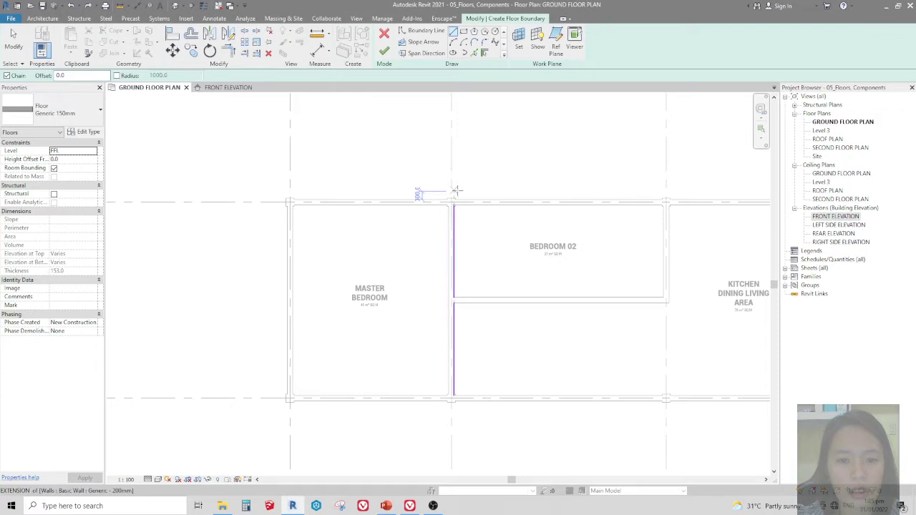
# Step: Sketch a rectangular boundary between the master bedroom's opposite wall corners
pyautogui.click(291, 205)
pyautogui.click(449, 395)
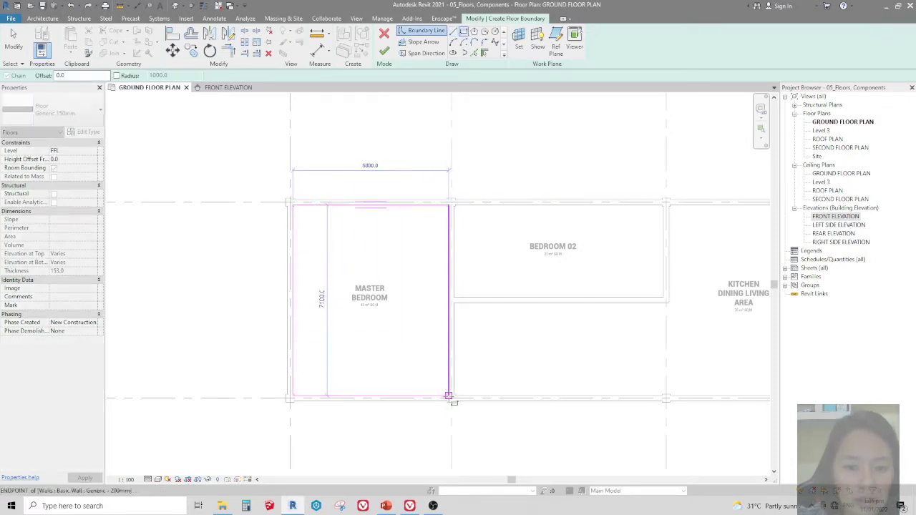
pyautogui.scroll(4, 376, 229)
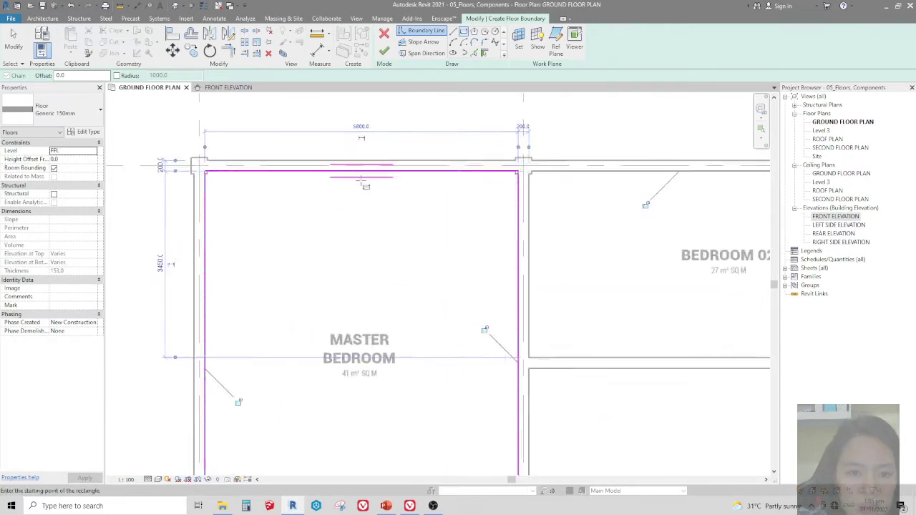
pyautogui.scroll(8, 226, 175)
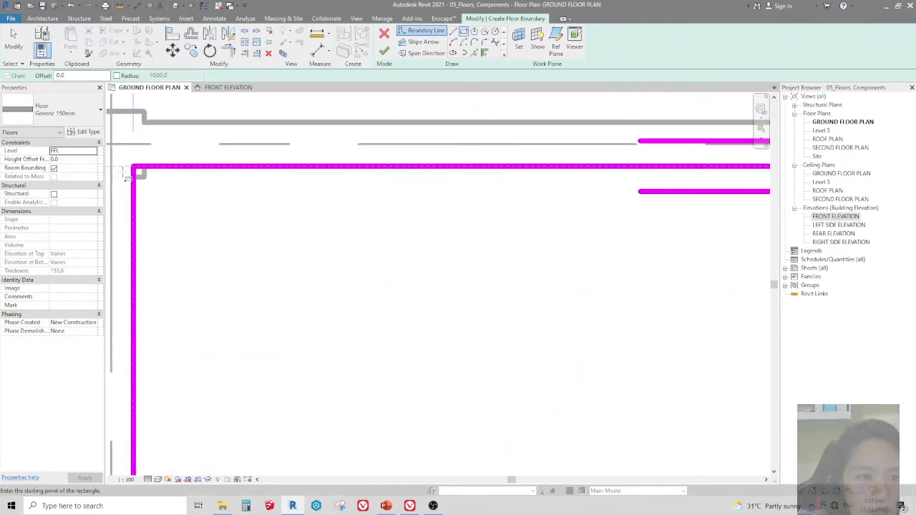
pyautogui.scroll(-8, 348, 143)
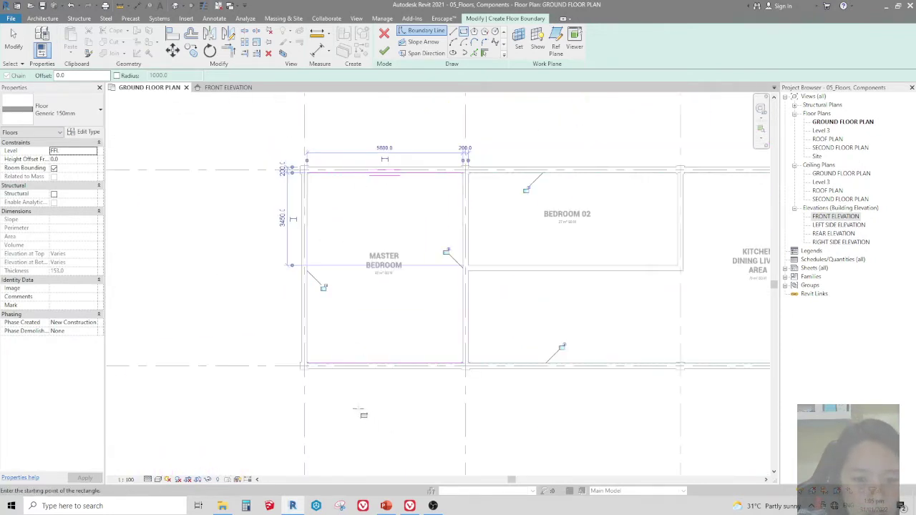
# Step: Pick the master bedroom's top, left and bottom walls as floor boundary lines
pyautogui.scroll(5, 364, 415)
pyautogui.scroll(-4, 384, 403)
pyautogui.scroll(2, 487, 269)
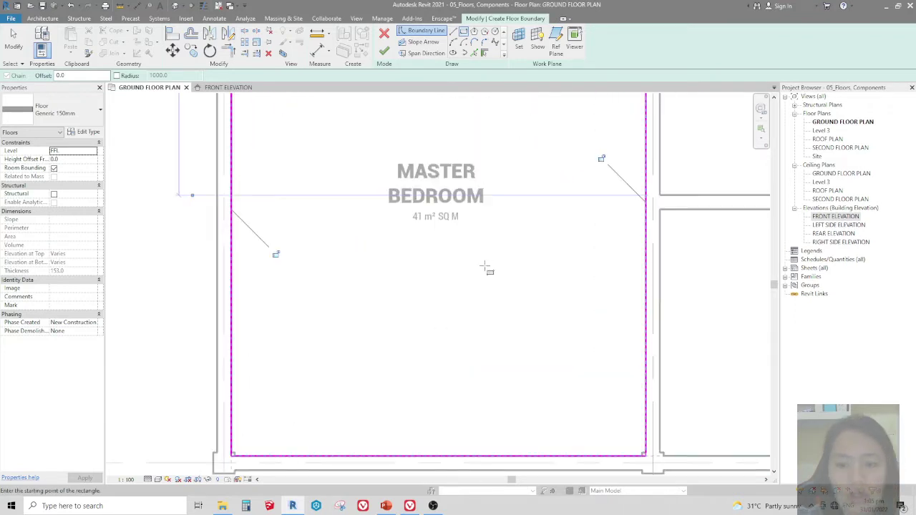
pyautogui.scroll(-2, 487, 269)
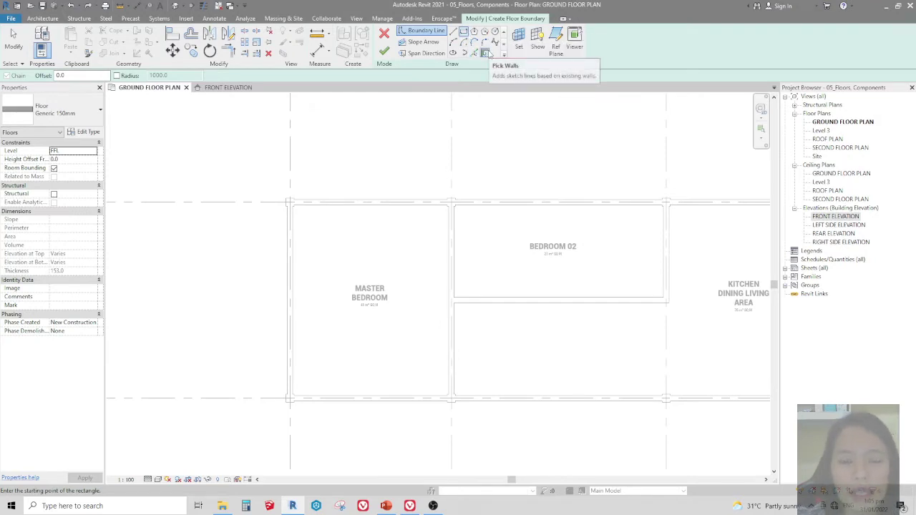
pyautogui.click(486, 54)
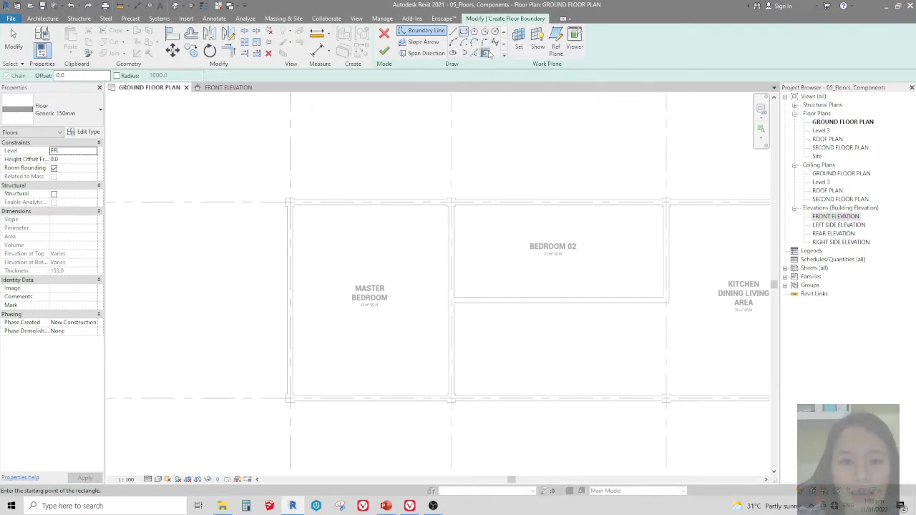
pyautogui.click(351, 206)
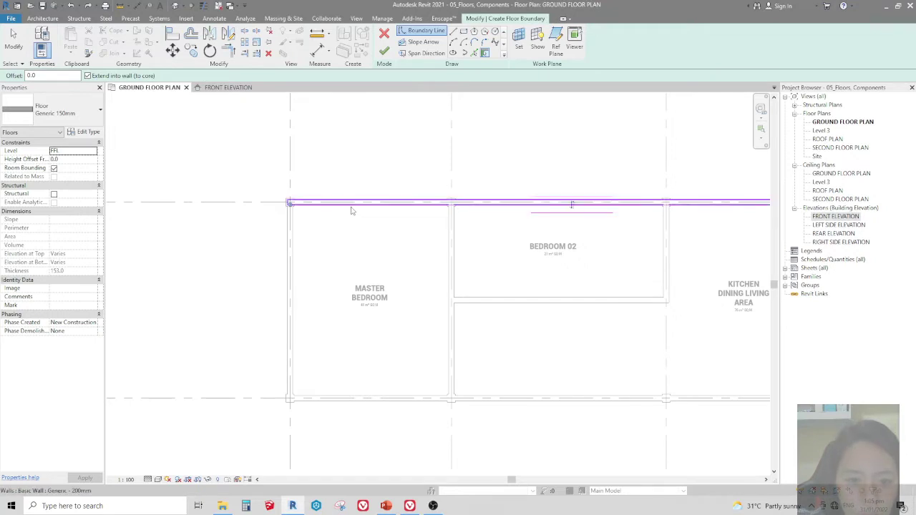
pyautogui.click(292, 260)
pyautogui.click(361, 400)
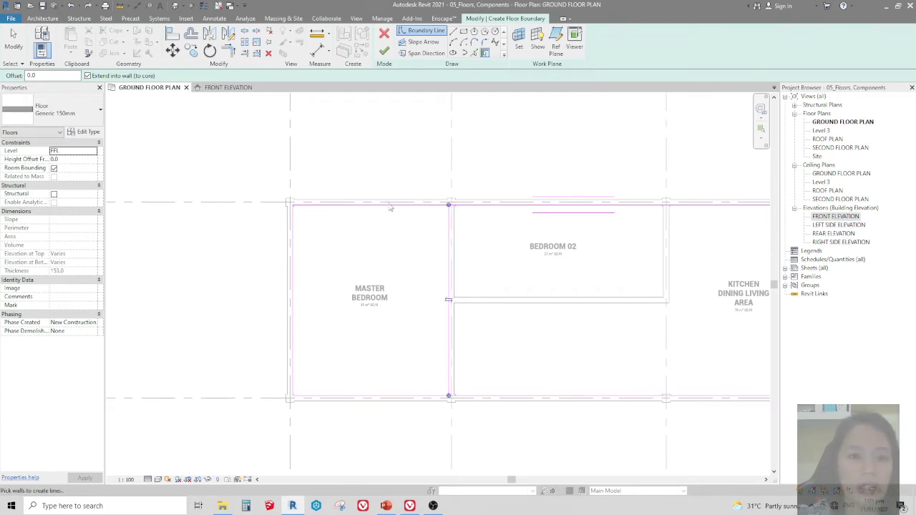
pyautogui.scroll(3, 459, 212)
pyautogui.scroll(2, 414, 202)
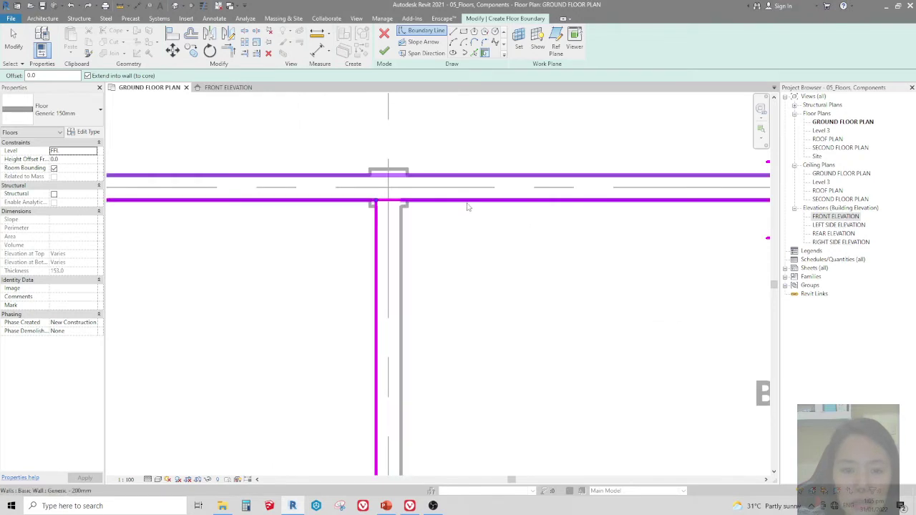
pyautogui.scroll(-4, 376, 154)
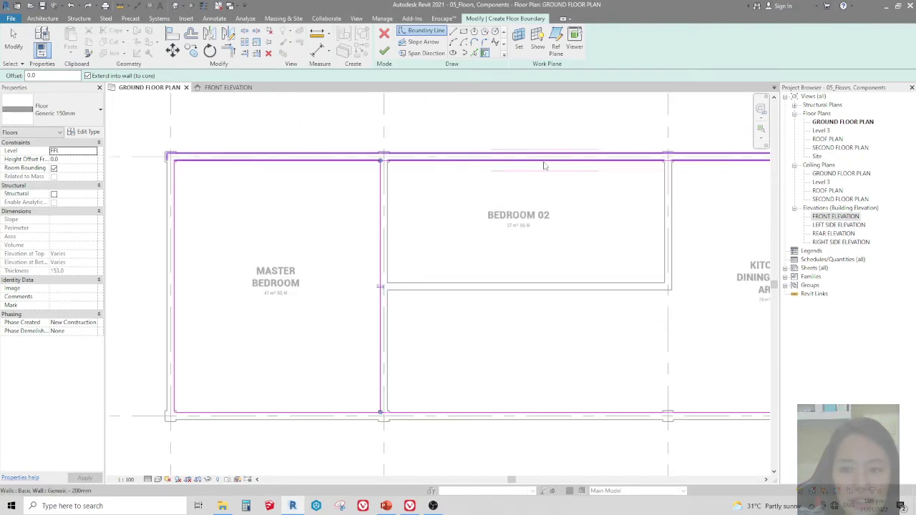
pyautogui.scroll(-1, 362, 213)
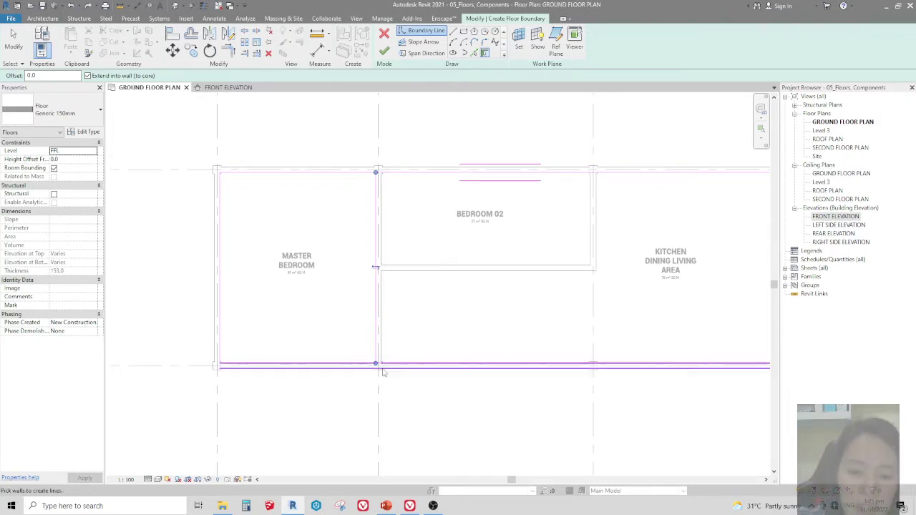
pyautogui.scroll(1, 241, 331)
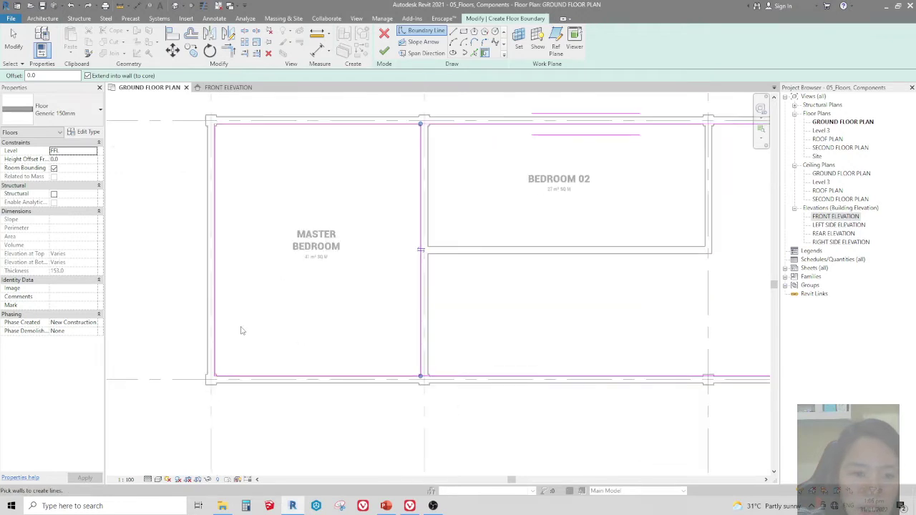
# Step: Trim the top boundary line to meet the vertical lines at both top corners
pyautogui.click(228, 52)
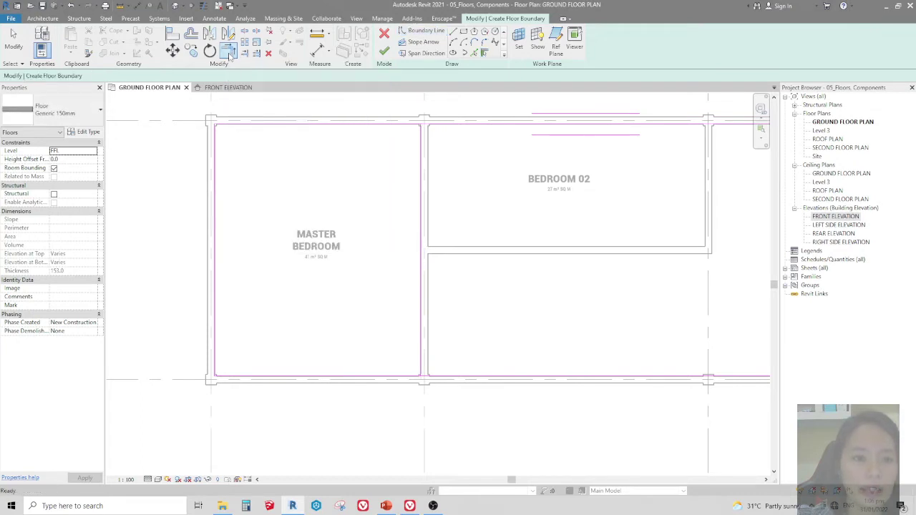
pyautogui.click(365, 128)
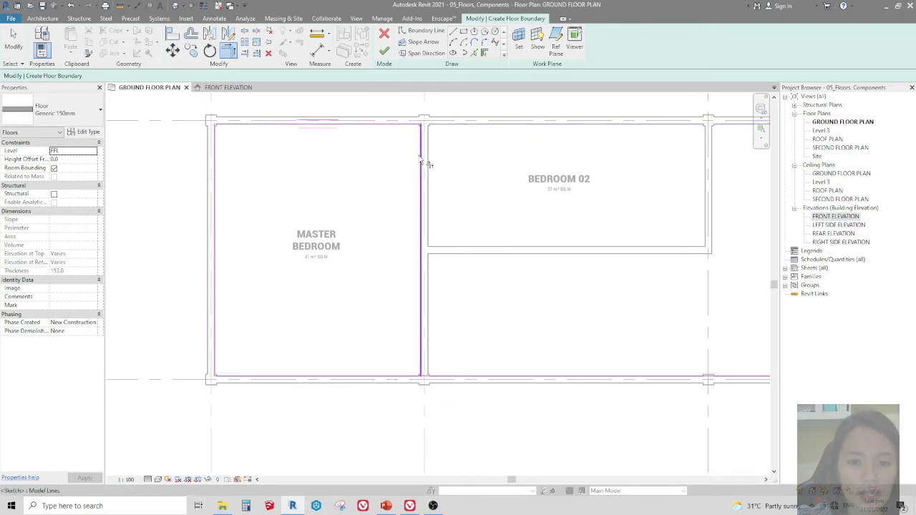
pyautogui.click(421, 160)
pyautogui.scroll(3, 271, 116)
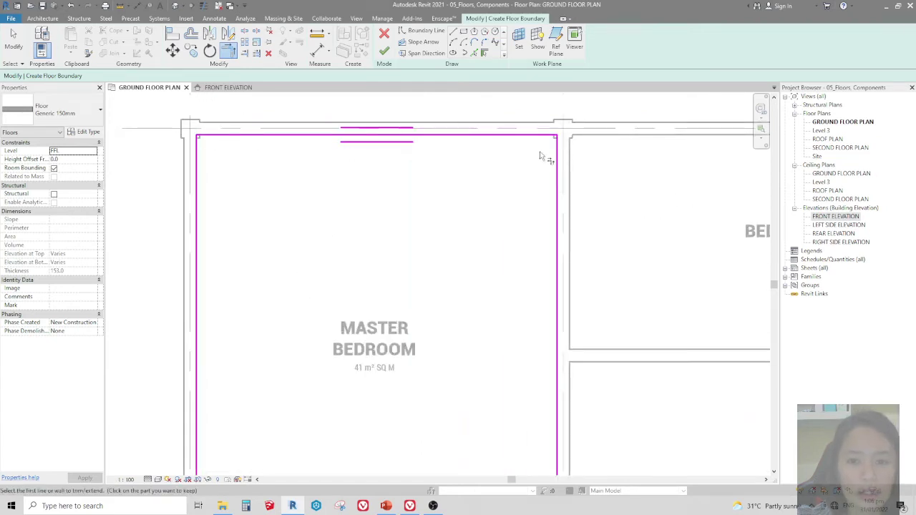
pyautogui.click(498, 135)
pyautogui.click(555, 143)
pyautogui.scroll(-2, 530, 120)
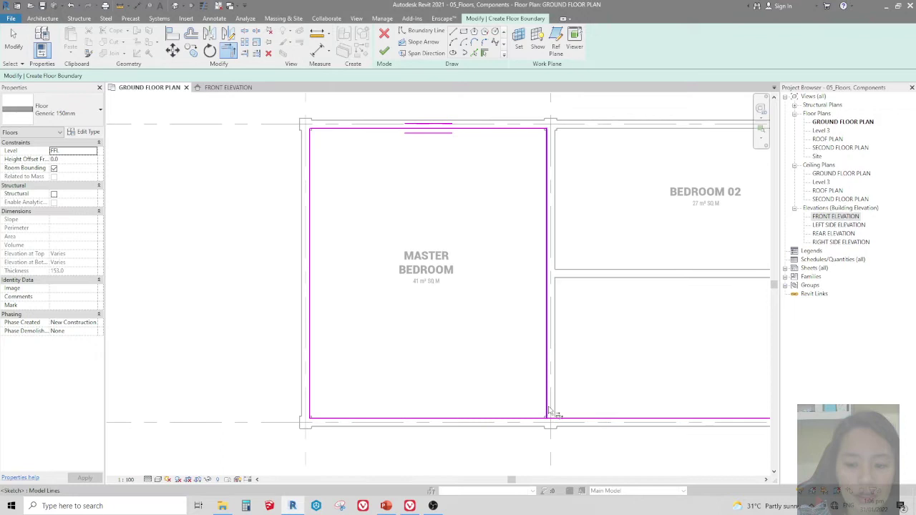
# Step: Trim the right and bottom boundary lines to their corner and finish the floor
pyautogui.click(548, 411)
pyautogui.click(537, 419)
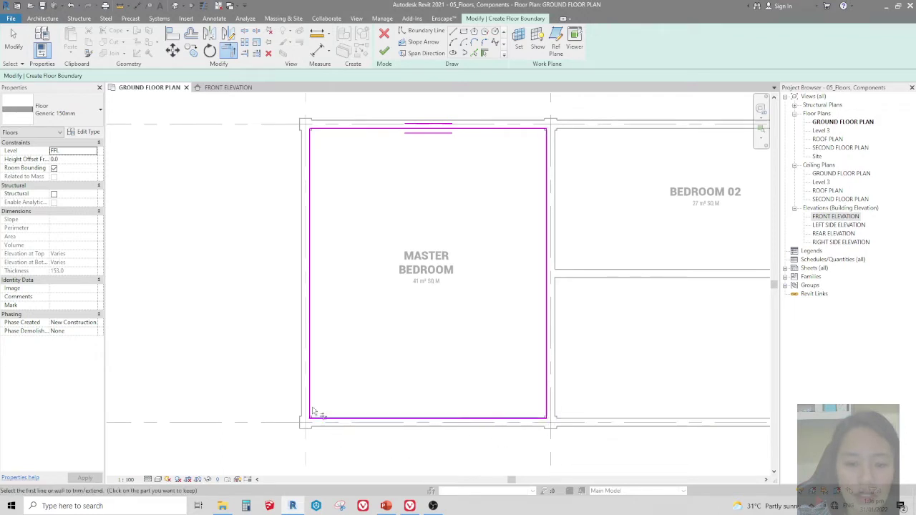
pyautogui.scroll(-3, 305, 326)
pyautogui.scroll(2, 336, 301)
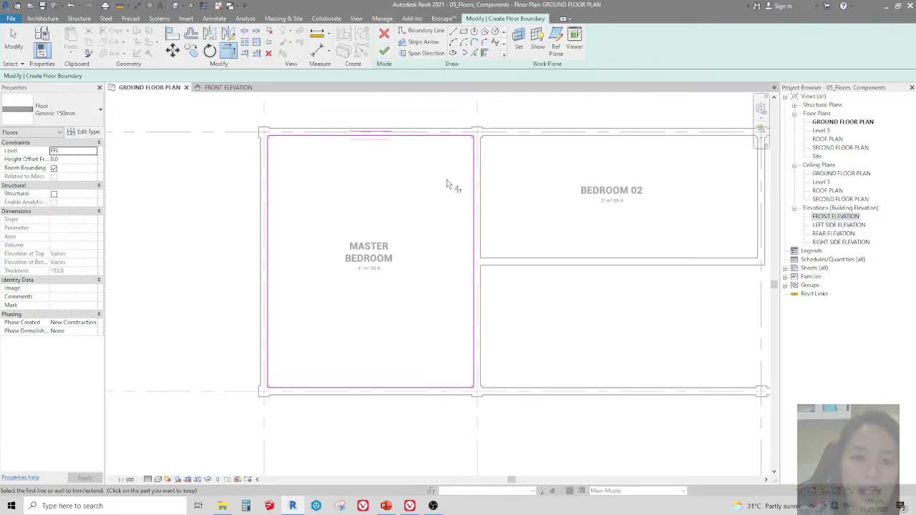
pyautogui.scroll(-1, 239, 227)
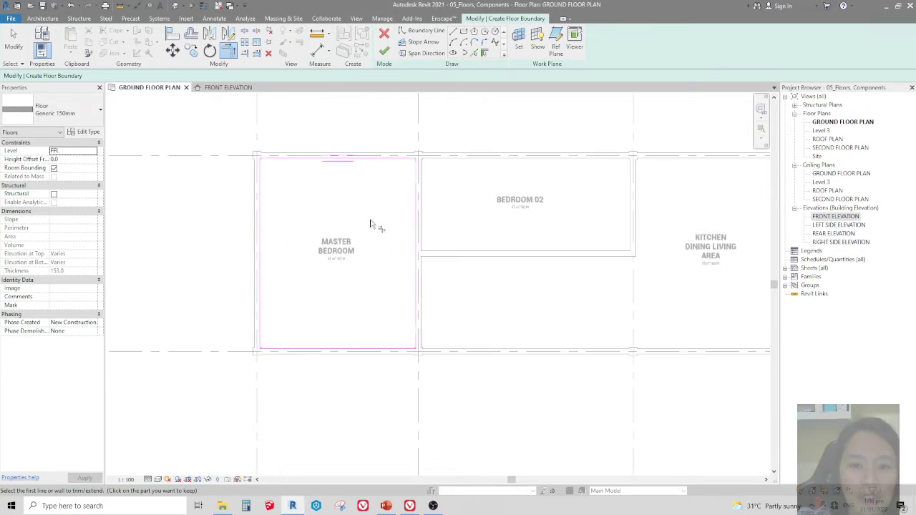
pyautogui.click(383, 56)
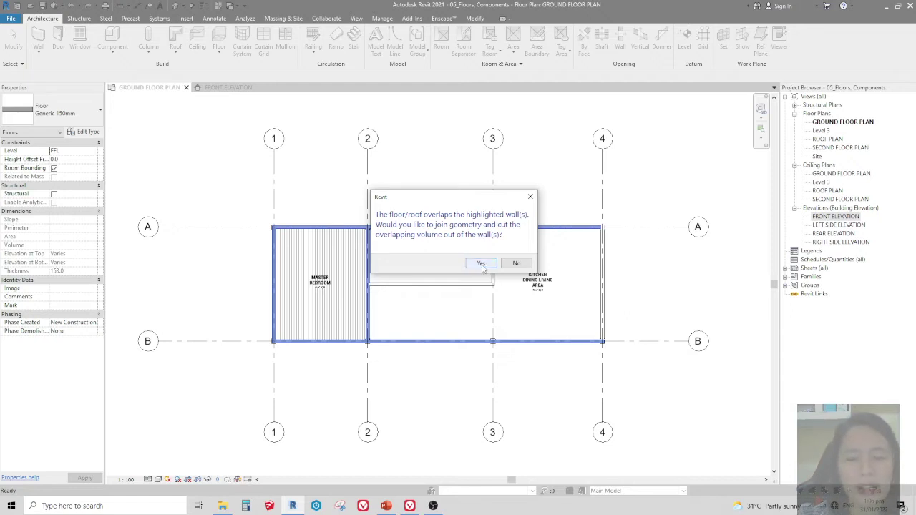
# Step: Join the new master bedroom floor into its overlapping walls, giving a 41.180 m² floor
pyautogui.click(482, 264)
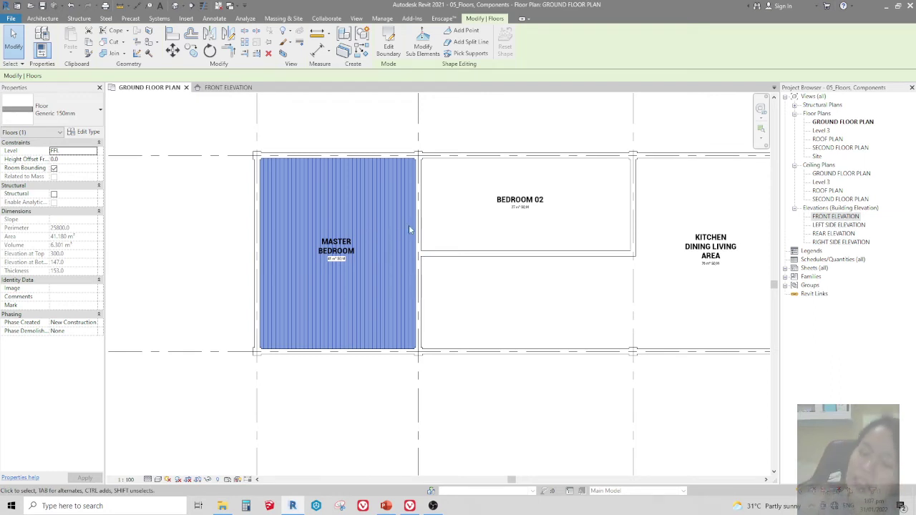
# Step: Select the MASTER BEDROOM room to see how it differs from the floor
pyautogui.press('Escape')
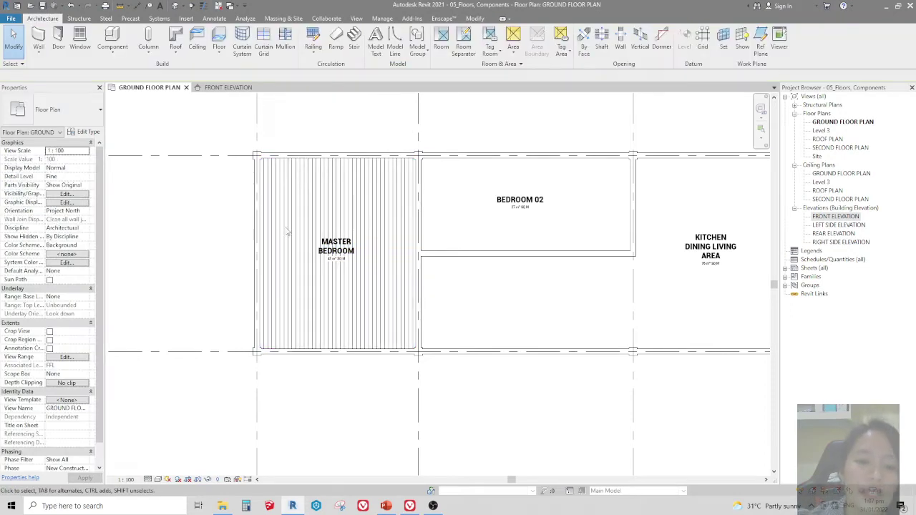
pyautogui.scroll(1, 286, 231)
pyautogui.click(321, 220)
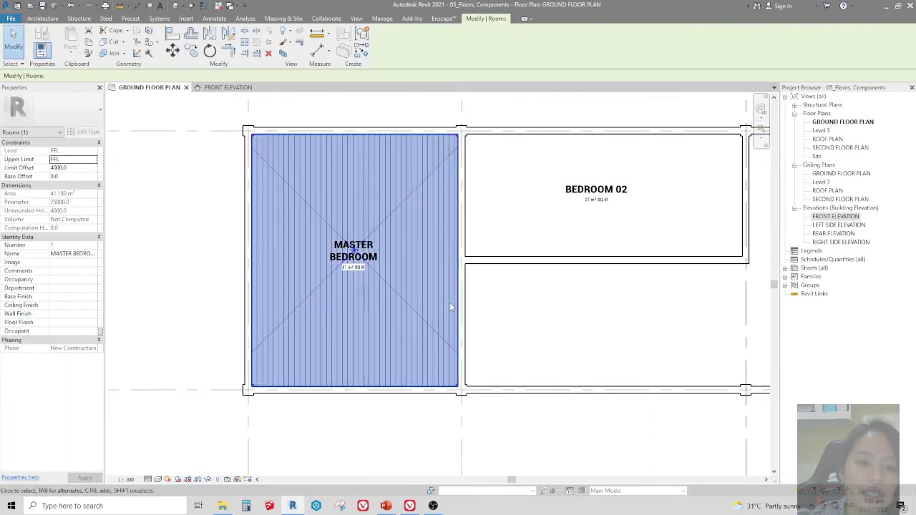
pyautogui.press('Escape')
pyautogui.click(396, 209)
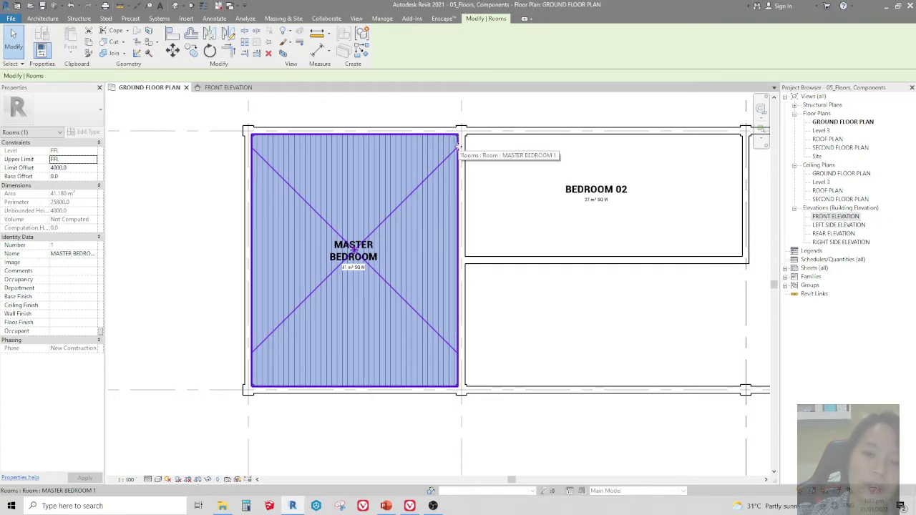
pyautogui.press('Escape')
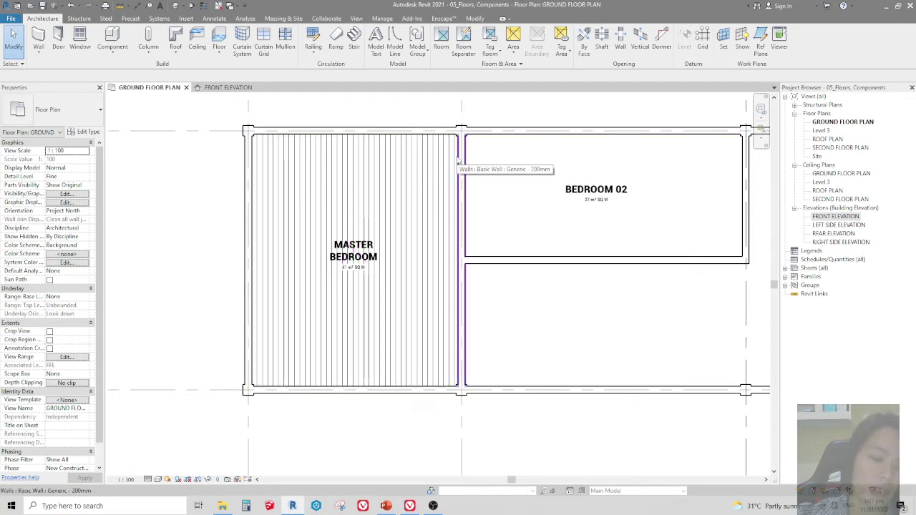
# Step: Tab-cycle to the Master Bedroom floor and select it, a Generic 150mm slab on FFL
pyautogui.press('Tab')
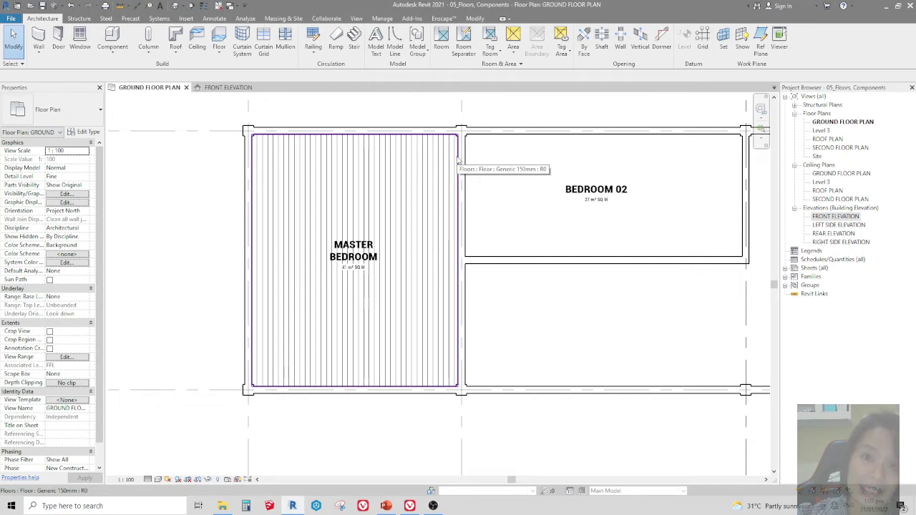
pyautogui.click(459, 160)
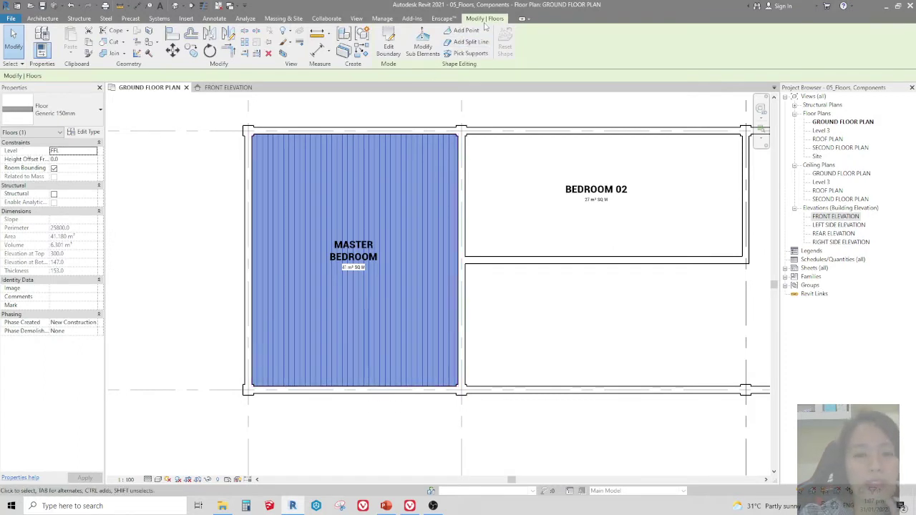
pyautogui.click(406, 186)
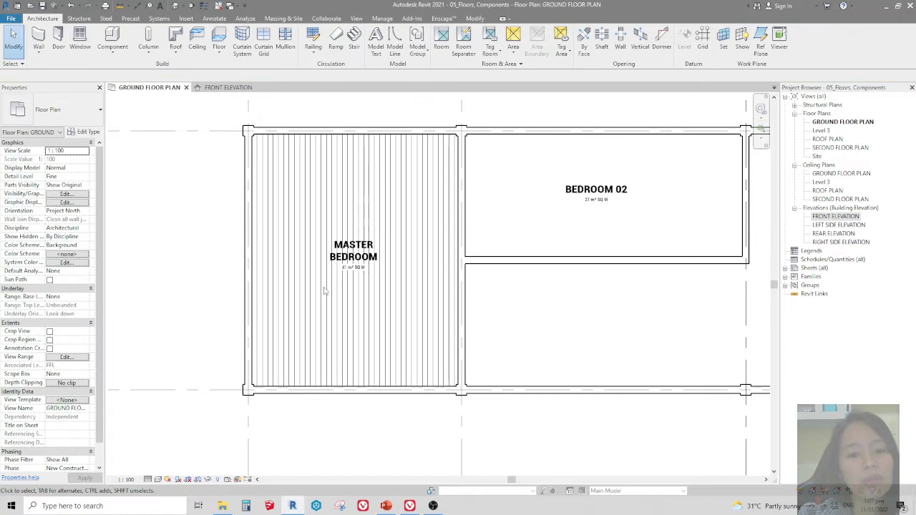
pyautogui.click(307, 306)
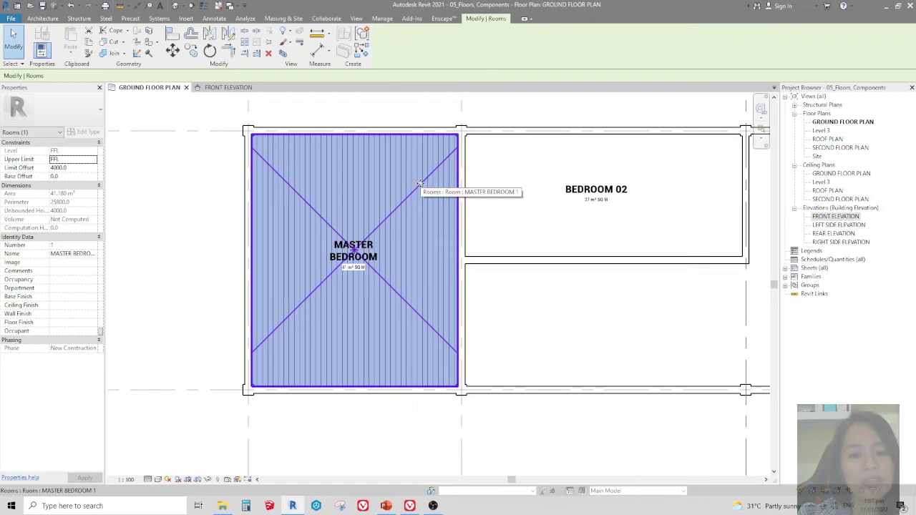
pyautogui.press('Escape')
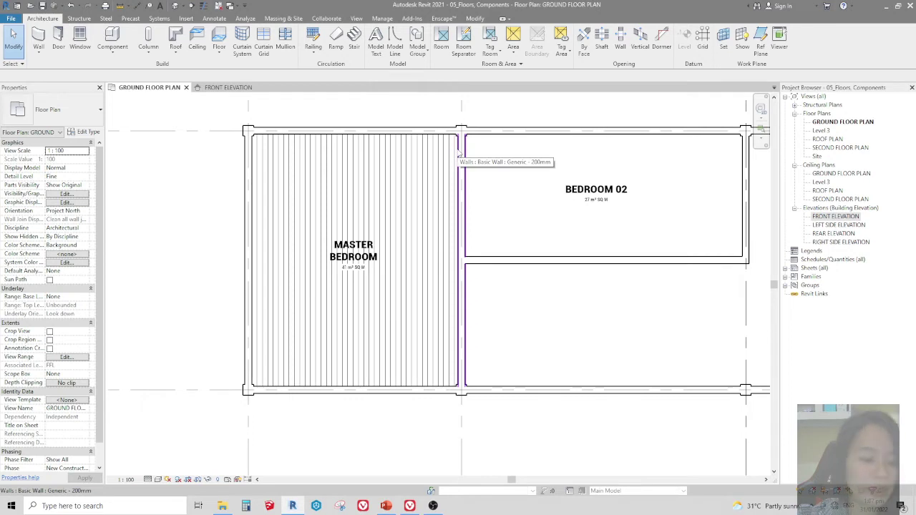
pyautogui.click(458, 152)
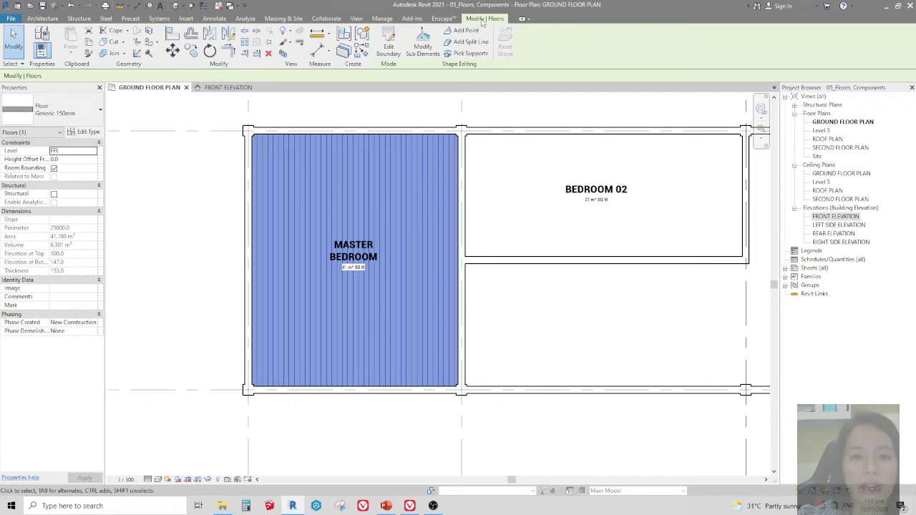
# Step: Finish the floor's boundary sketch unchanged and set the floor's level to NGL
pyautogui.click(390, 49)
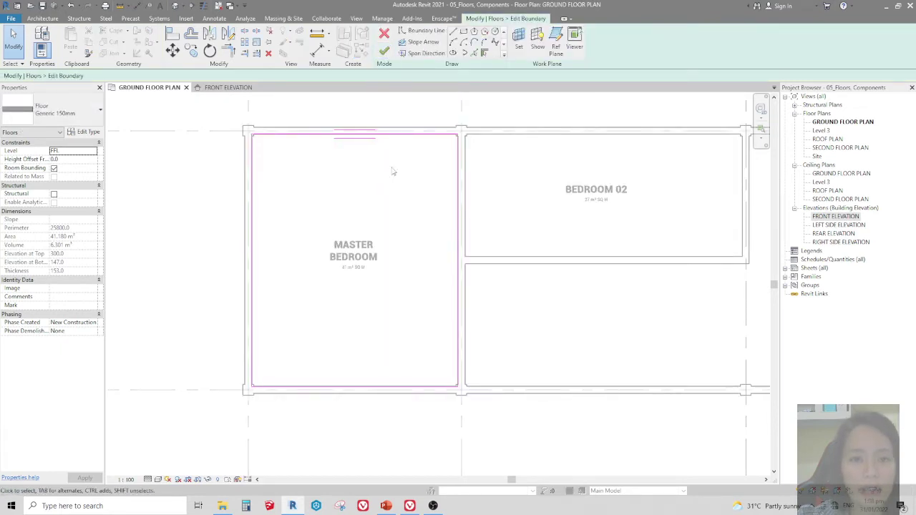
pyautogui.click(384, 50)
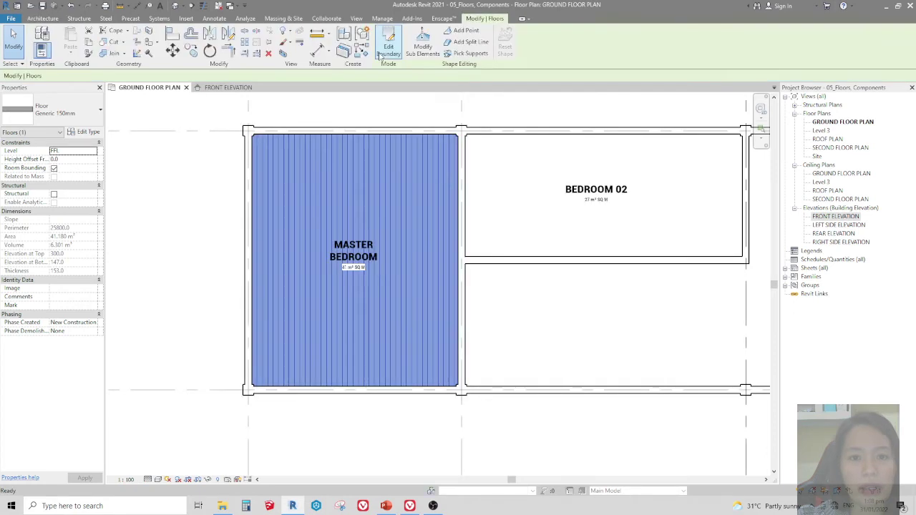
pyautogui.click(93, 152)
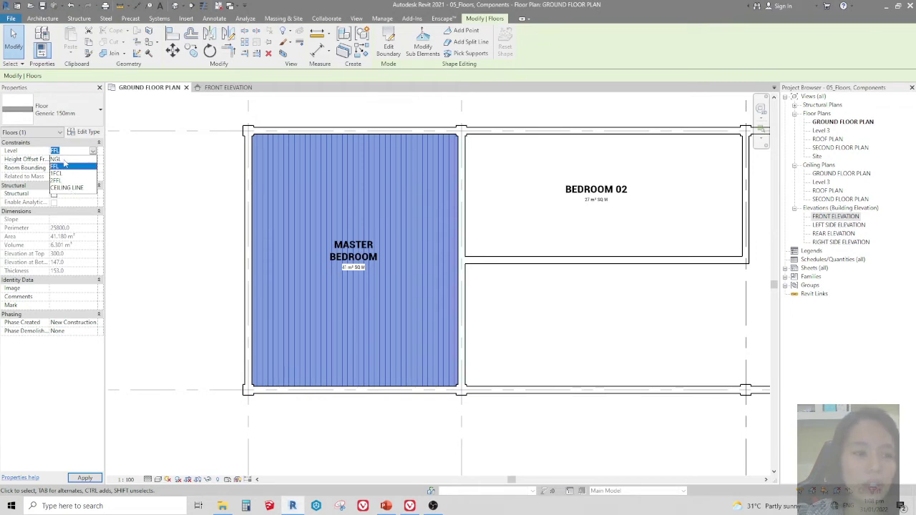
pyautogui.click(63, 160)
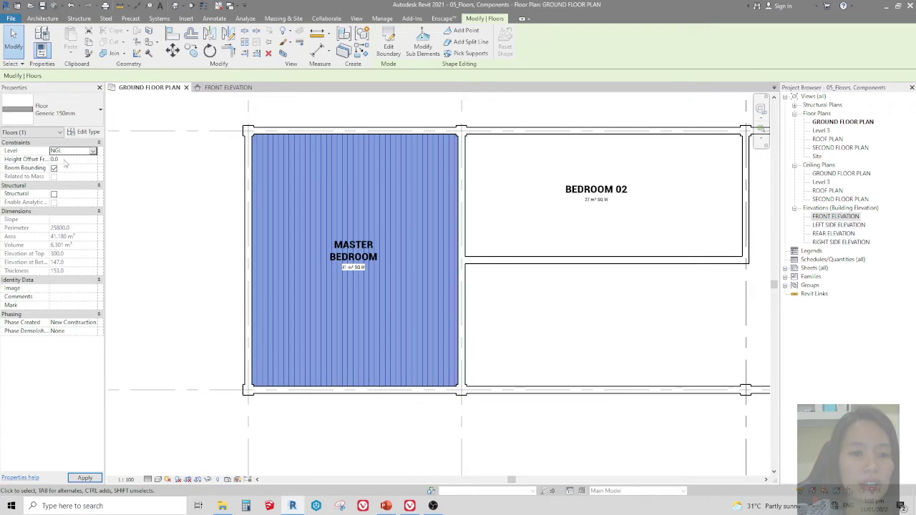
# Step: Return the Master Bedroom floor's level to FFL
pyautogui.click(93, 151)
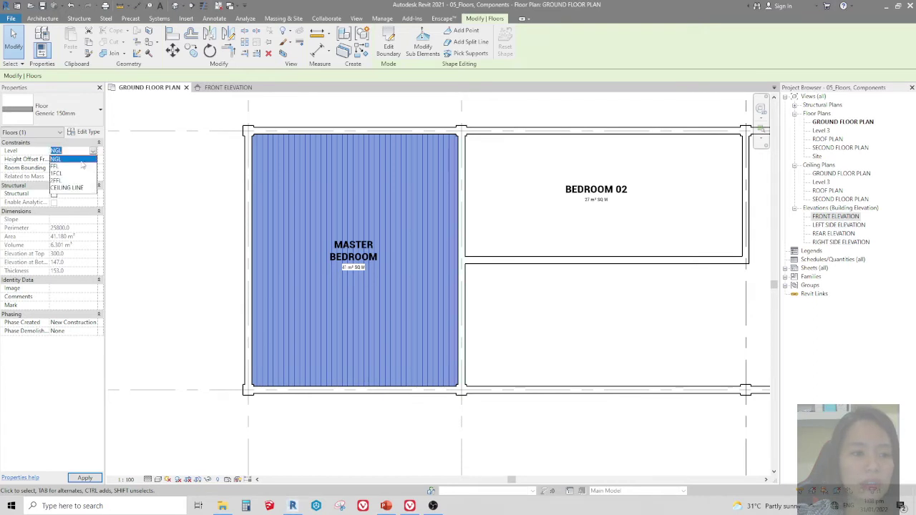
pyautogui.click(71, 169)
pyautogui.scroll(-3, 430, 295)
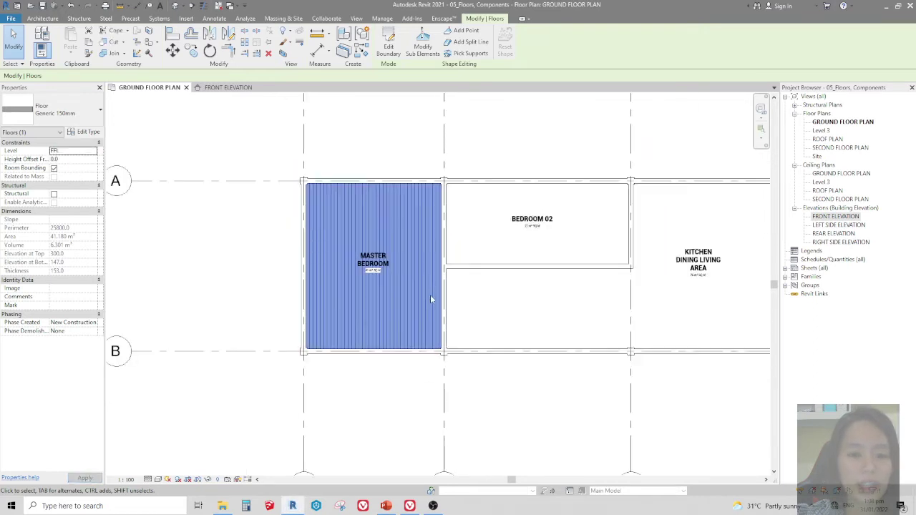
pyautogui.scroll(-2, 429, 265)
pyautogui.scroll(3, 475, 280)
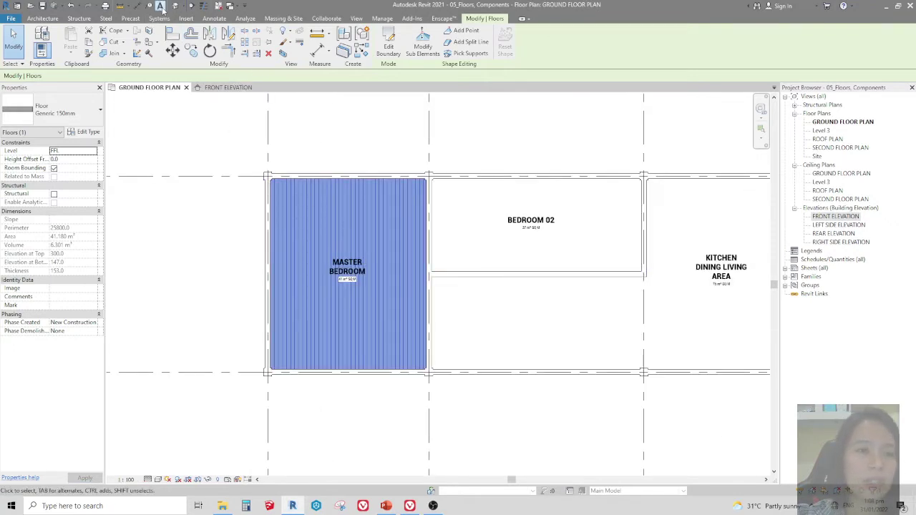
# Step: Draw a north–south section line from above to below the Master Bedroom
pyautogui.click(192, 5)
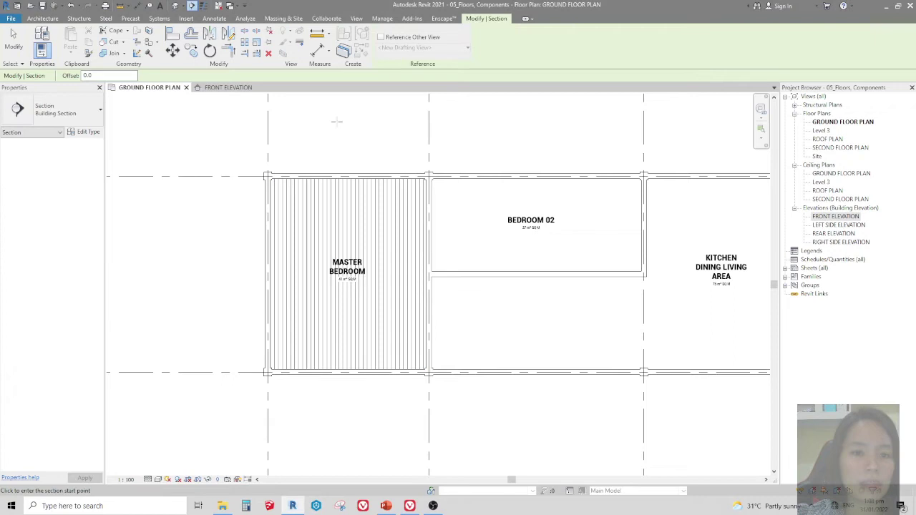
pyautogui.click(337, 118)
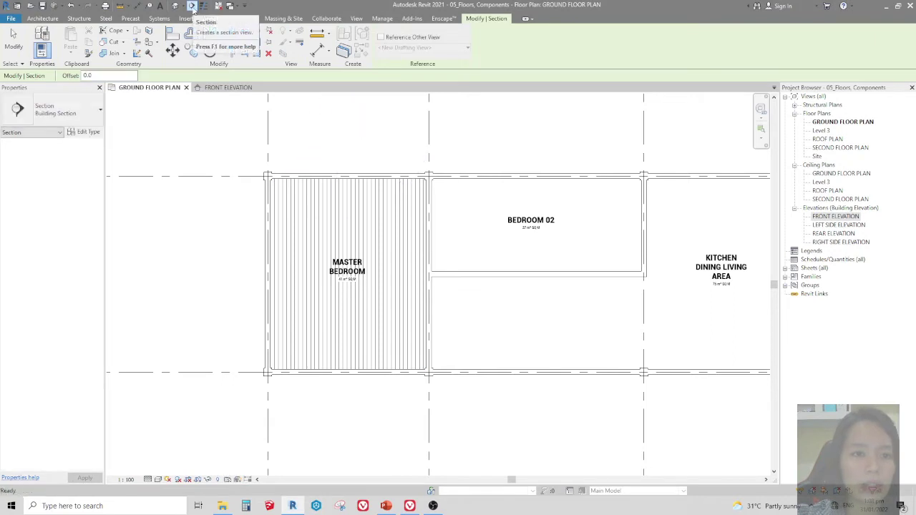
pyautogui.click(327, 129)
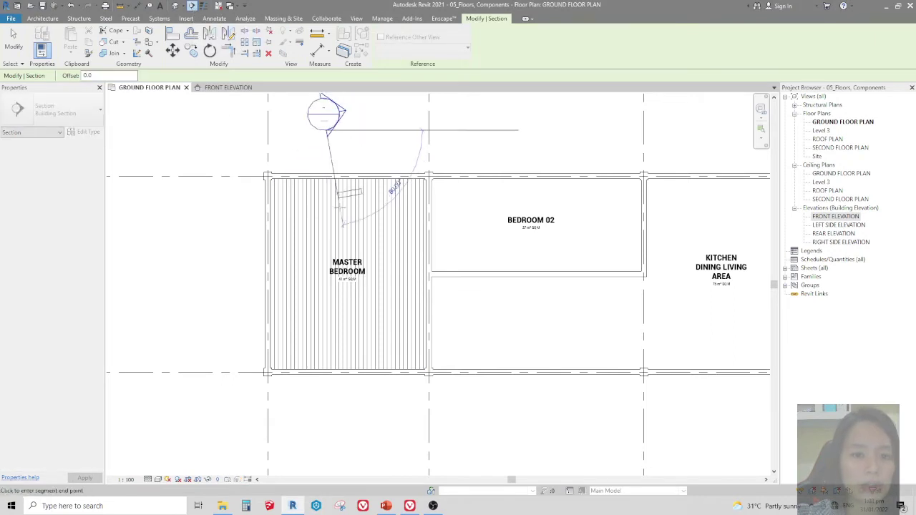
pyautogui.click(326, 416)
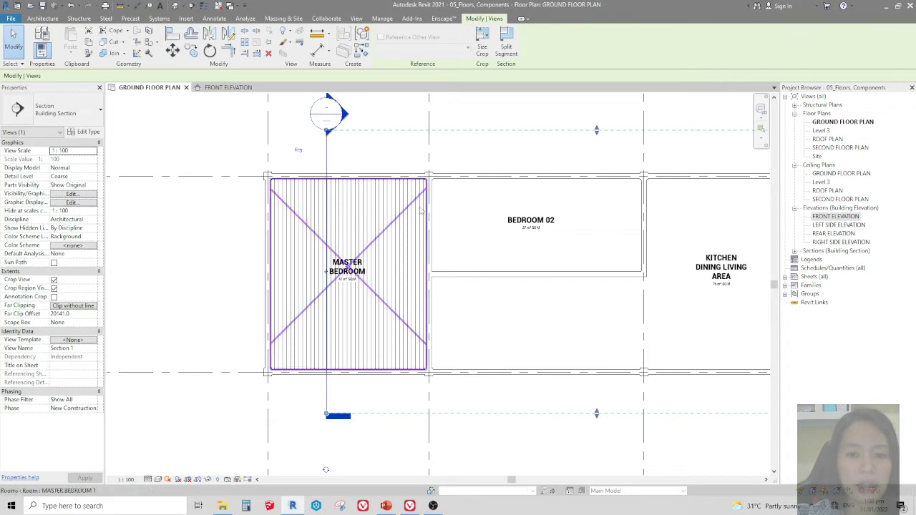
# Step: Trim the section's view depth to grid 2 and expand Building Section views to show Section 1
pyautogui.scroll(-2, 190, 202)
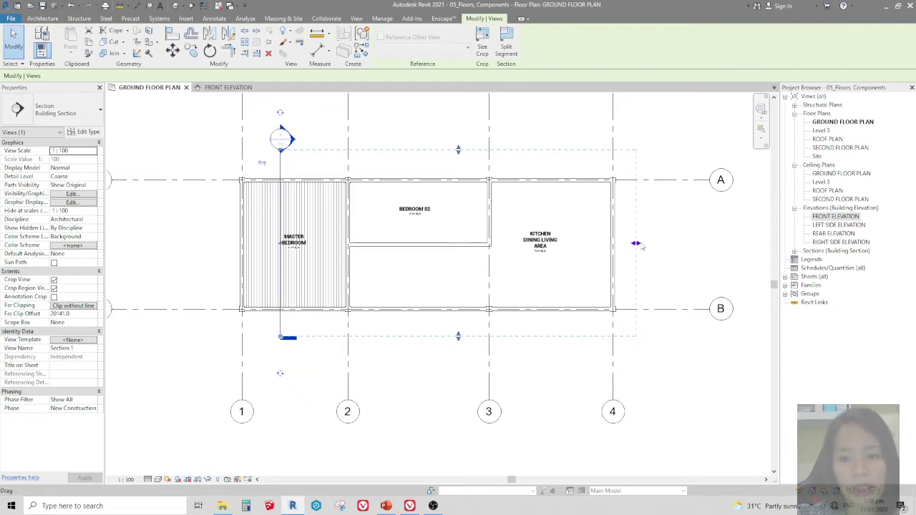
pyautogui.moveTo(636, 244); pyautogui.dragTo(361, 263)
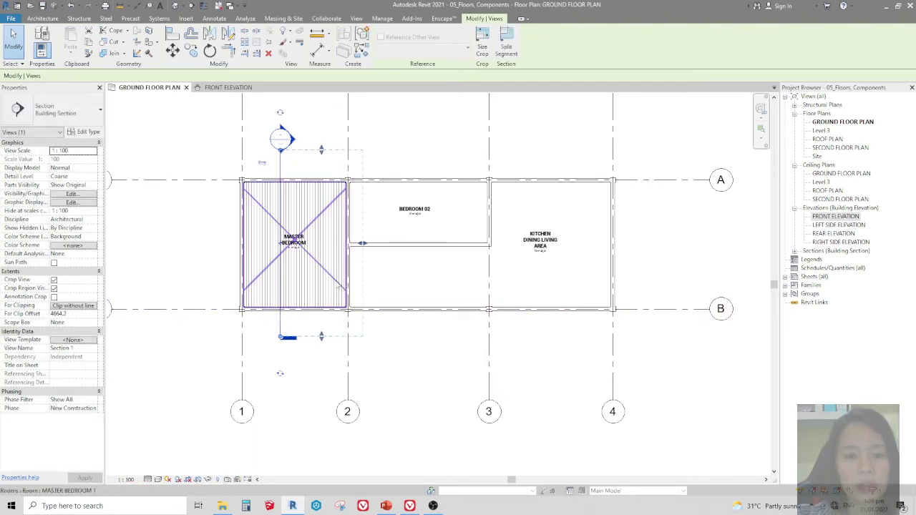
pyautogui.scroll(2, 292, 272)
pyautogui.moveTo(371, 368); pyautogui.dragTo(394, 395, button='middle')
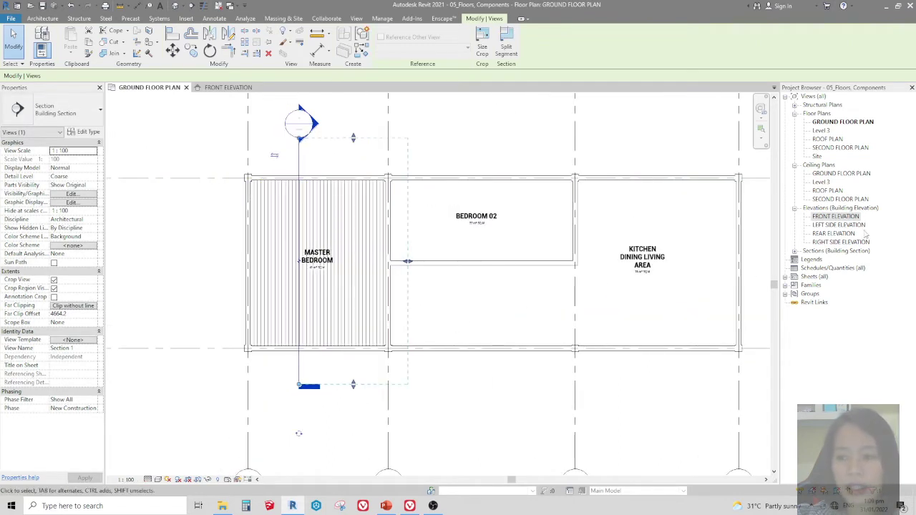
pyautogui.click(815, 252)
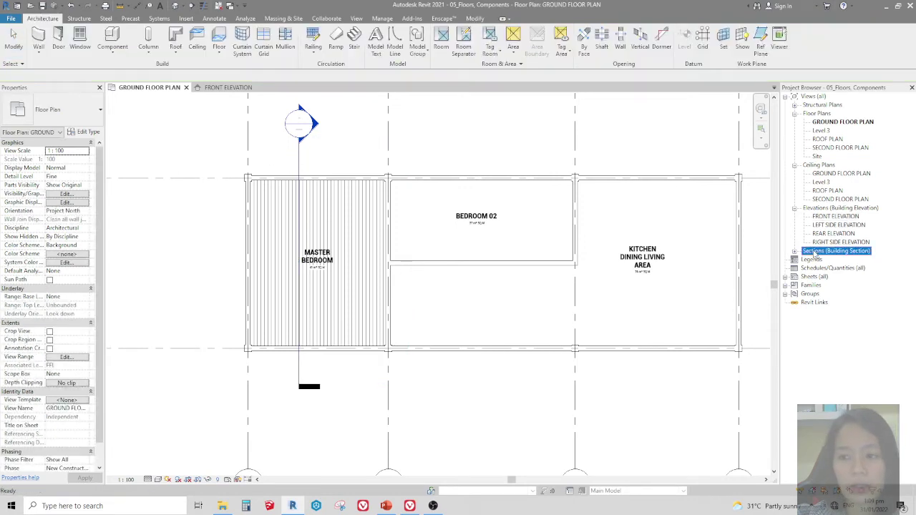
pyautogui.doubleClick(814, 254)
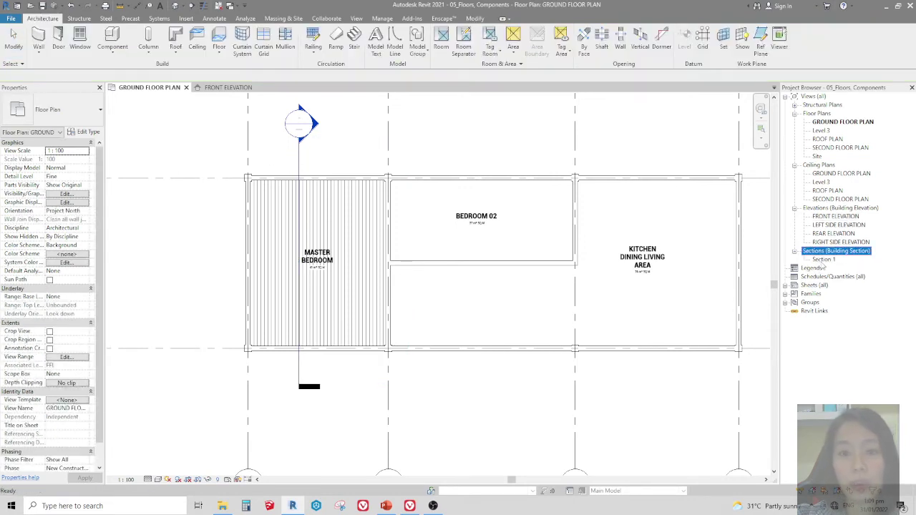
# Step: Open Section 1, compare it with the FRONT ELEVATION, and select the floor in section
pyautogui.doubleClick(823, 260)
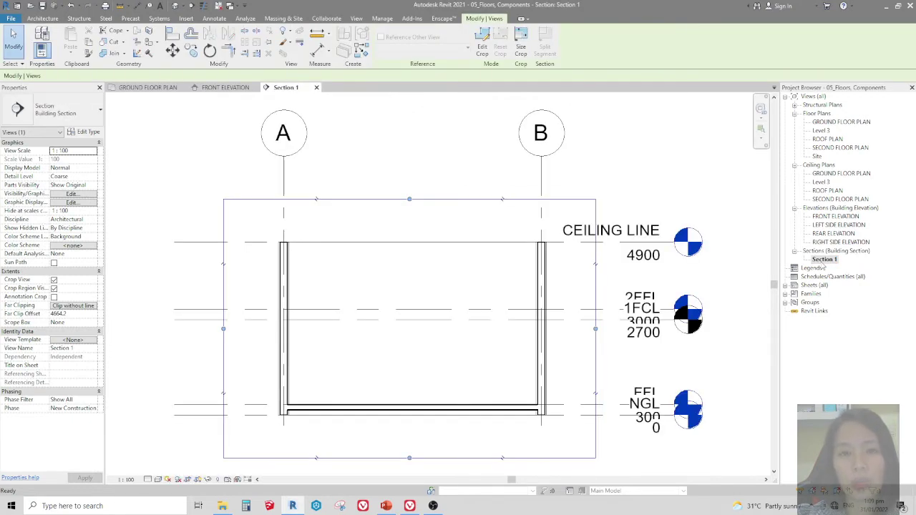
pyautogui.doubleClick(835, 217)
pyautogui.scroll(3, 229, 202)
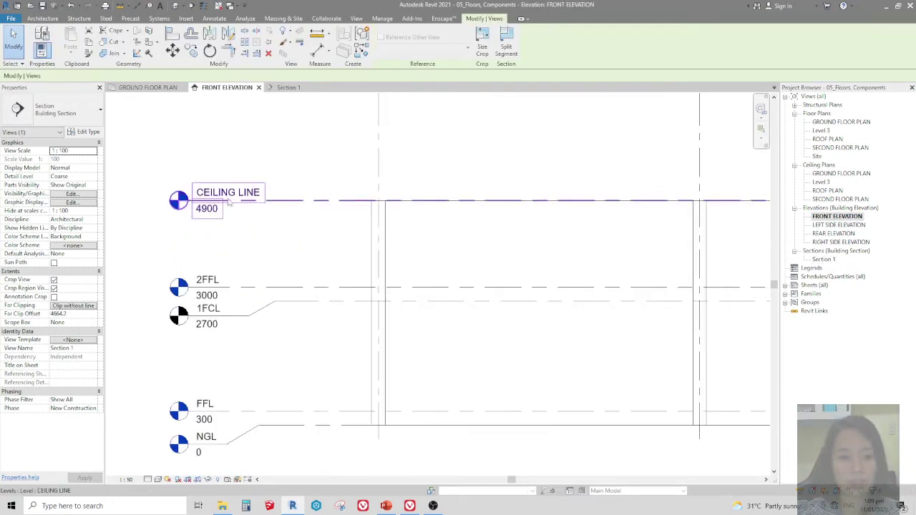
pyautogui.doubleClick(824, 260)
pyautogui.click(404, 199)
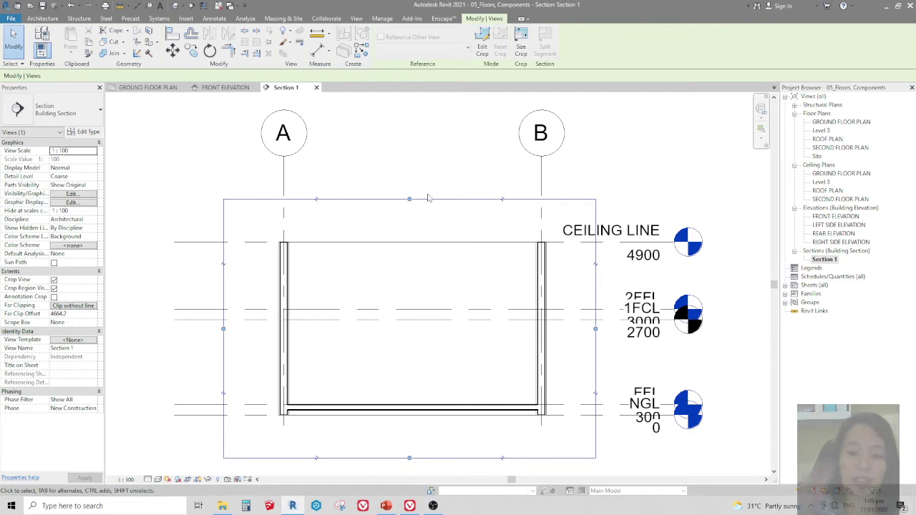
pyautogui.scroll(-1, 372, 326)
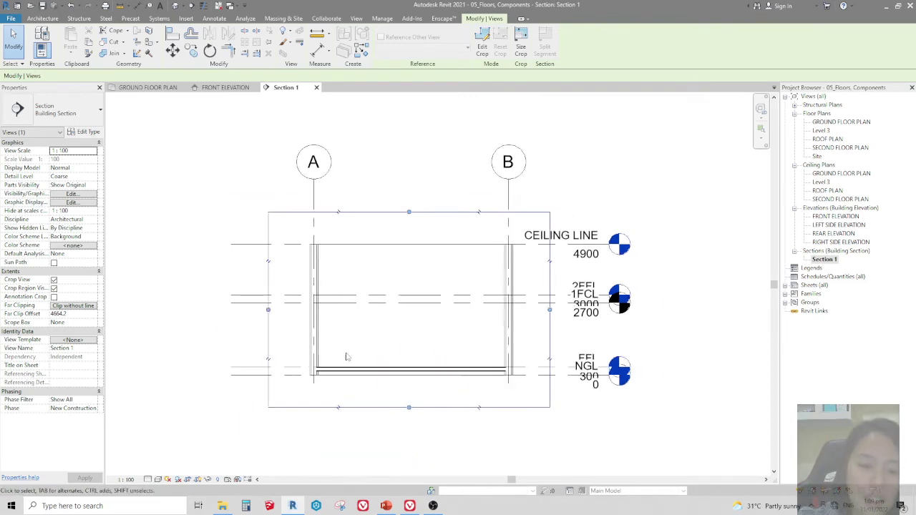
pyautogui.scroll(1, 365, 376)
pyautogui.scroll(2, 350, 375)
pyautogui.click(315, 364)
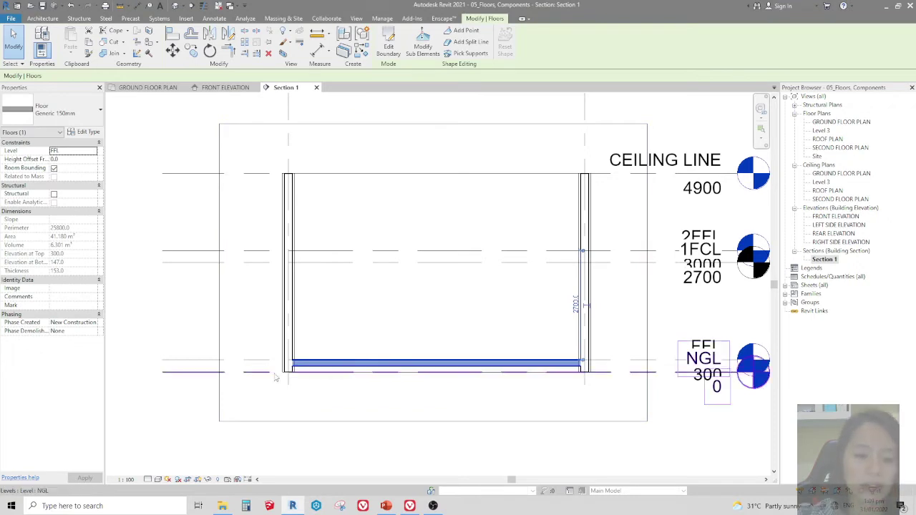
pyautogui.scroll(2, 272, 365)
pyautogui.scroll(-2, 229, 383)
# Step: Set Section 1's view scale to 1:50 and select the Master Bedroom floor
pyautogui.click(127, 479)
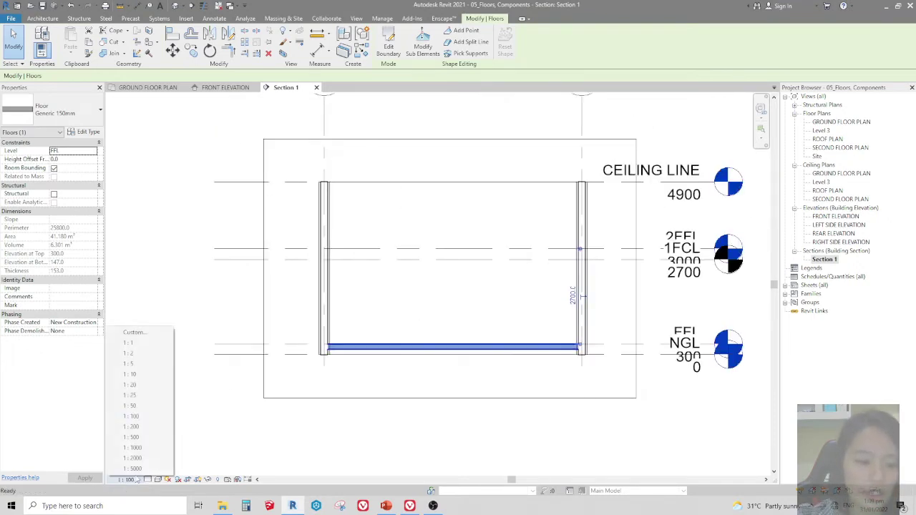
pyautogui.click(130, 406)
pyautogui.click(361, 368)
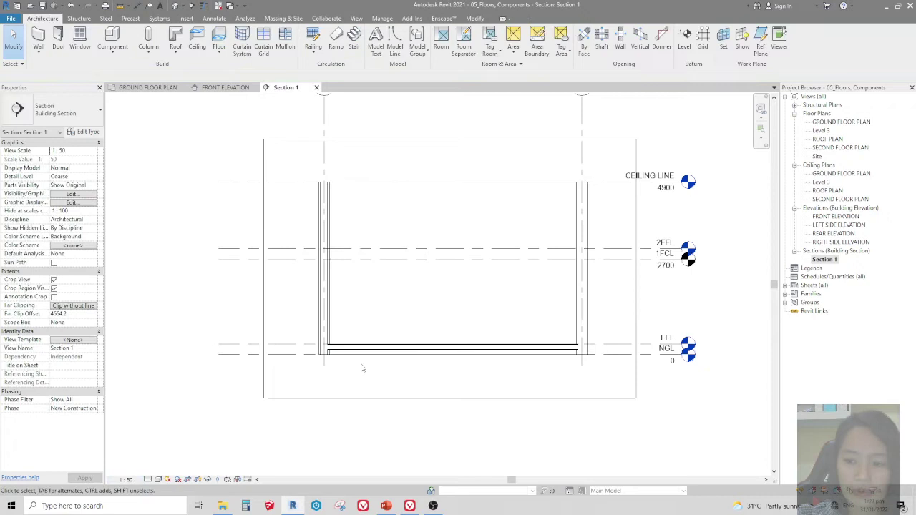
pyautogui.scroll(1, 365, 369)
pyautogui.click(579, 348)
pyautogui.scroll(-1, 573, 343)
pyautogui.scroll(3, 565, 340)
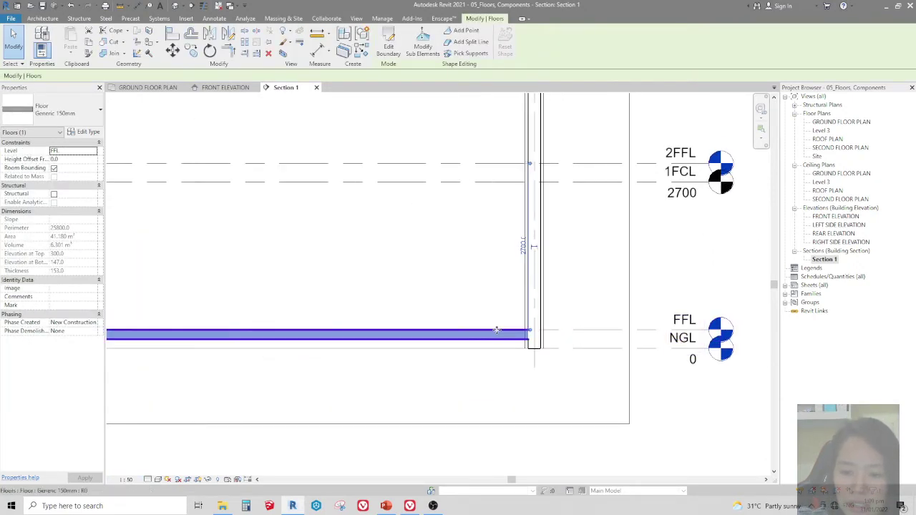
# Step: Set the selected floor's Level property to NGL
pyautogui.click(80, 152)
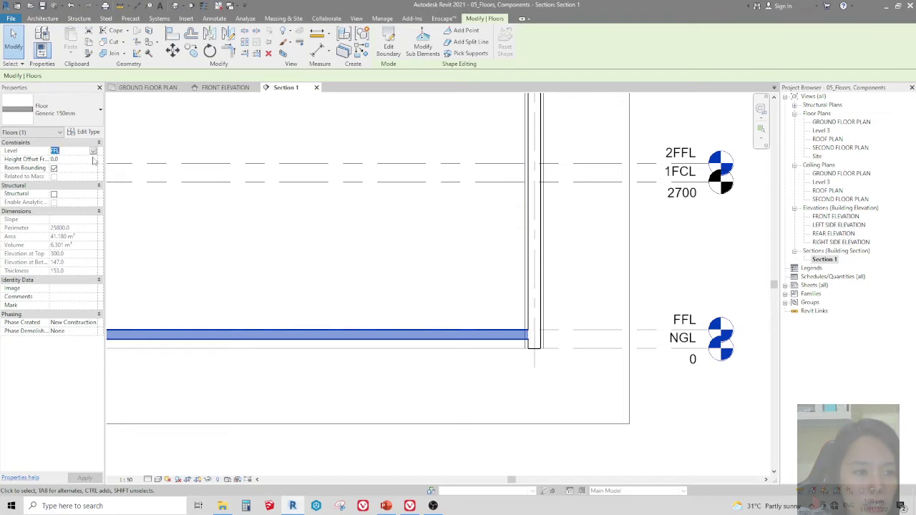
pyautogui.click(93, 151)
pyautogui.click(66, 159)
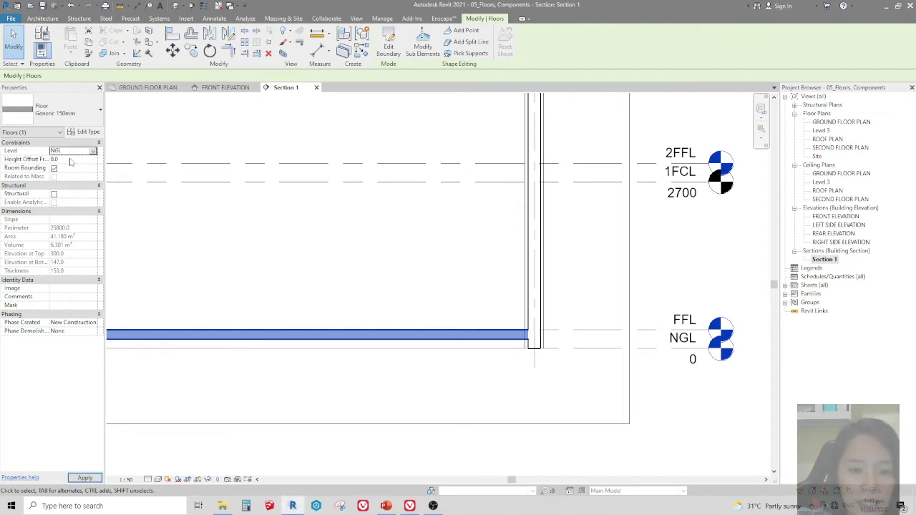
pyautogui.scroll(-2, 658, 386)
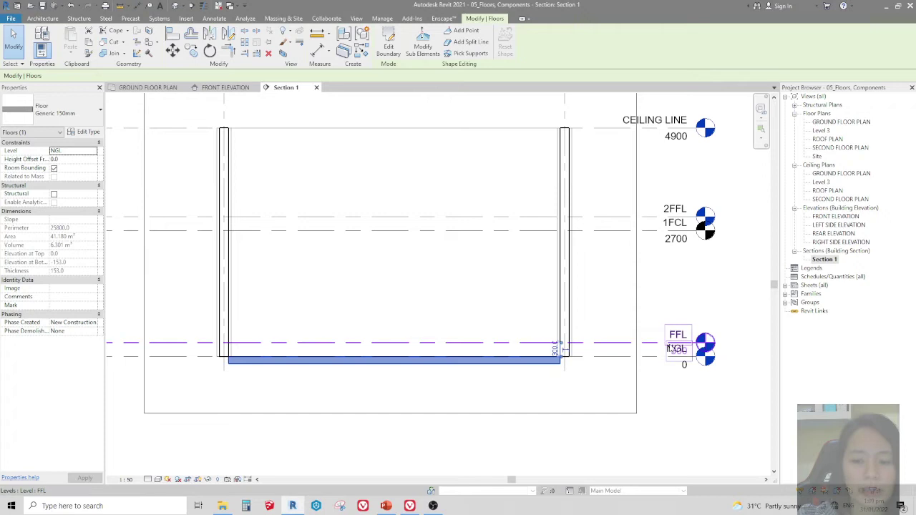
# Step: Put the floor back on FFL and check it below 2FFL 2700 and CEILING LINE 4900
pyautogui.click(71, 150)
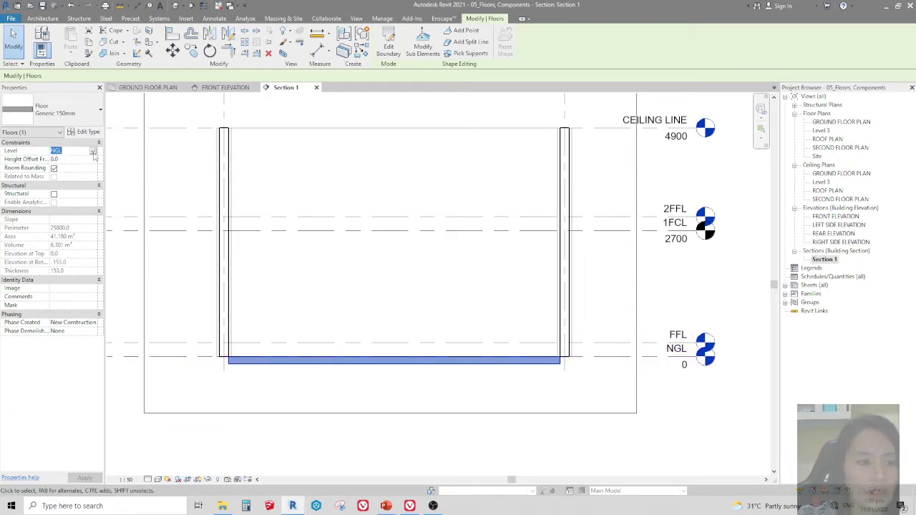
pyautogui.click(93, 151)
pyautogui.click(69, 171)
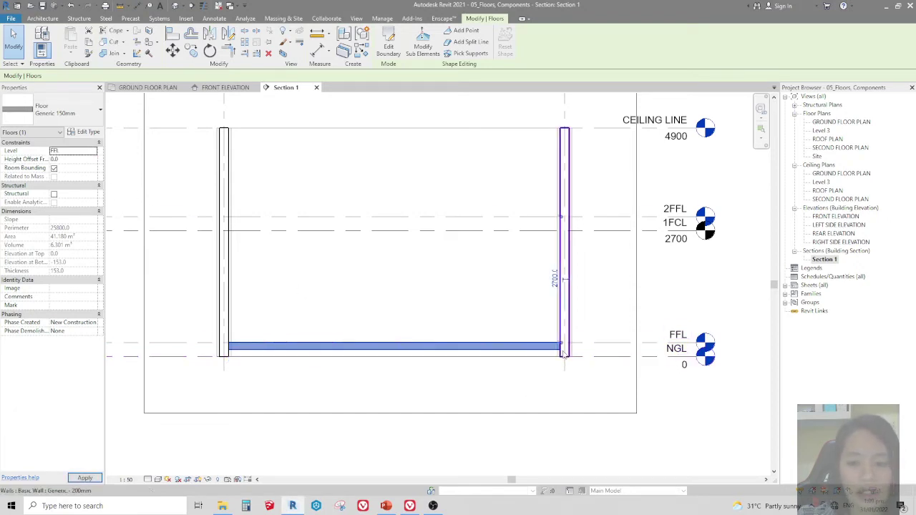
pyautogui.scroll(3, 265, 347)
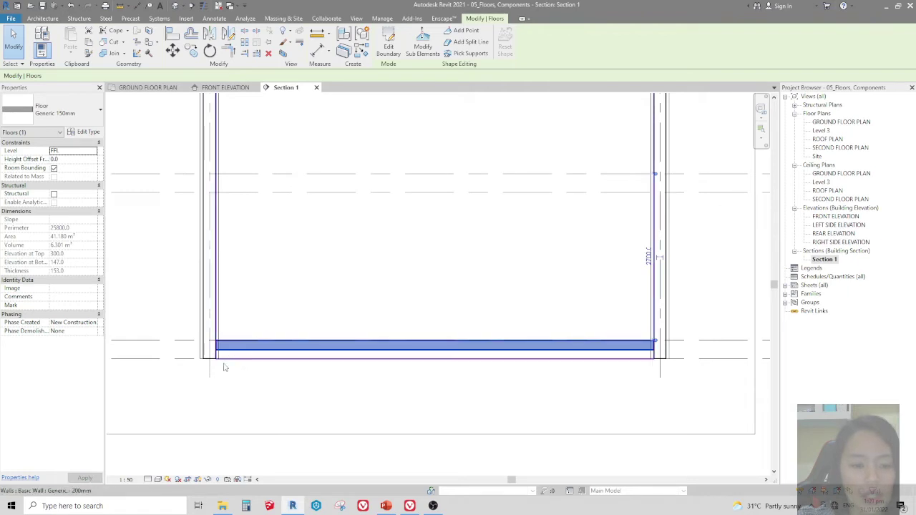
pyautogui.scroll(3, 236, 352)
pyautogui.scroll(-3, 258, 350)
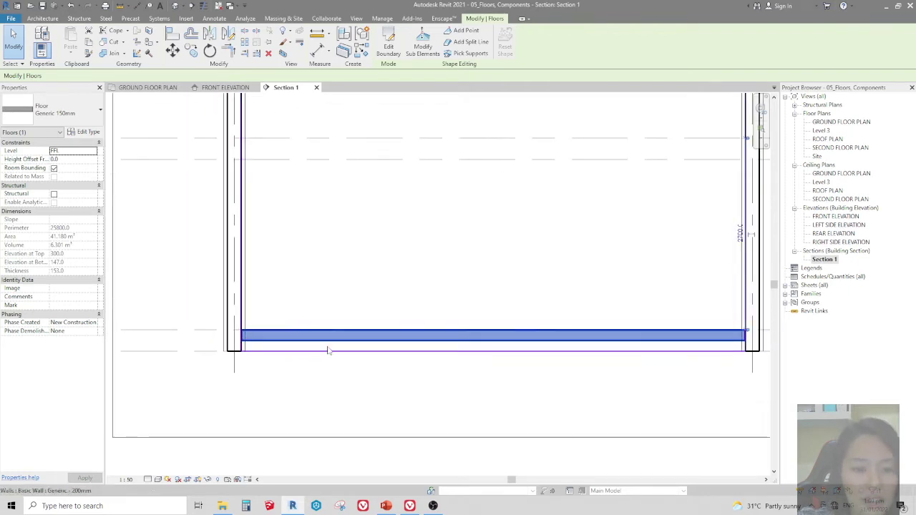
pyautogui.scroll(-1, 380, 349)
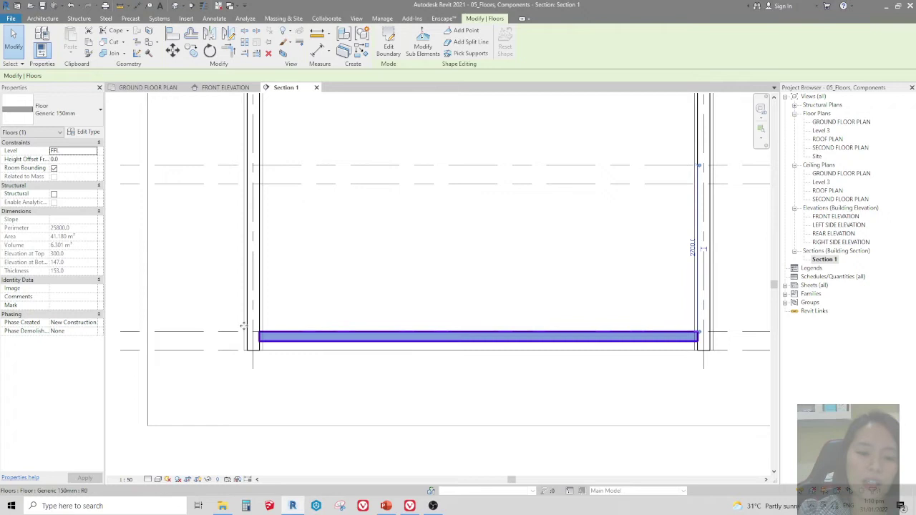
pyautogui.scroll(-1, 430, 355)
pyautogui.scroll(1, 473, 331)
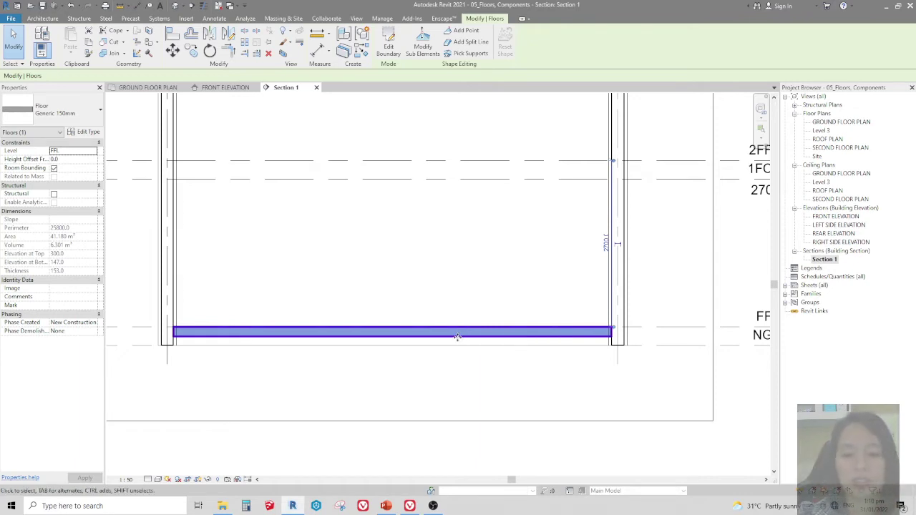
pyautogui.scroll(-1, 460, 333)
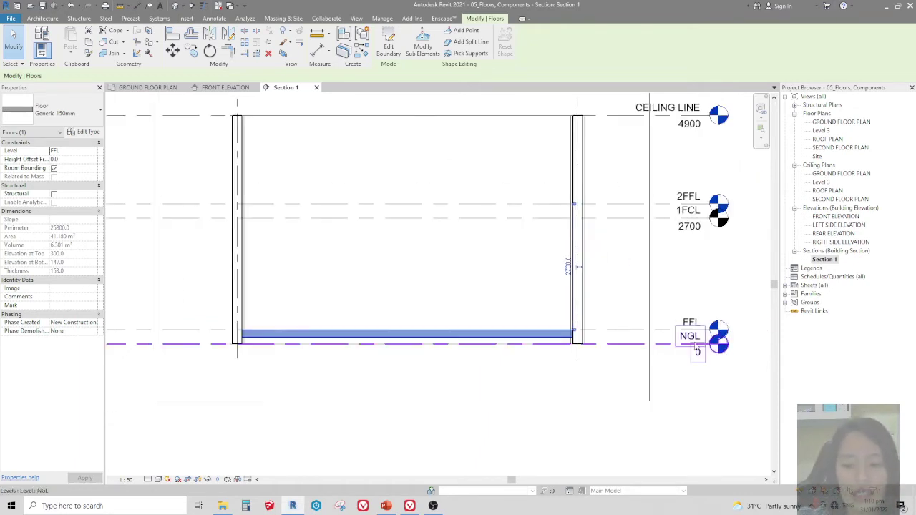
pyautogui.scroll(-2, 532, 364)
pyautogui.scroll(1, 417, 323)
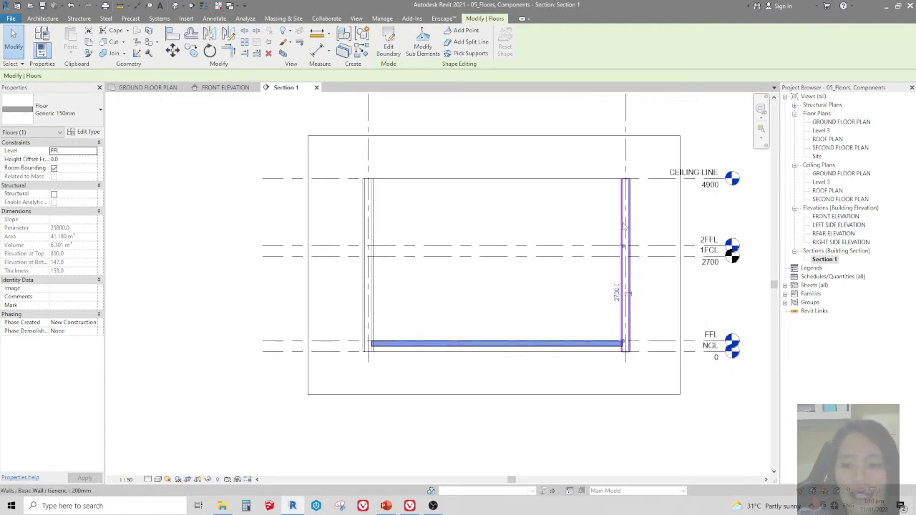
# Step: Open the FRONT ELEVATION view
pyautogui.click(838, 218)
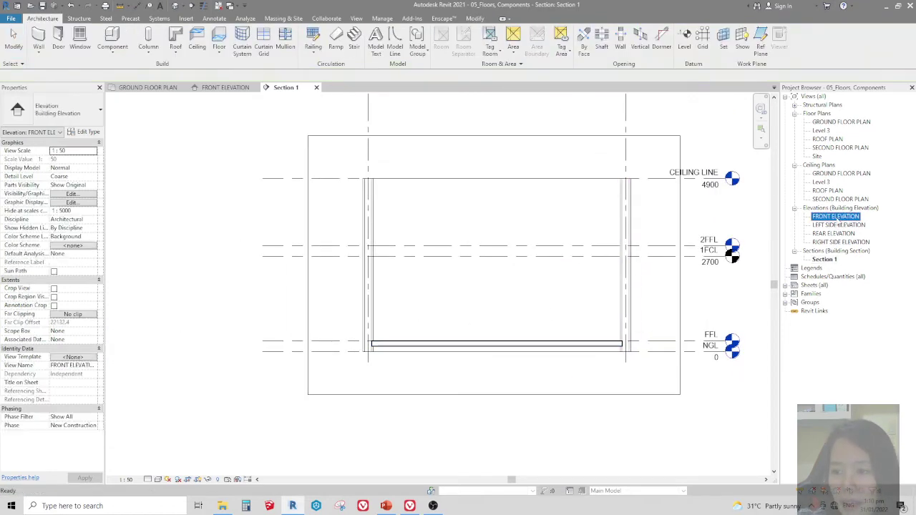
pyautogui.doubleClick(838, 217)
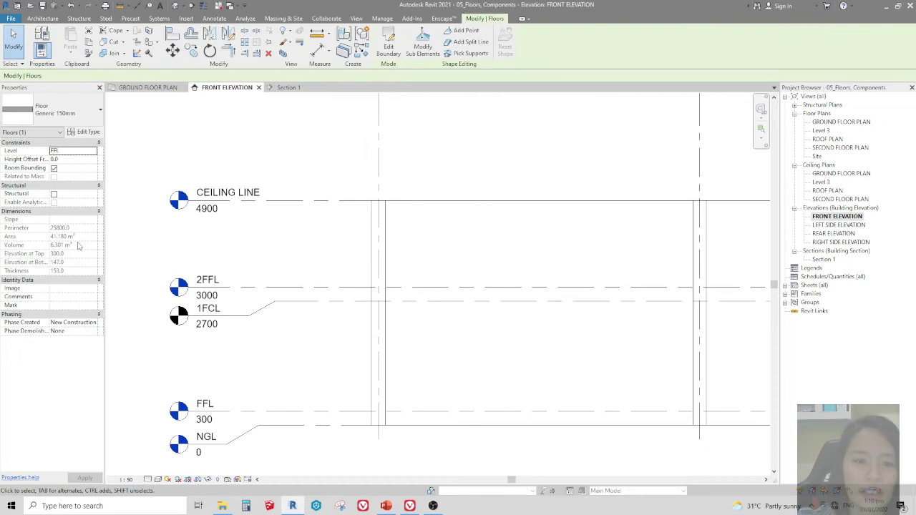
pyautogui.scroll(-2, 165, 228)
pyautogui.scroll(-3, 166, 227)
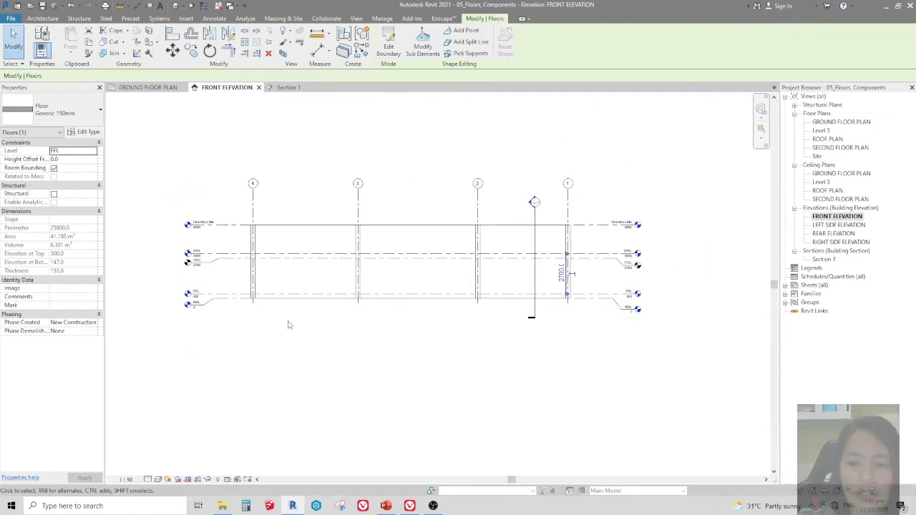
# Step: Back in GROUND FLOOR PLAN, delete the Section 1 section line and confirm the warning
pyautogui.press('Escape')
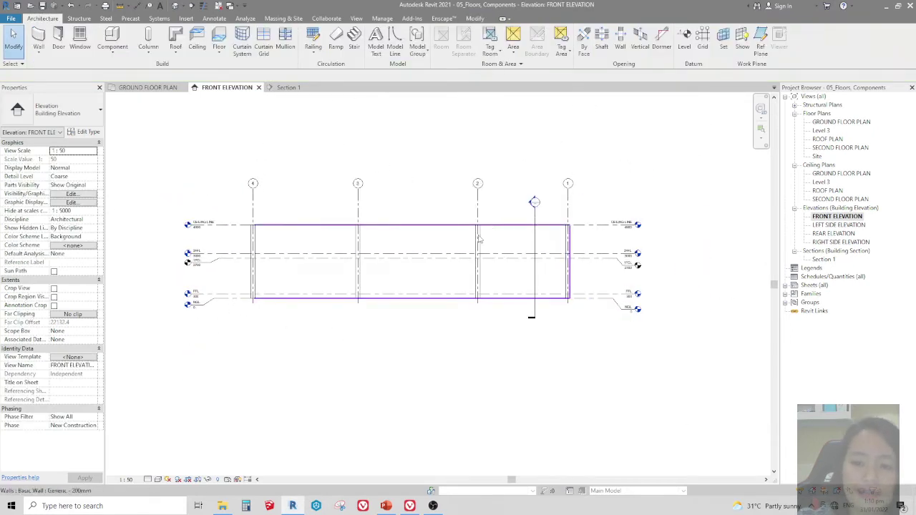
pyautogui.click(149, 87)
pyautogui.scroll(1, 215, 225)
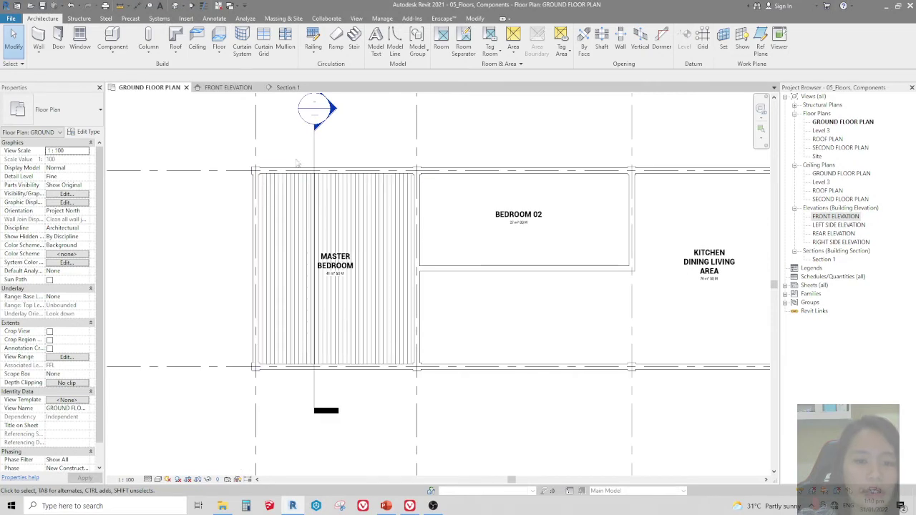
pyautogui.click(317, 146)
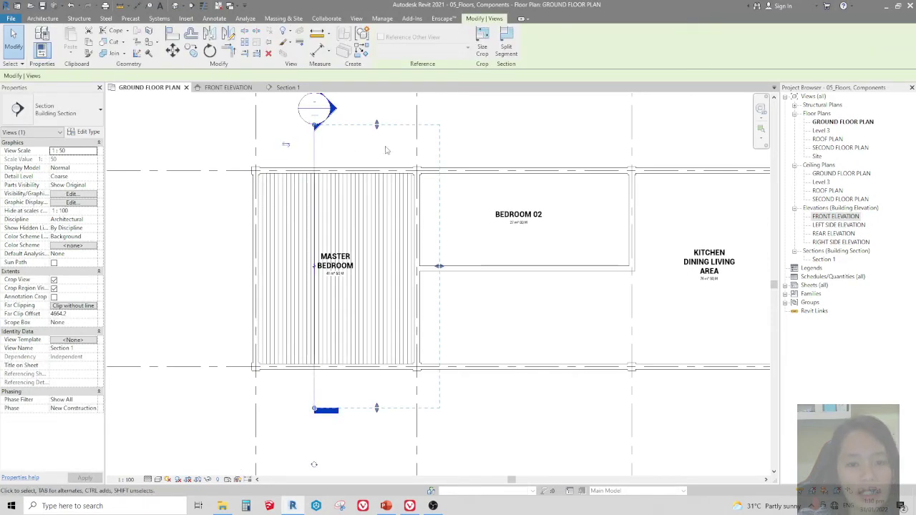
pyautogui.press('Delete')
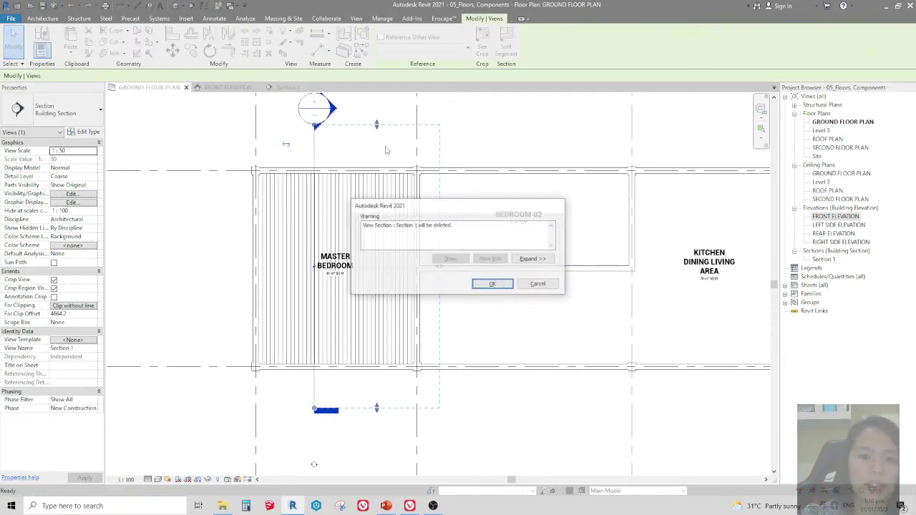
pyautogui.click(493, 285)
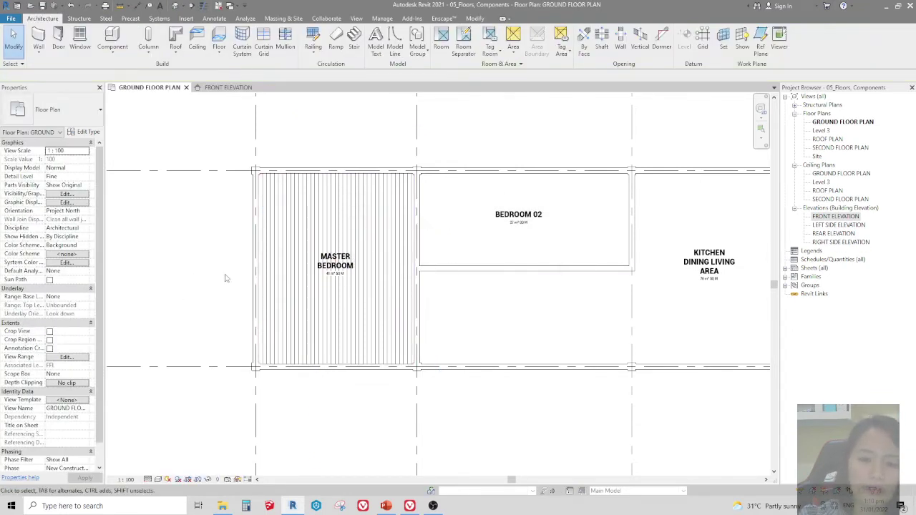
# Step: Inspect the Generic 150mm floor's layers: 3.0 Oak Flooring over 150.0 structure, 153.0 total
pyautogui.scroll(-1, 225, 278)
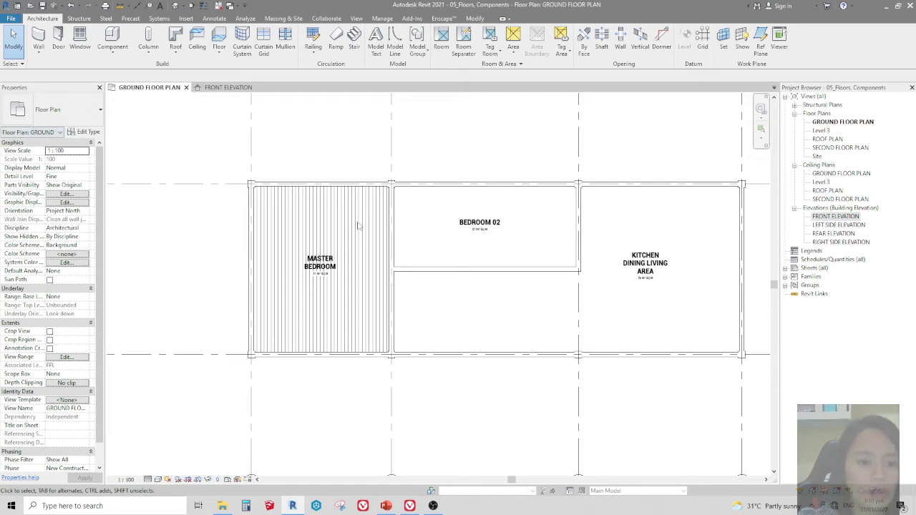
pyautogui.click(389, 215)
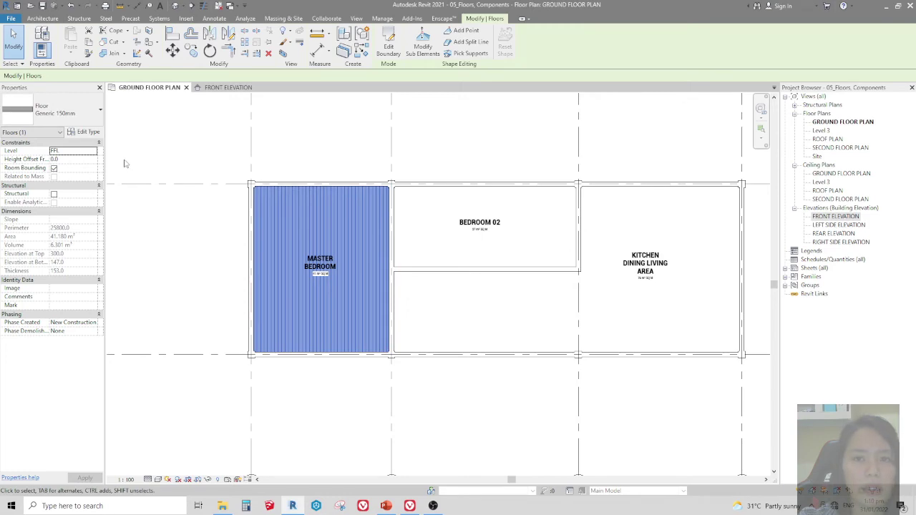
pyautogui.click(72, 132)
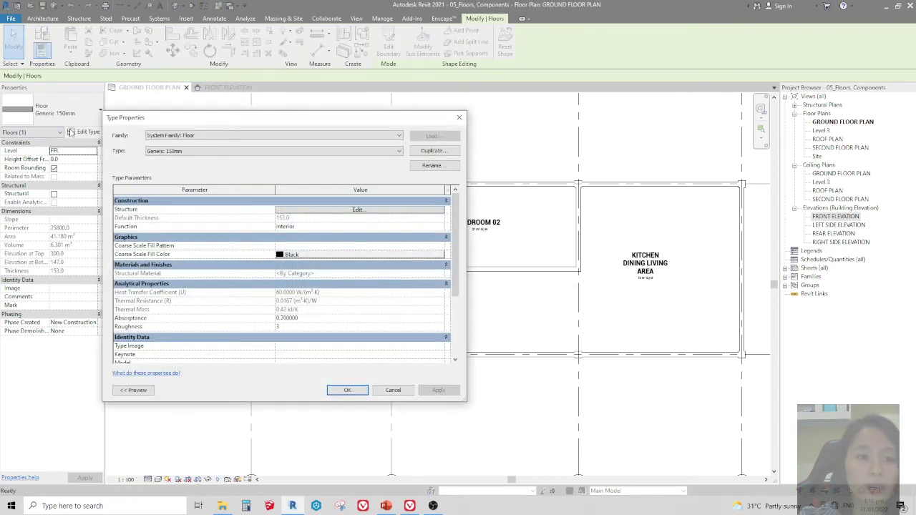
pyautogui.moveTo(211, 124); pyautogui.dragTo(280, 117)
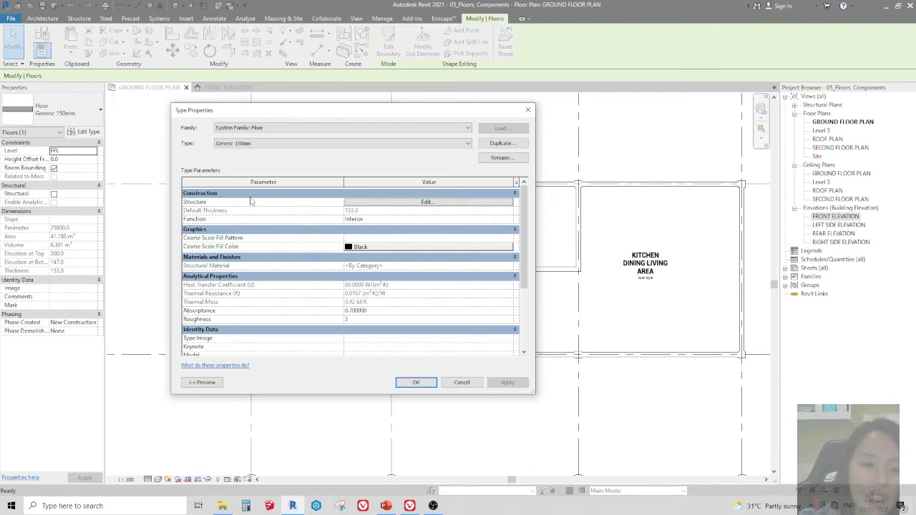
pyautogui.click(373, 203)
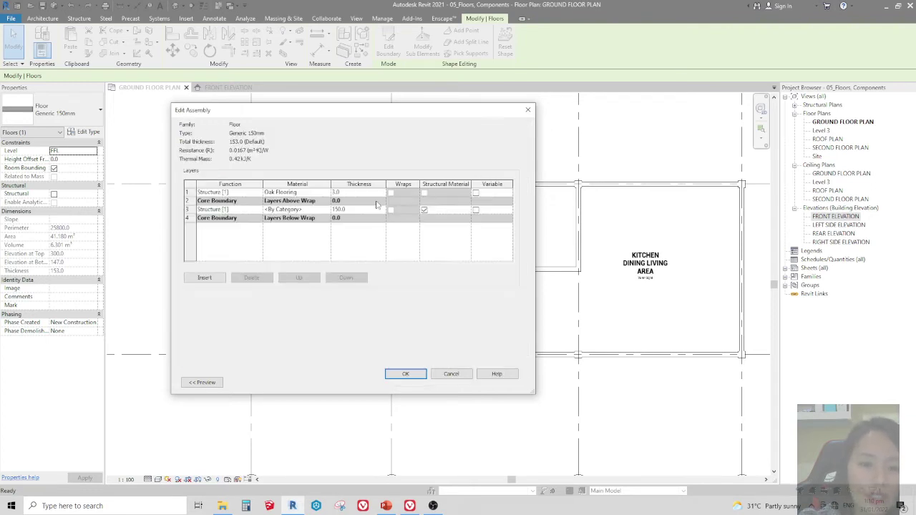
pyautogui.click(284, 194)
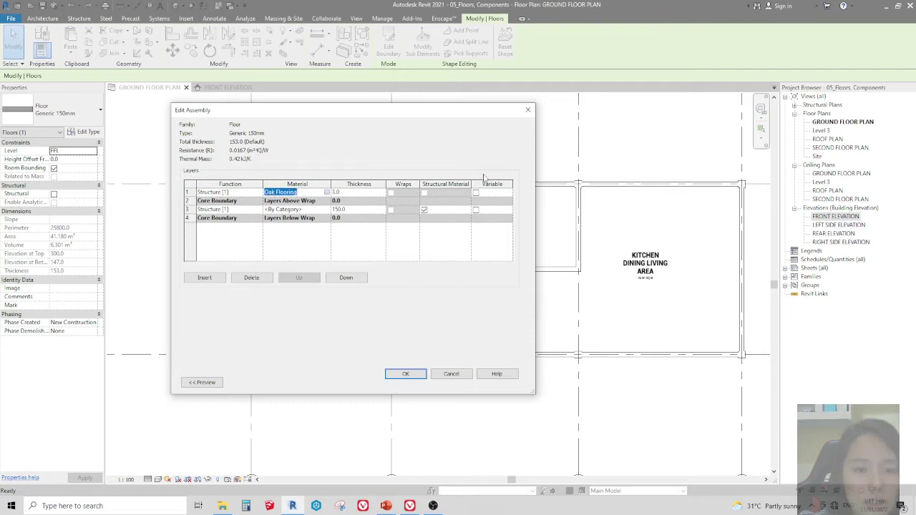
pyautogui.click(528, 109)
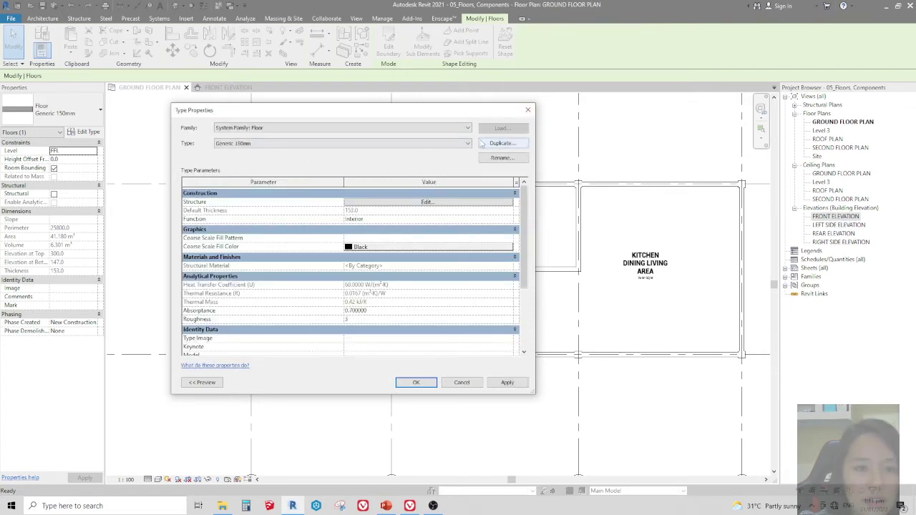
pyautogui.click(416, 382)
# Step: Switch the floor to Generic 150mm - Filled and open its single 150.0 structure layer assembly
pyautogui.click(64, 110)
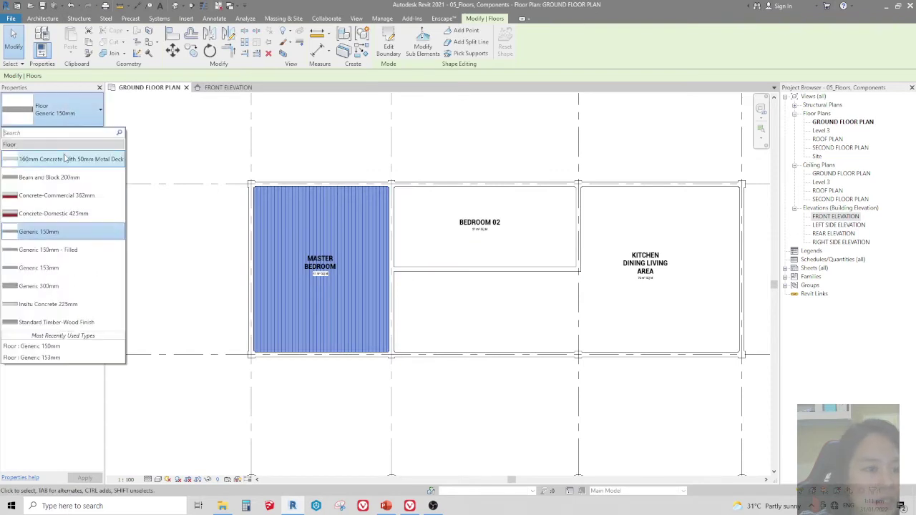
pyautogui.click(45, 250)
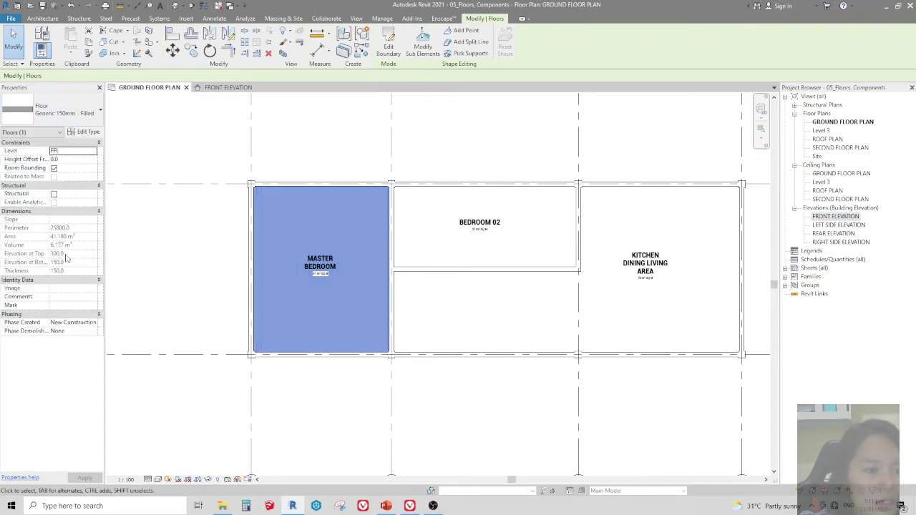
pyautogui.click(407, 310)
pyautogui.scroll(2, 387, 207)
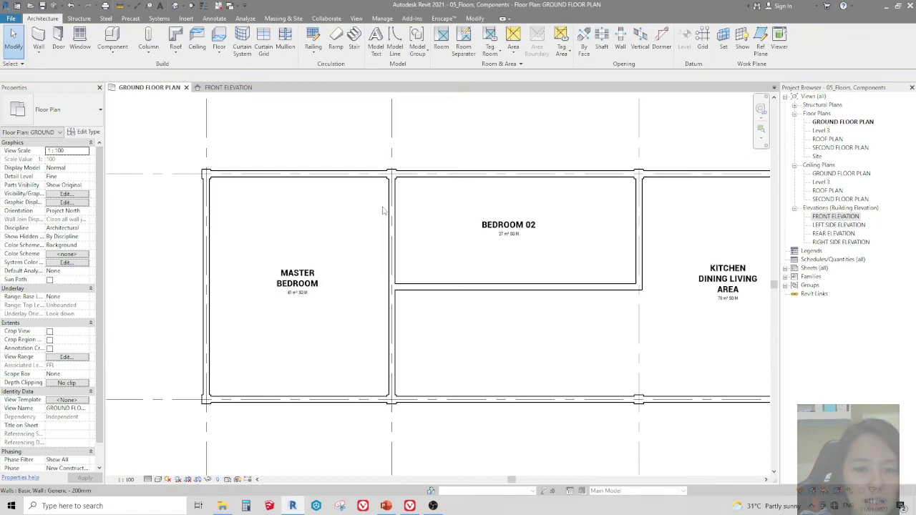
pyautogui.click(391, 204)
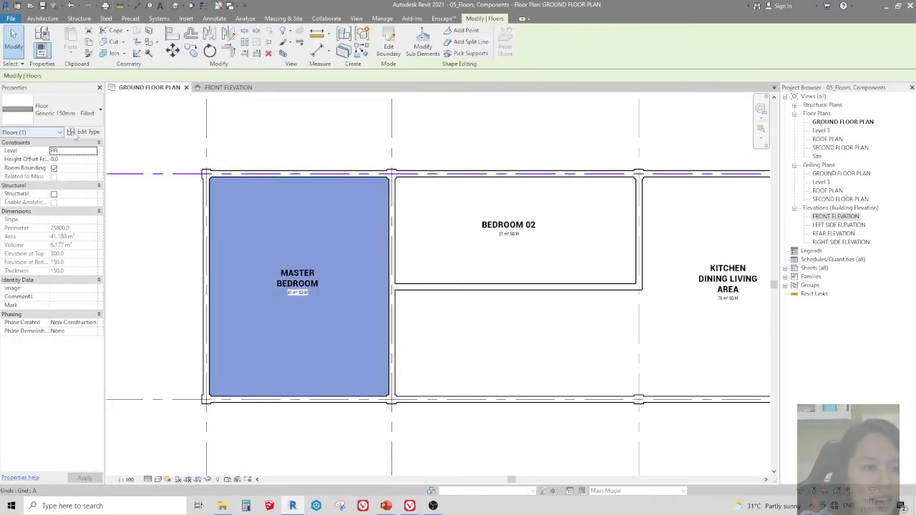
pyautogui.click(89, 132)
pyautogui.click(427, 202)
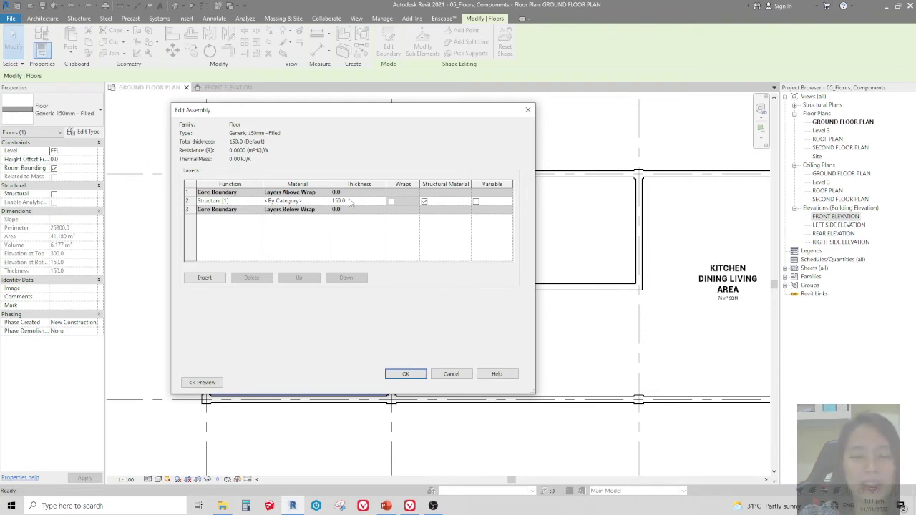
# Step: Search 'cement' and assign Concrete, Sand/Cement Screed to the 150.0 structure layer
pyautogui.click(287, 201)
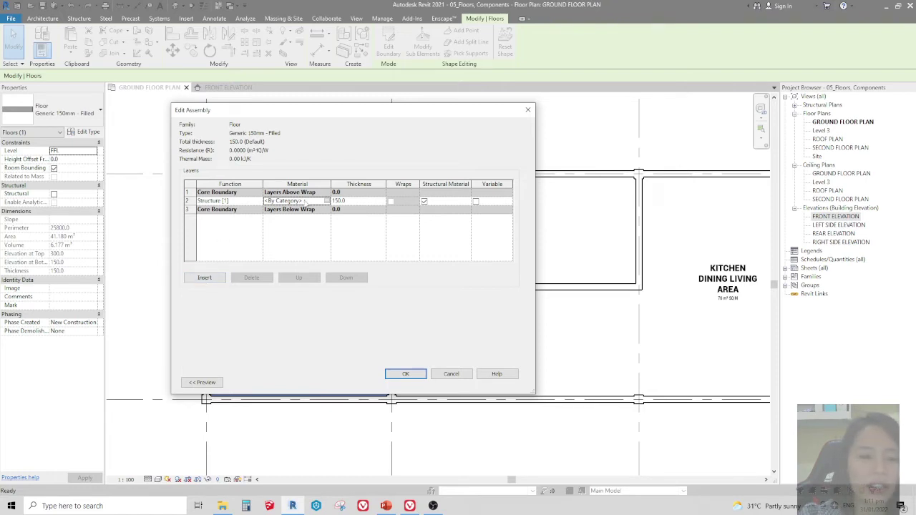
pyautogui.click(328, 202)
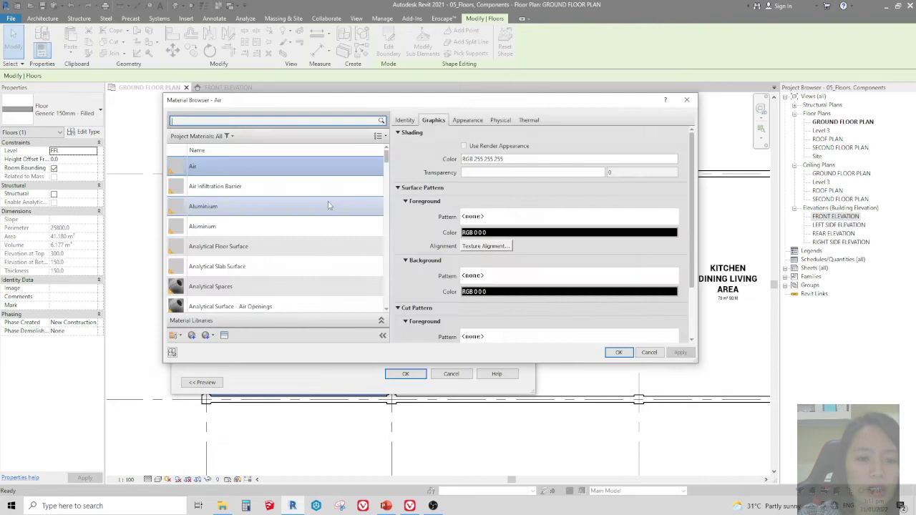
pyautogui.write('cemen')
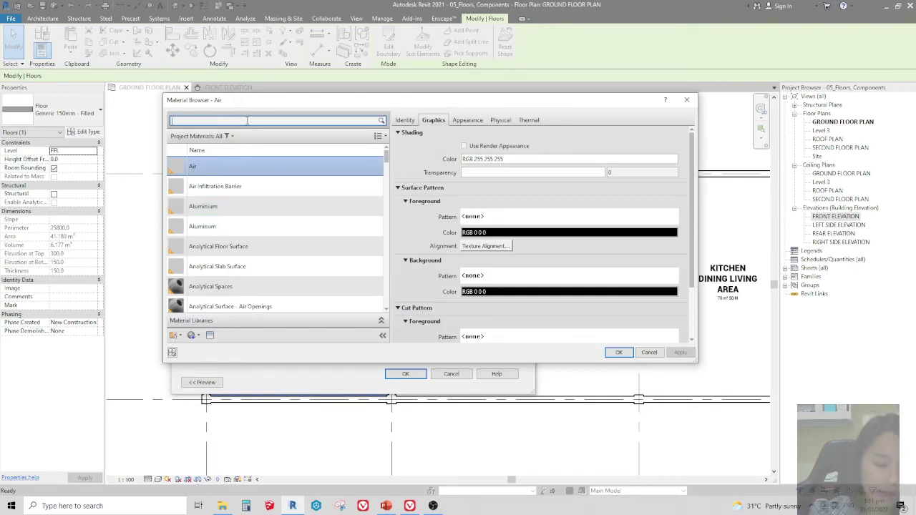
pyautogui.write('t')
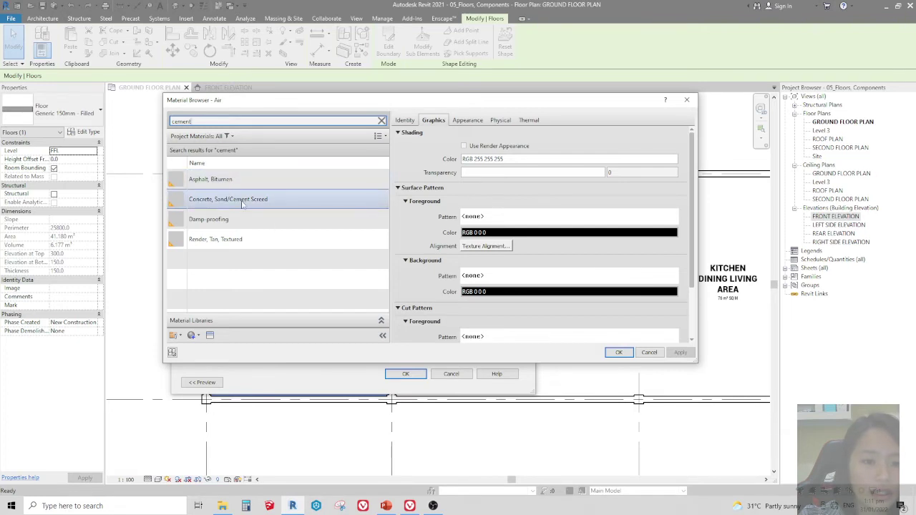
pyautogui.click(243, 203)
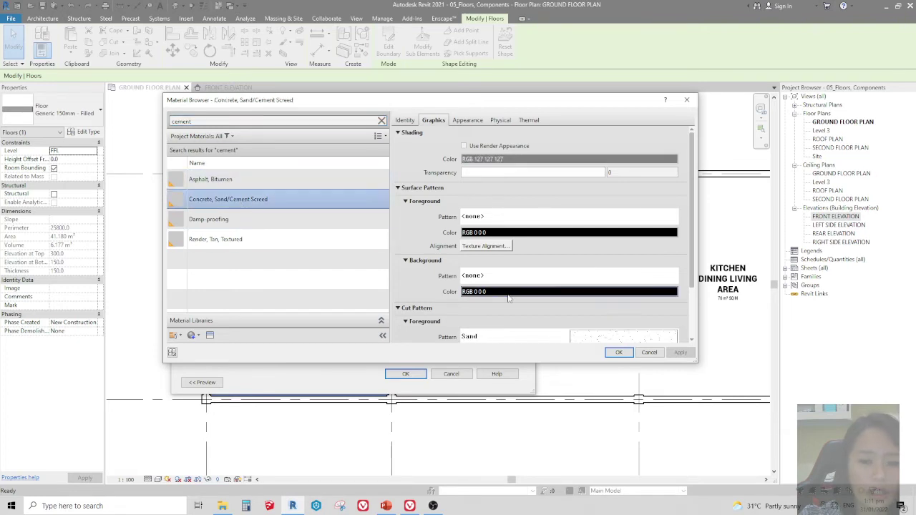
pyautogui.click(619, 353)
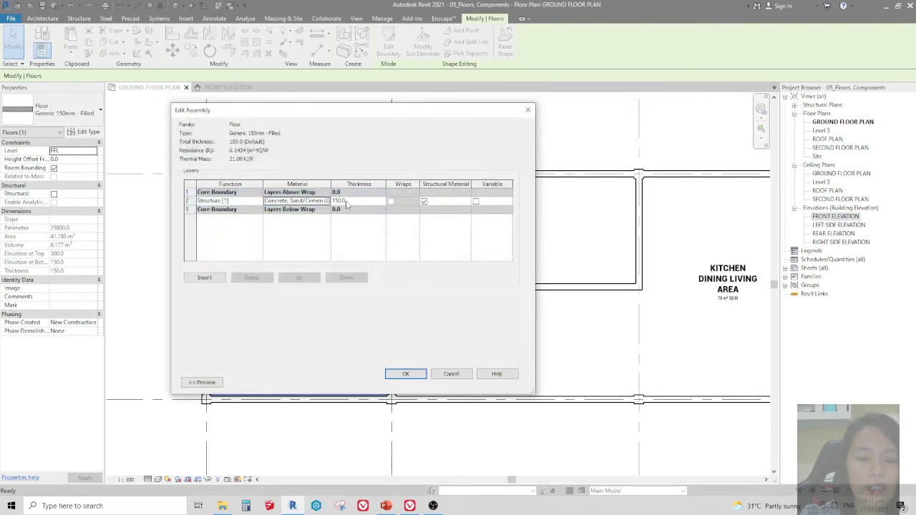
# Step: Insert a new top layer set to Finish 1 [4] with Oak Flooring material
pyautogui.click(207, 279)
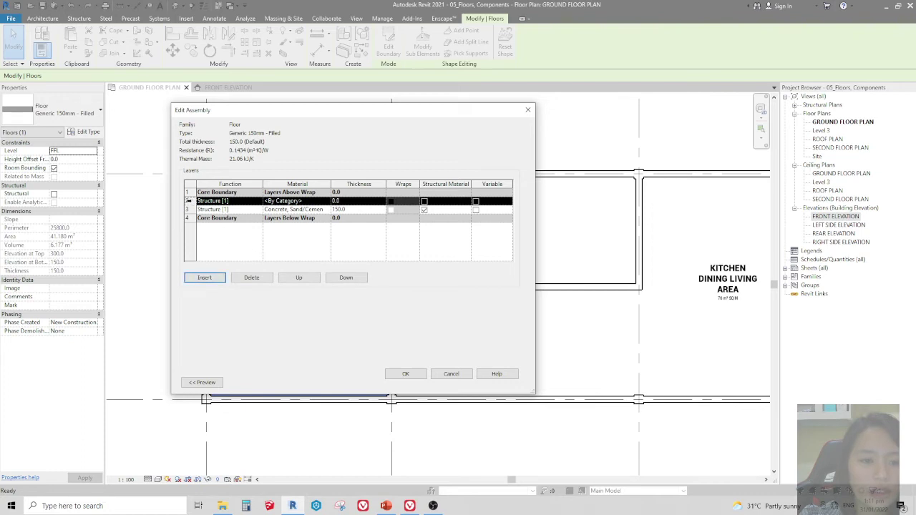
pyautogui.click(188, 202)
pyautogui.click(302, 279)
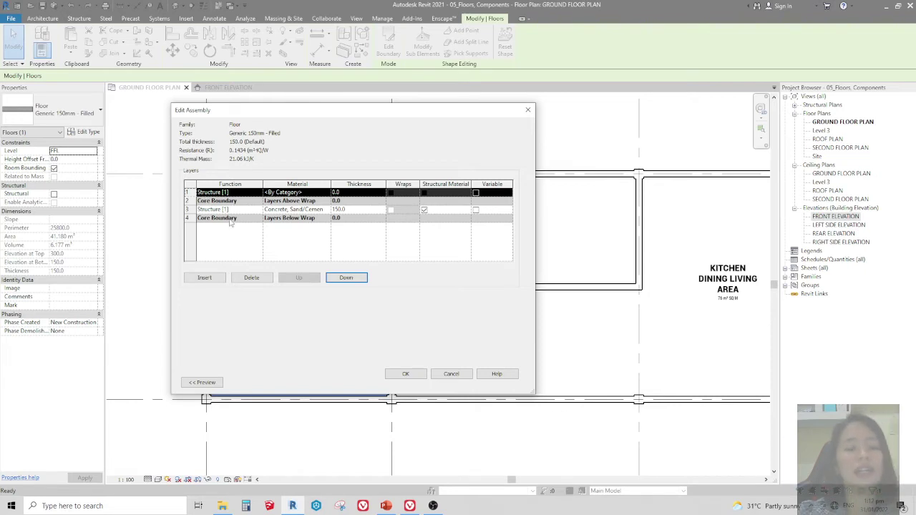
pyautogui.click(237, 192)
pyautogui.click(259, 193)
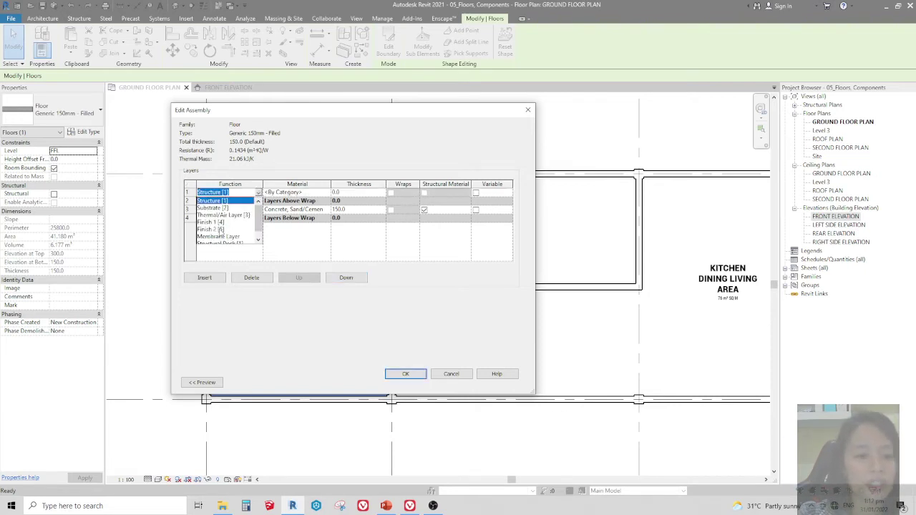
pyautogui.click(221, 222)
pyautogui.click(313, 193)
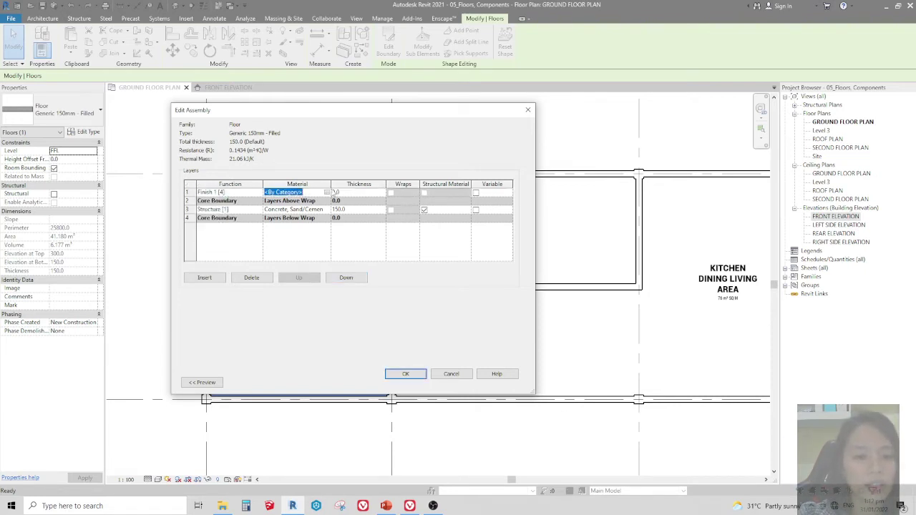
pyautogui.click(331, 194)
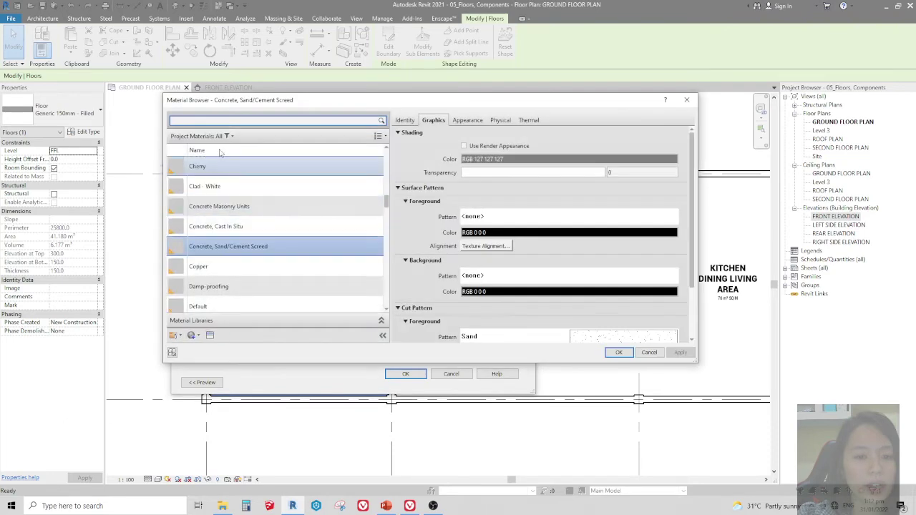
pyautogui.write('oak')
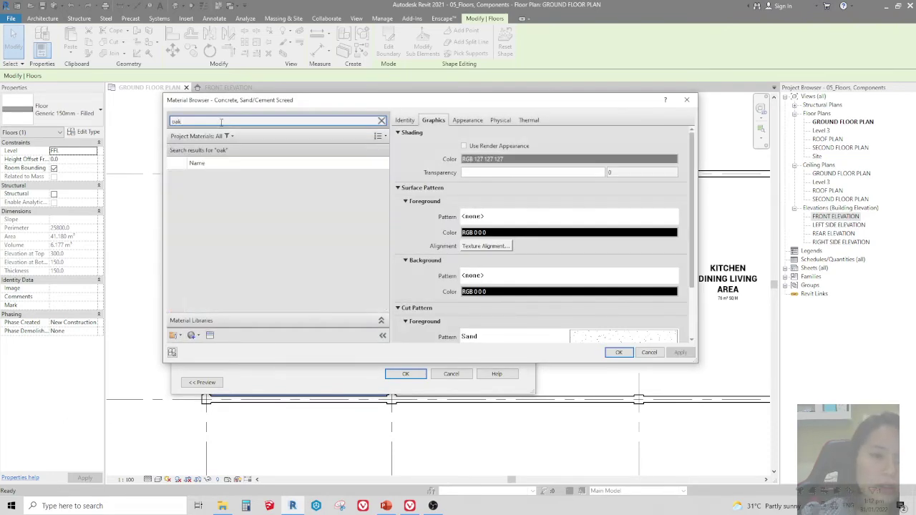
pyautogui.doubleClick(223, 199)
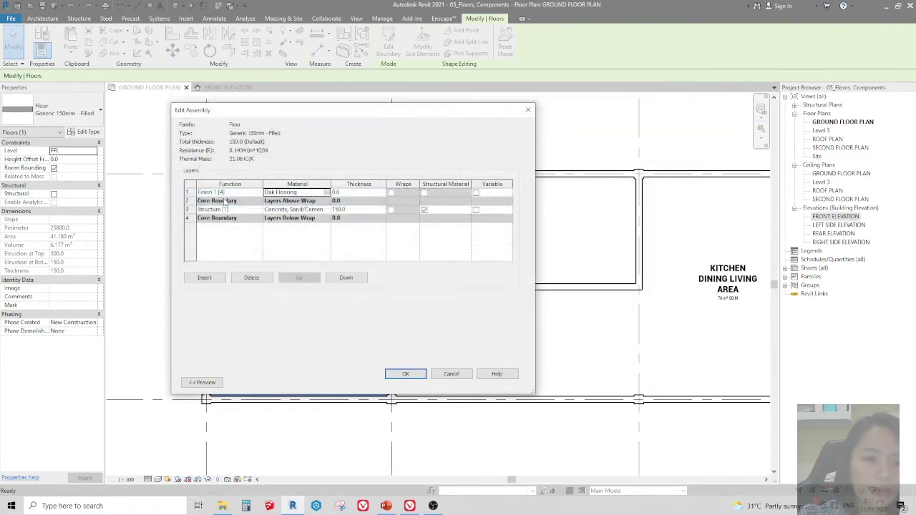
# Step: Set the Oak Flooring finish to 3.0 and the structure layer to 150.0 thick
pyautogui.click(350, 210)
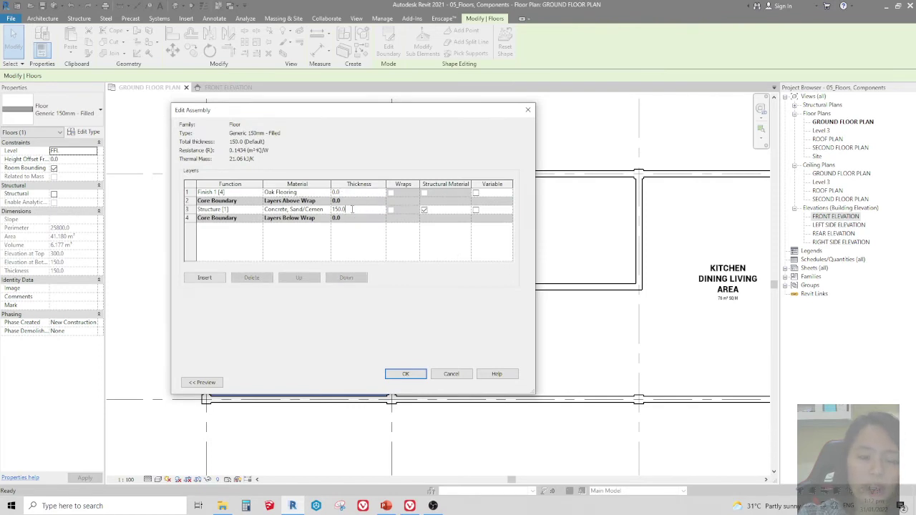
pyautogui.click(350, 210)
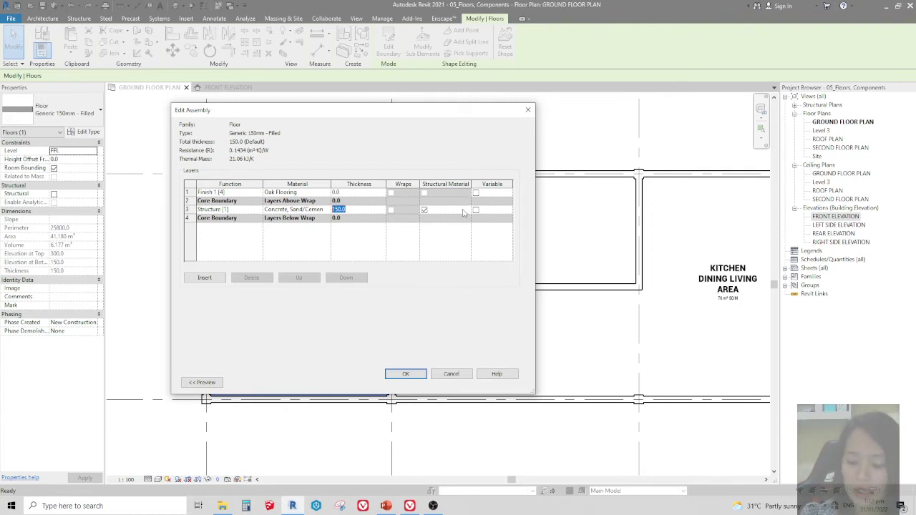
pyautogui.write('147')
pyautogui.click(358, 192)
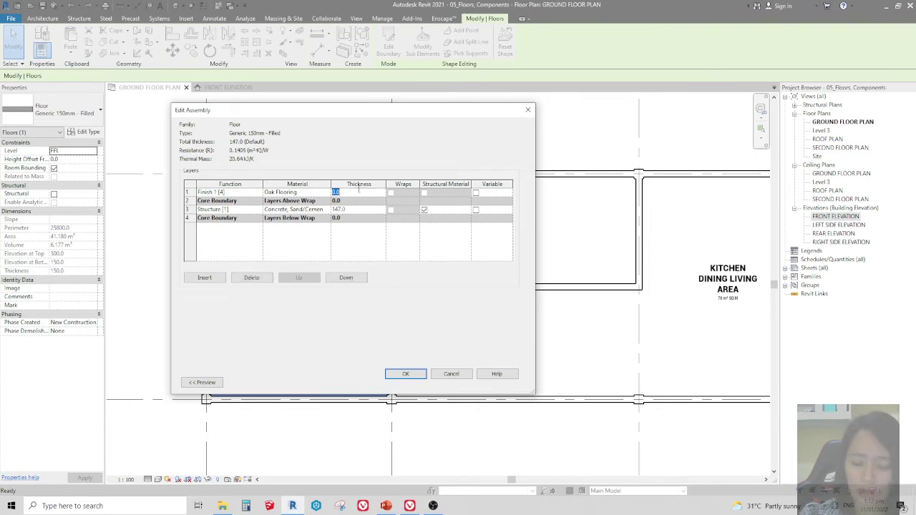
pyautogui.write('3')
pyautogui.click(368, 256)
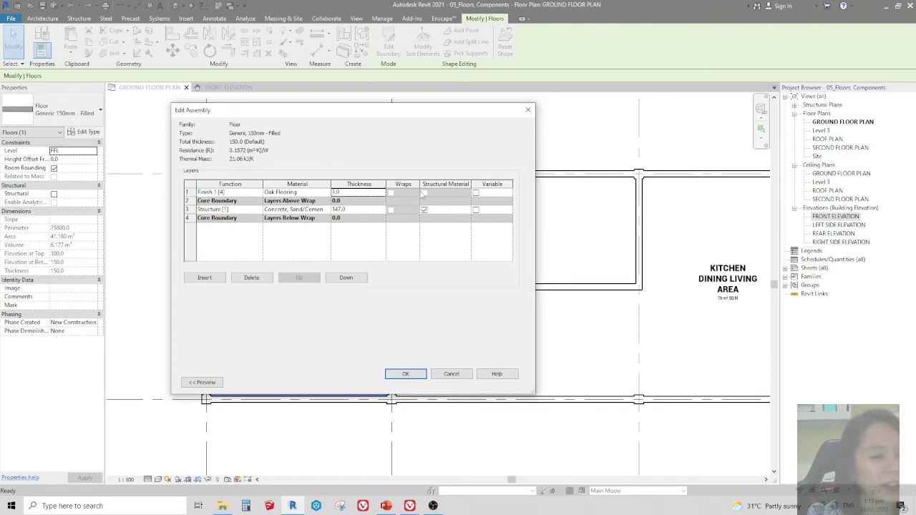
pyautogui.click(366, 193)
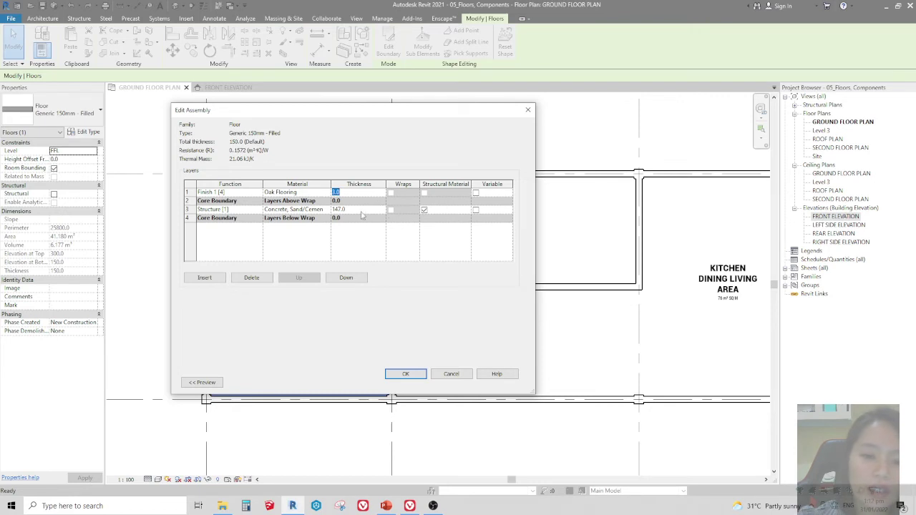
pyautogui.click(361, 209)
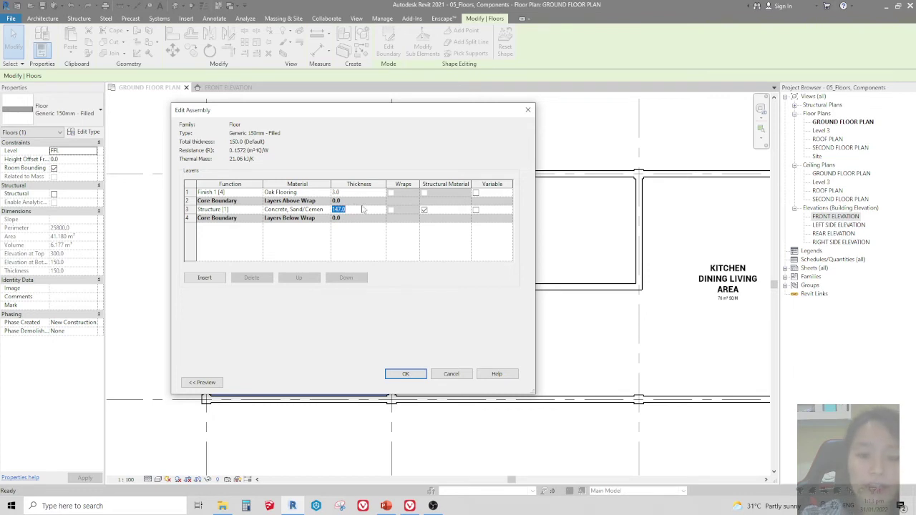
pyautogui.write('150')
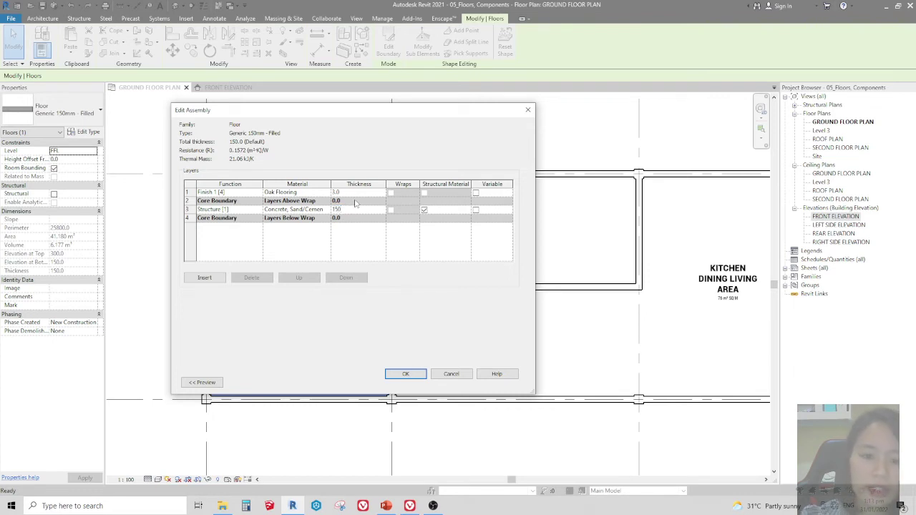
pyautogui.press('Return')
pyautogui.click(352, 192)
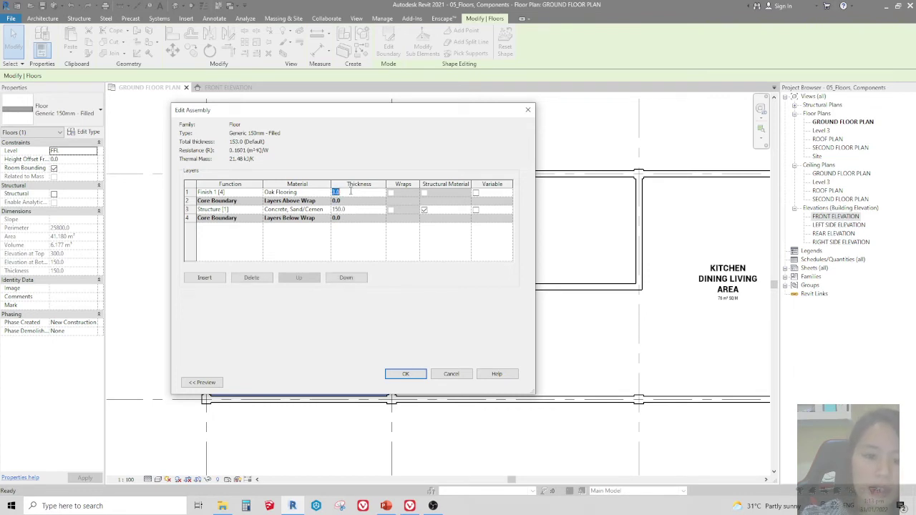
# Step: Accept the layer build-up and start duplicating the floor type, cancelling the first naming attempt
pyautogui.click(406, 374)
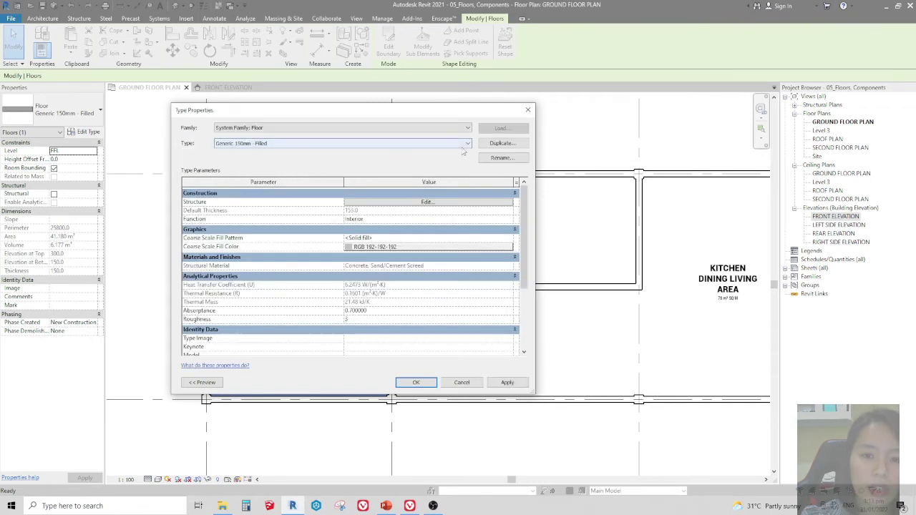
pyautogui.click(491, 145)
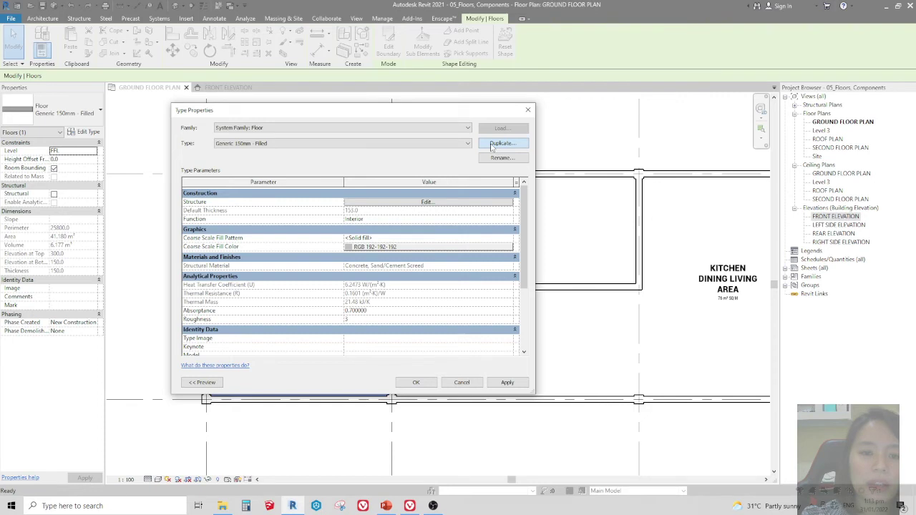
pyautogui.click(340, 247)
pyautogui.moveTo(340, 245); pyautogui.dragTo(371, 245)
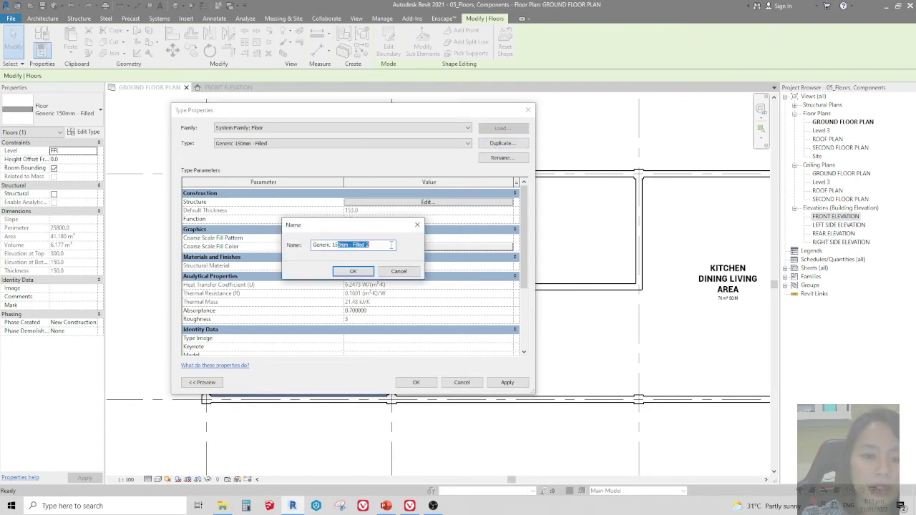
pyautogui.click(372, 245)
pyautogui.press('Escape')
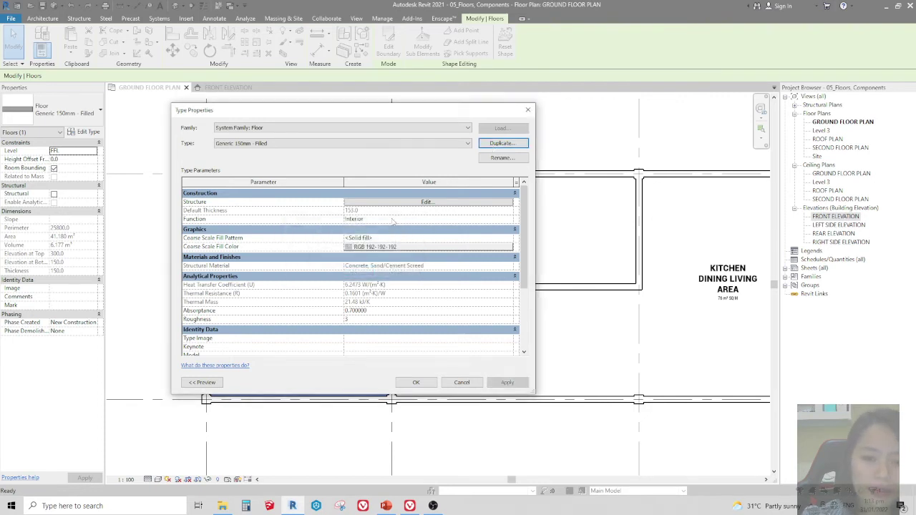
# Step: Duplicate the floor type as 'L+F Floor 153' and apply it to the master bedroom floor
pyautogui.click(501, 143)
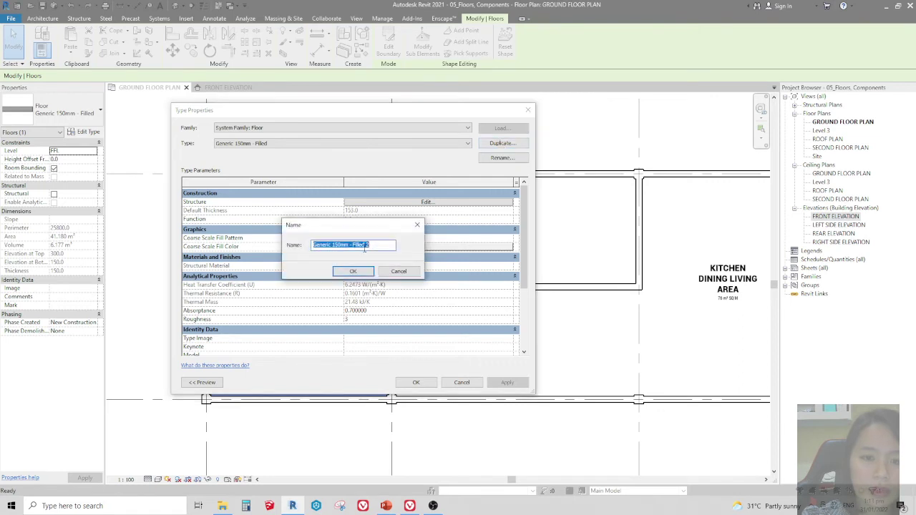
pyautogui.click(338, 245)
pyautogui.moveTo(338, 245); pyautogui.dragTo(401, 245)
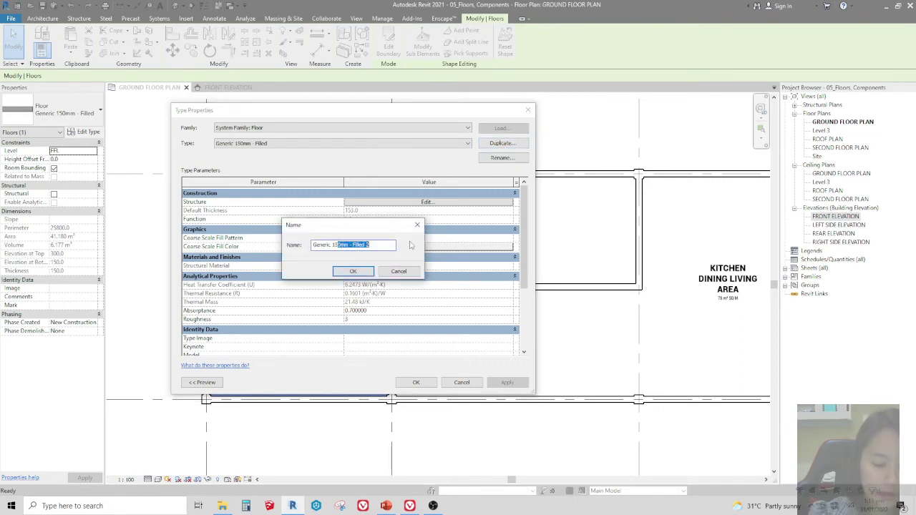
pyautogui.write('3')
pyautogui.moveTo(334, 245); pyautogui.dragTo(312, 245)
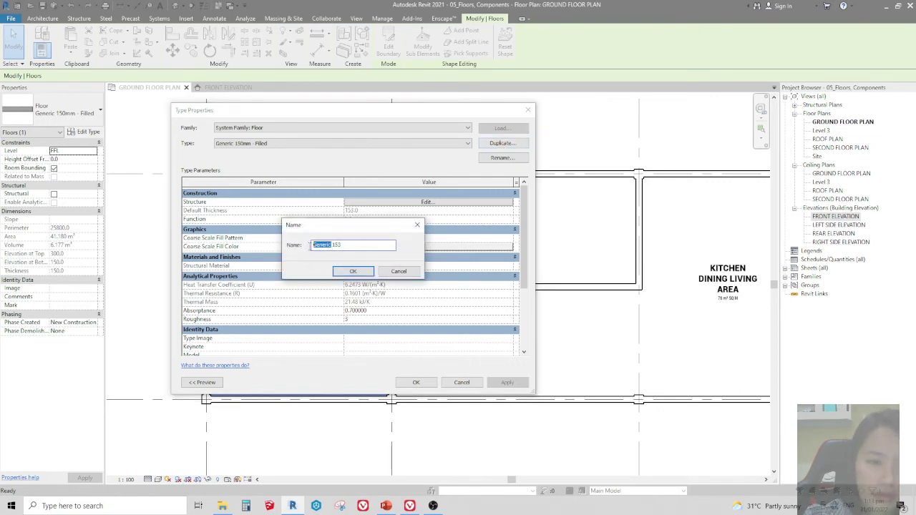
pyautogui.write('Gabby')
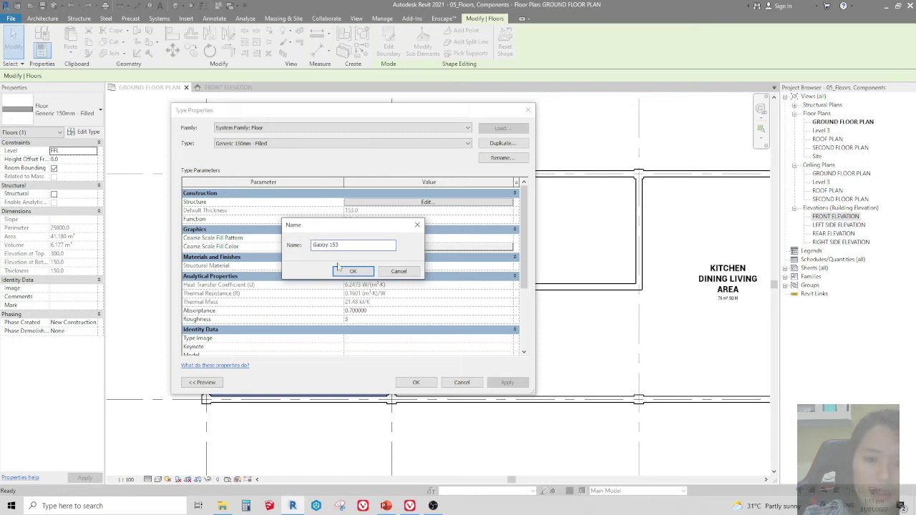
pyautogui.click(328, 245)
pyautogui.press('BackSpace')
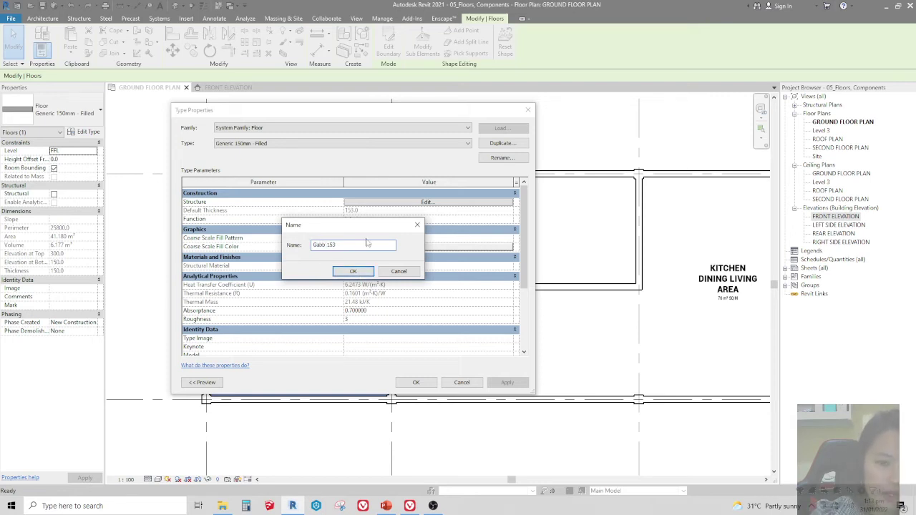
pyautogui.write('y Floor')
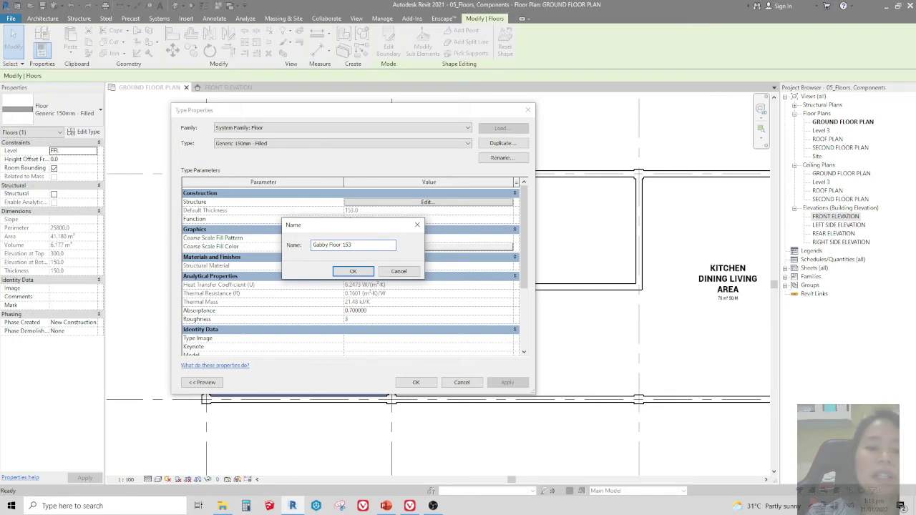
pyautogui.doubleClick(330, 244)
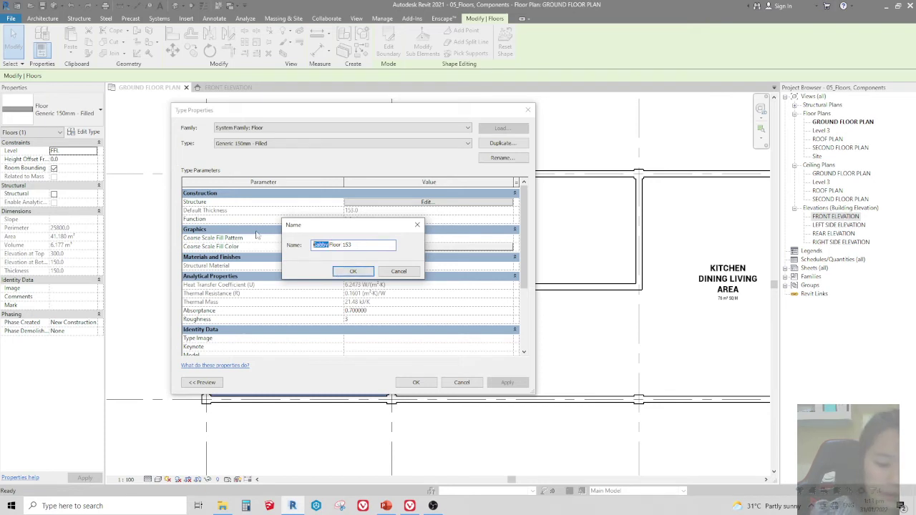
pyautogui.write('L+F')
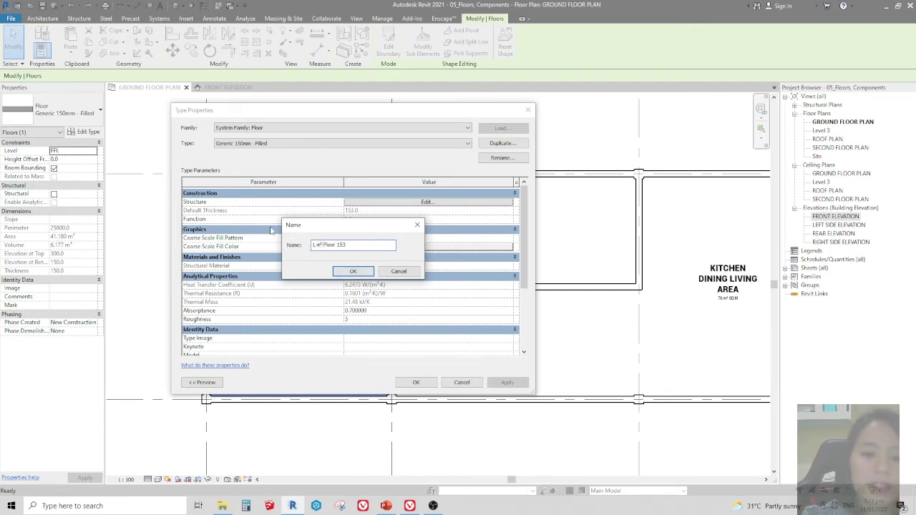
pyautogui.click(354, 271)
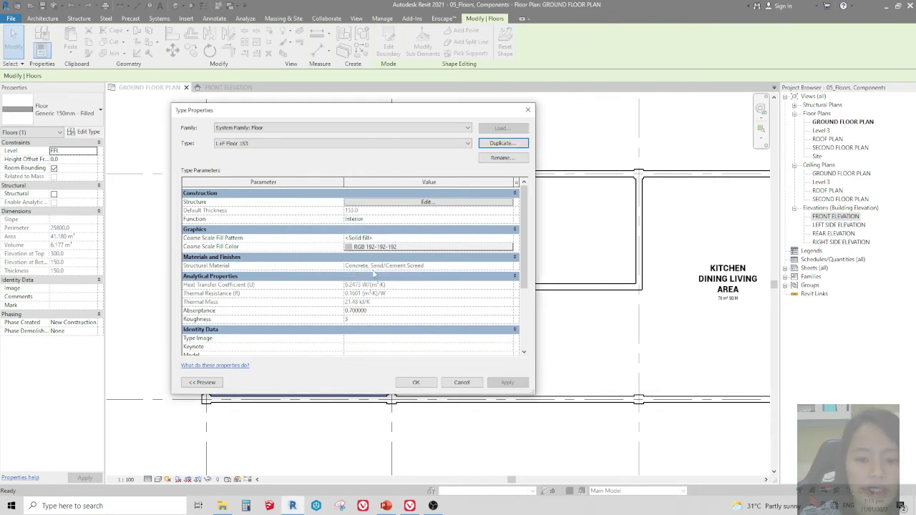
pyautogui.click(414, 385)
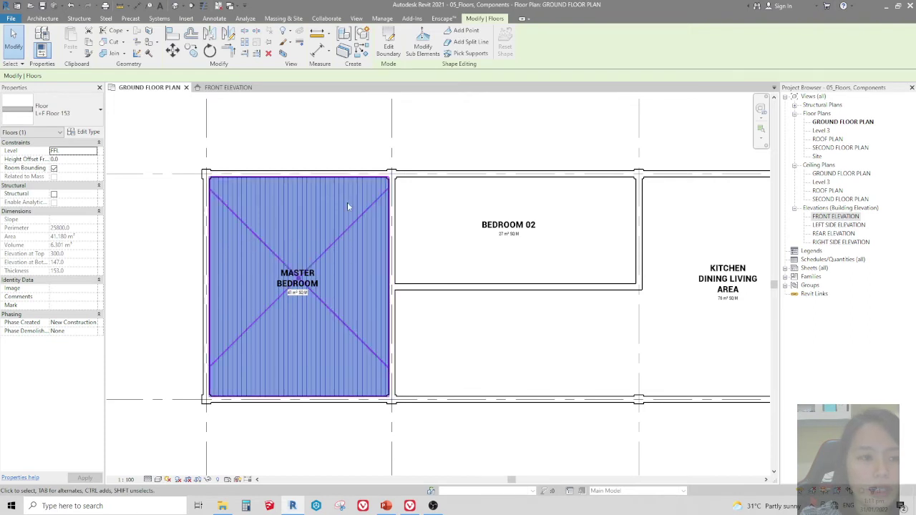
# Step: Start a new floor and pick Bedroom 02's left, top, right and bottom walls as its boundary
pyautogui.click(52, 21)
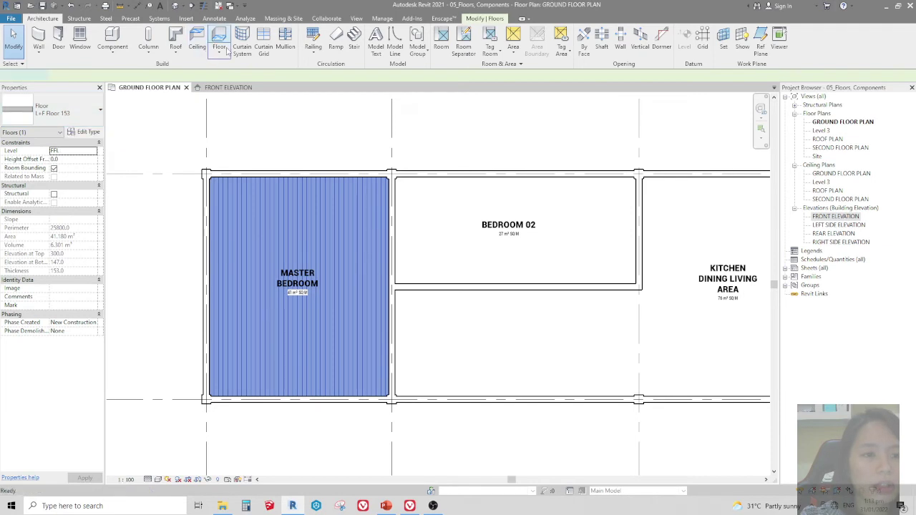
pyautogui.click(219, 37)
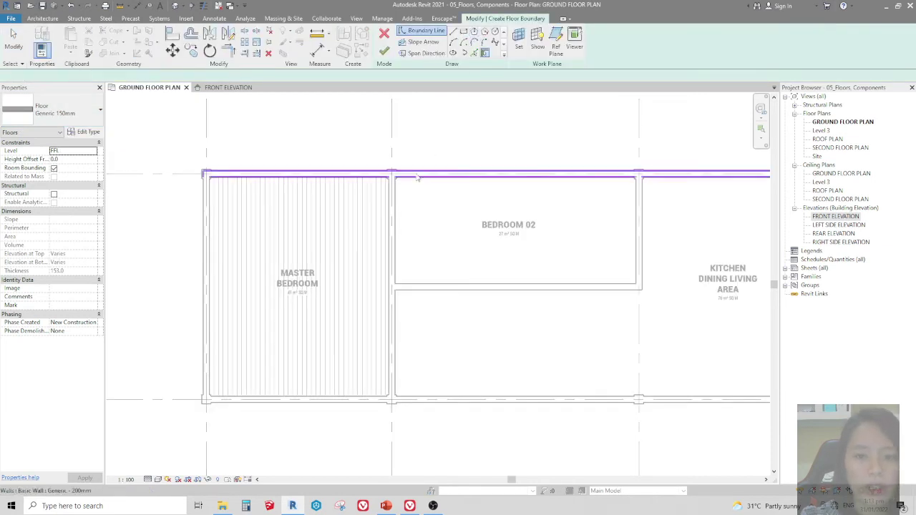
pyautogui.click(394, 214)
pyautogui.click(431, 180)
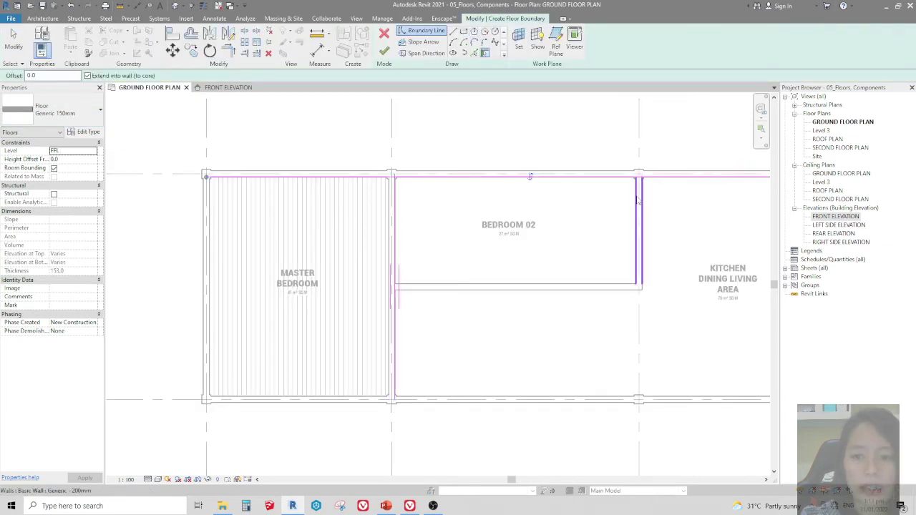
pyautogui.click(640, 201)
pyautogui.click(585, 286)
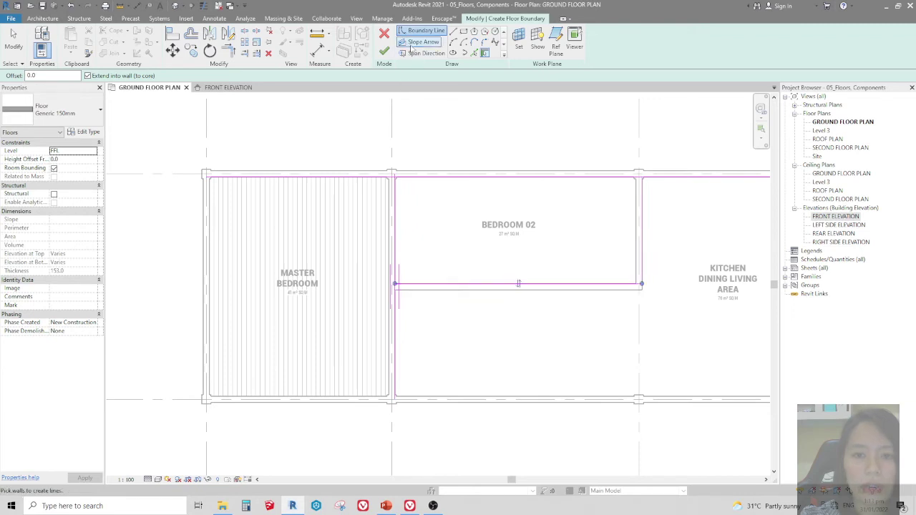
# Step: Trim the Bedroom 02 boundary lines into closed corners with Trim/Extend to Corner
pyautogui.click(229, 49)
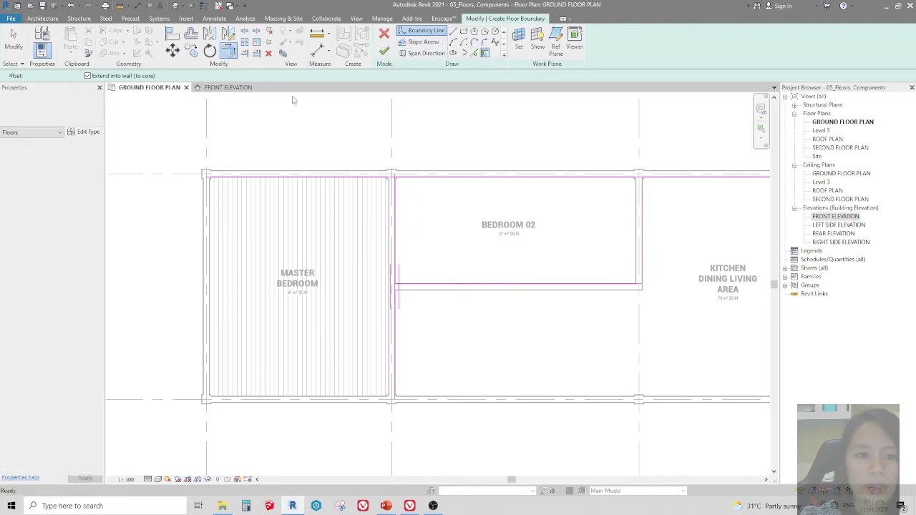
pyautogui.click(419, 178)
pyautogui.click(393, 197)
pyautogui.click(429, 286)
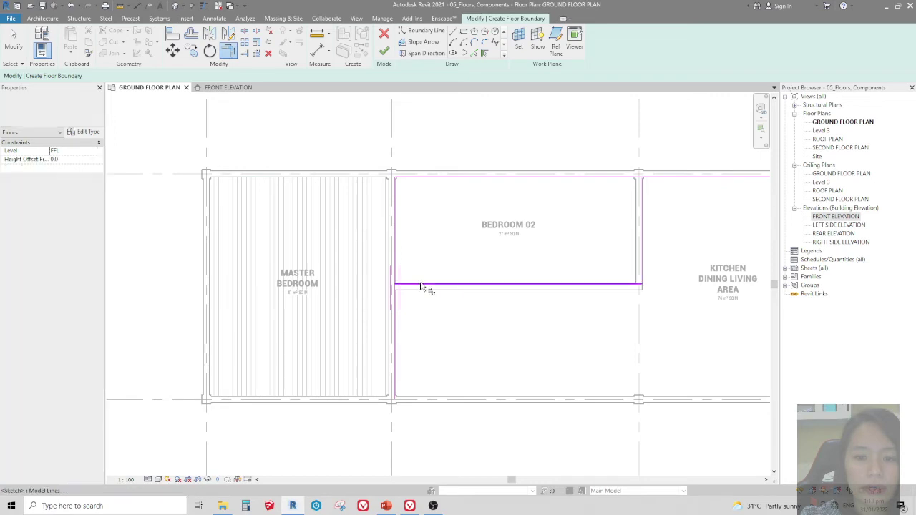
pyautogui.click(398, 262)
pyautogui.click(625, 283)
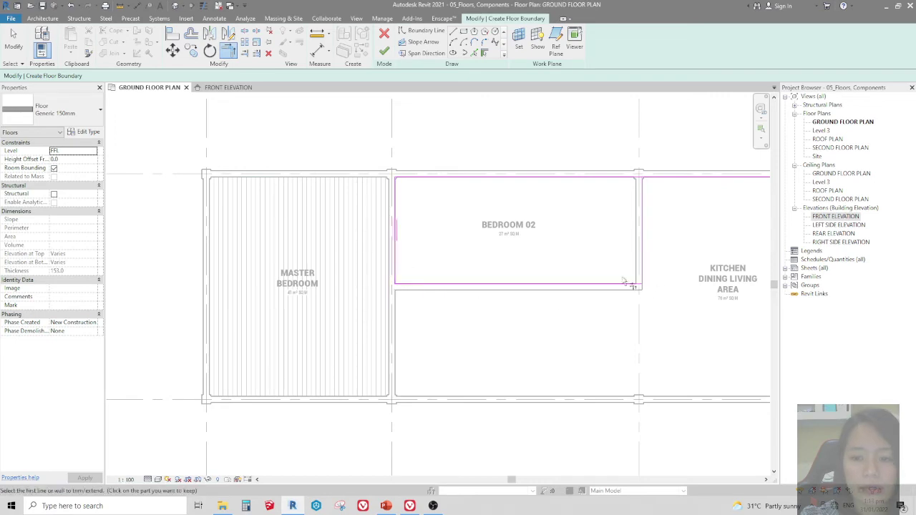
pyautogui.click(644, 243)
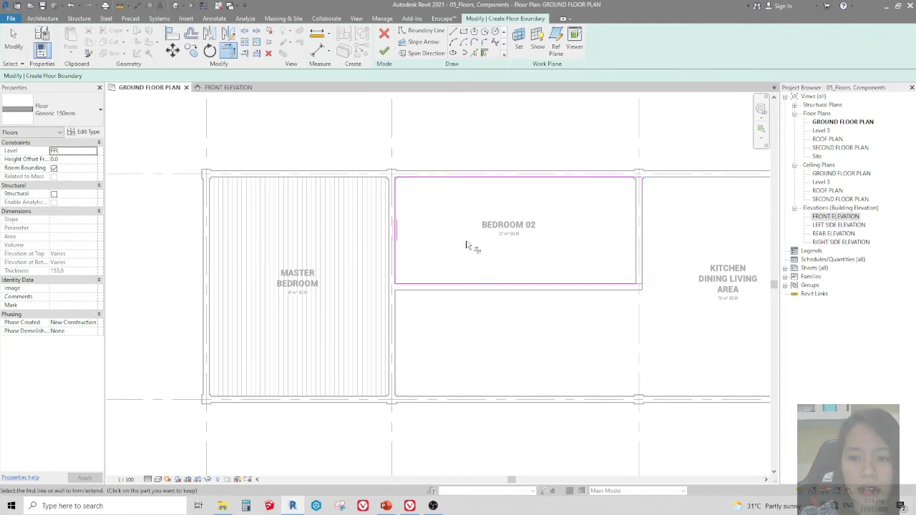
pyautogui.scroll(-3, 487, 244)
pyautogui.scroll(5, 528, 224)
pyautogui.press('Escape')
# Step: Align the right boundary line to the wall face and finish the Bedroom 02 floor sketch
pyautogui.click(522, 250)
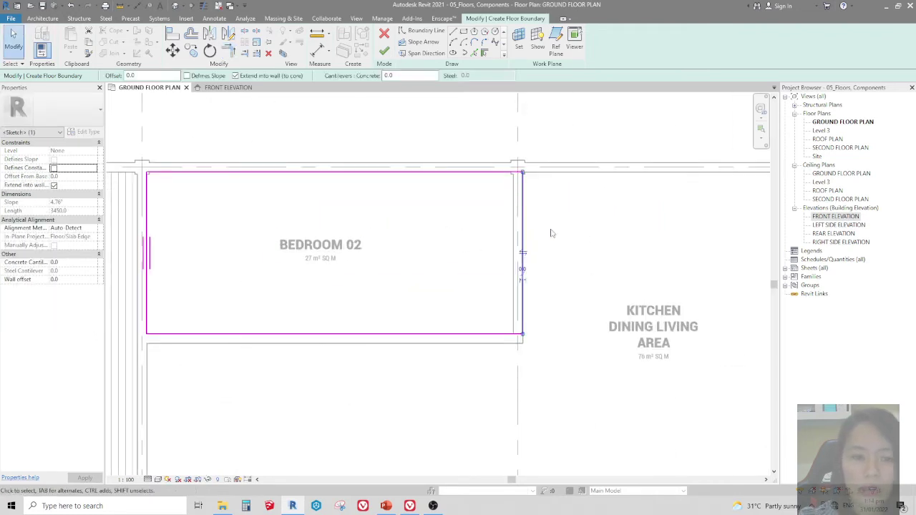
pyautogui.press('Left')
pyautogui.press('Left')
pyautogui.press('Left')
pyautogui.press('Left')
pyautogui.press('Left')
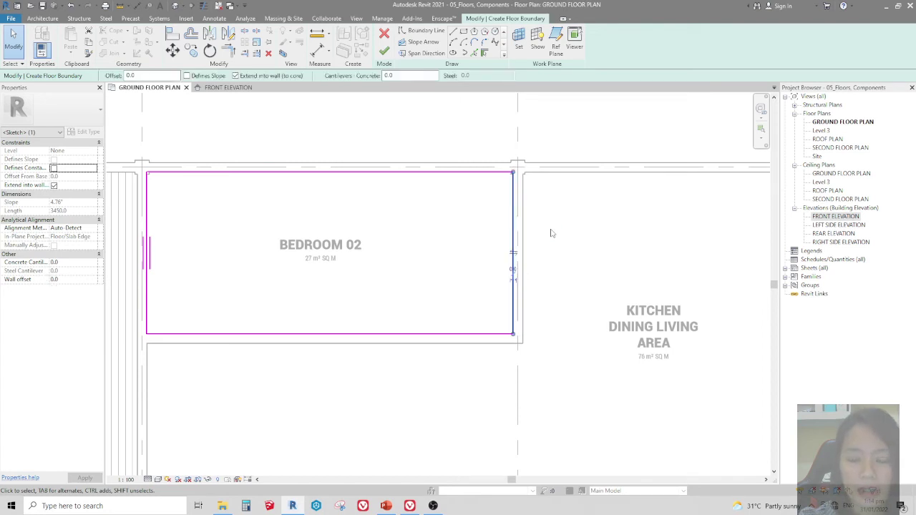
pyautogui.press('Left')
pyautogui.press('Left')
pyautogui.press('Left')
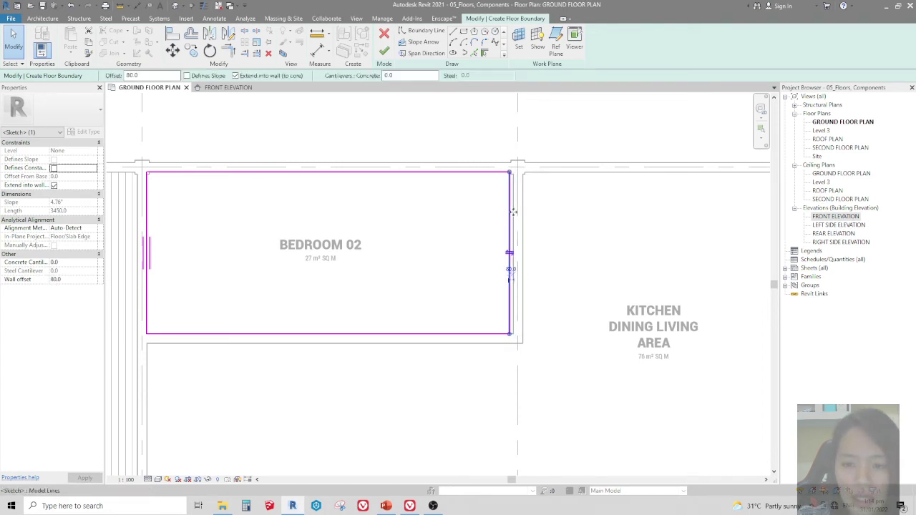
pyautogui.scroll(3, 513, 212)
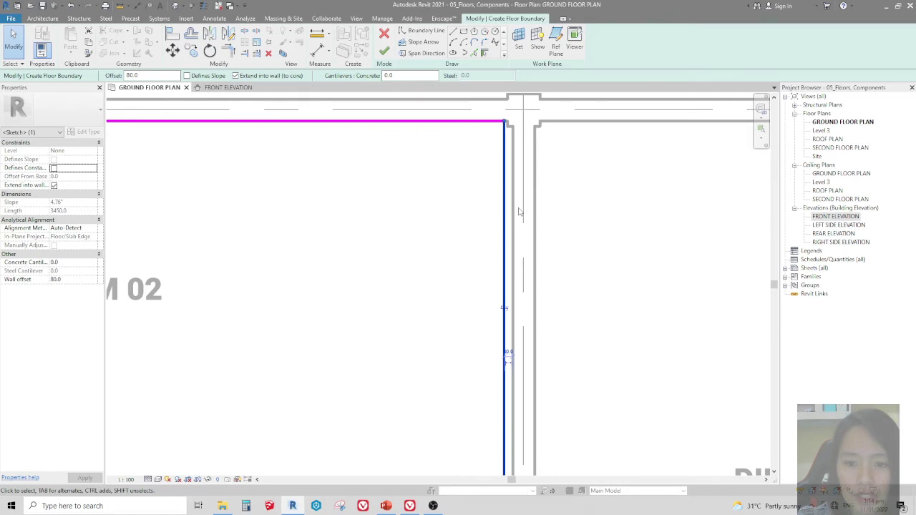
pyautogui.press('a')
pyautogui.press('l')
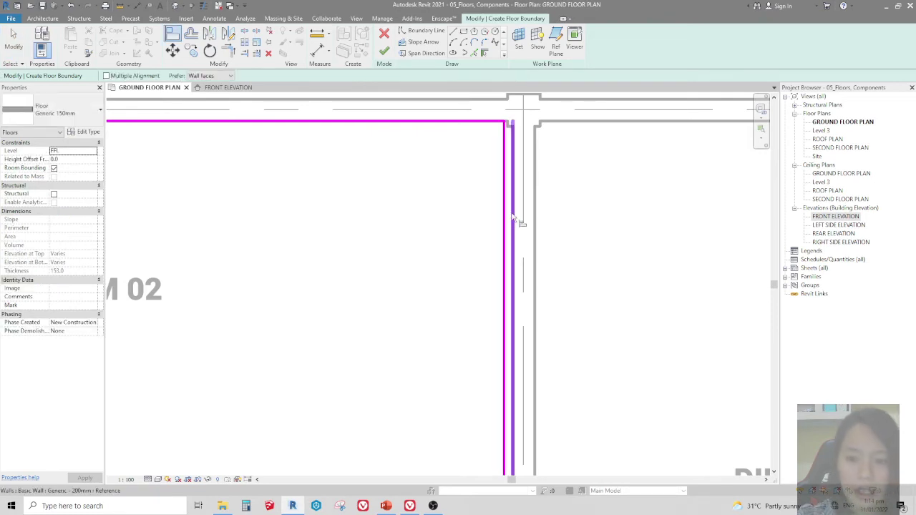
pyautogui.click(524, 217)
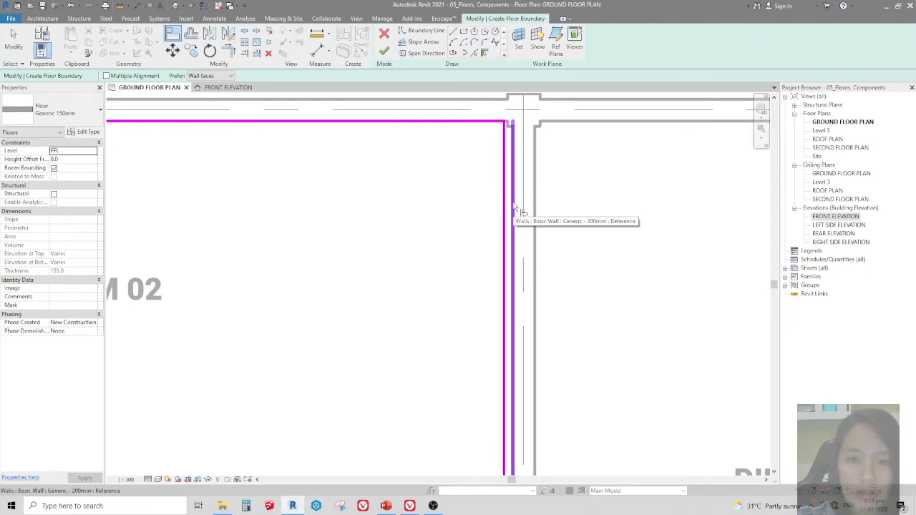
pyautogui.click(514, 206)
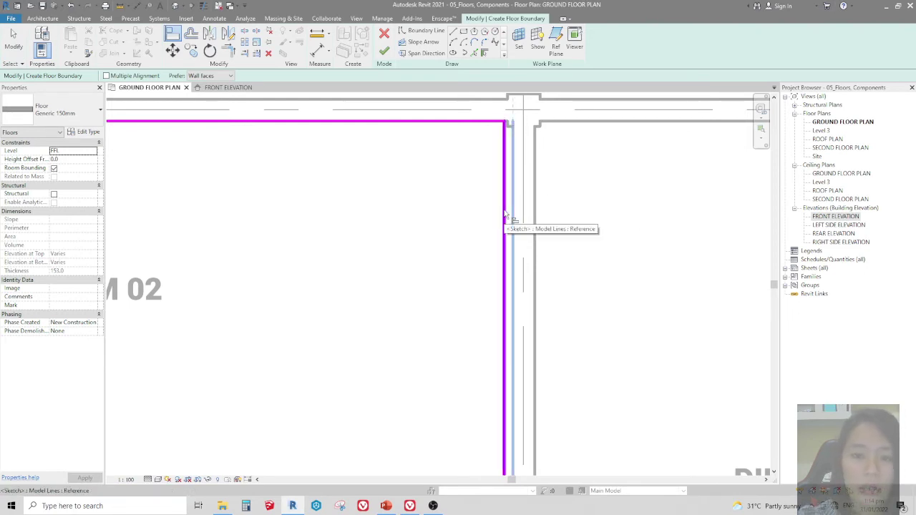
pyautogui.click(505, 215)
pyautogui.scroll(-4, 597, 219)
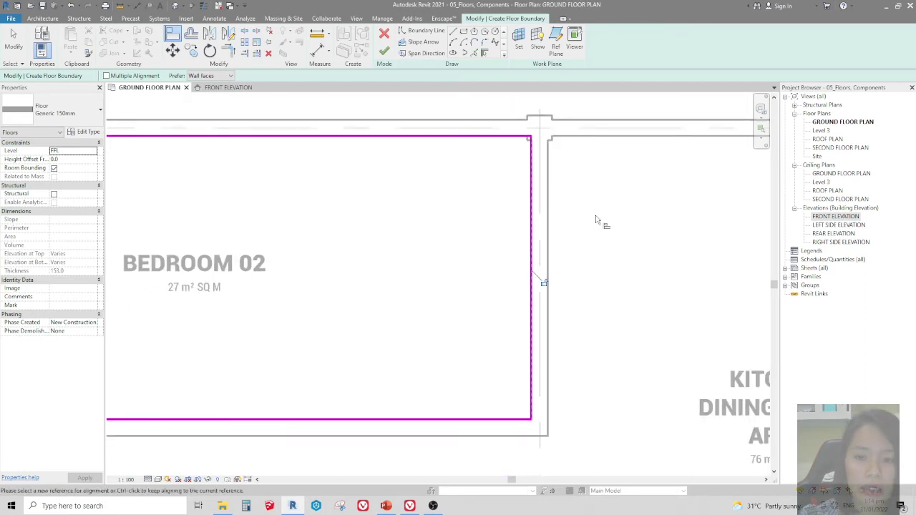
pyautogui.scroll(-1, 651, 242)
pyautogui.scroll(1, 378, 210)
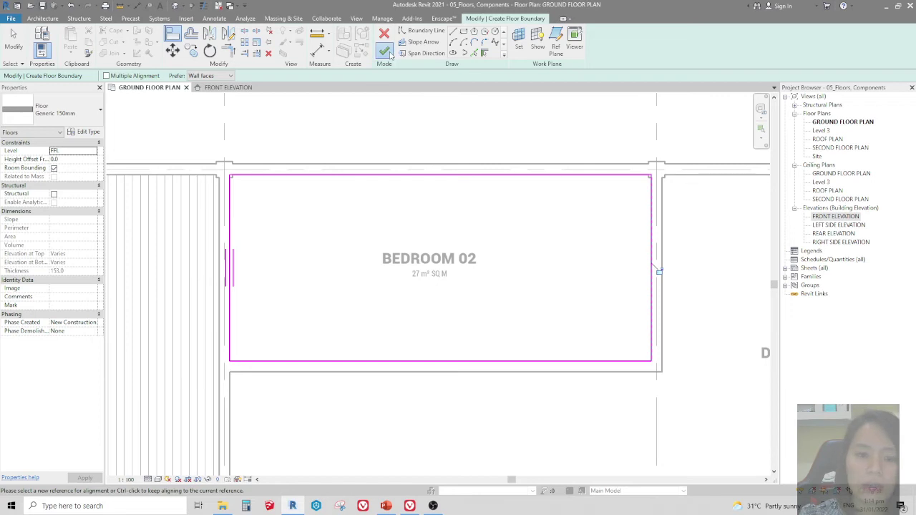
pyautogui.click(386, 51)
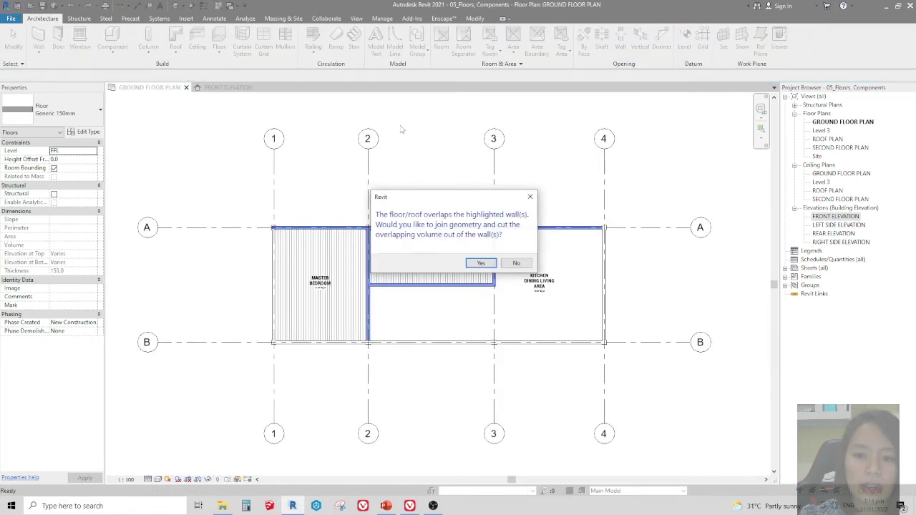
# Step: Accept joining the Bedroom 02 floor with its overlapping walls, then deselect it and review the plan
pyautogui.click(480, 263)
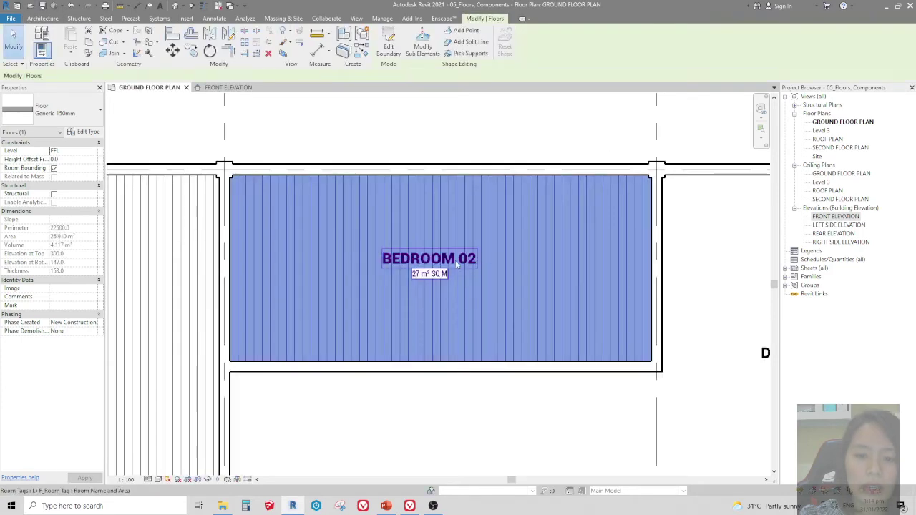
pyautogui.scroll(-3, 422, 199)
pyautogui.press('Escape')
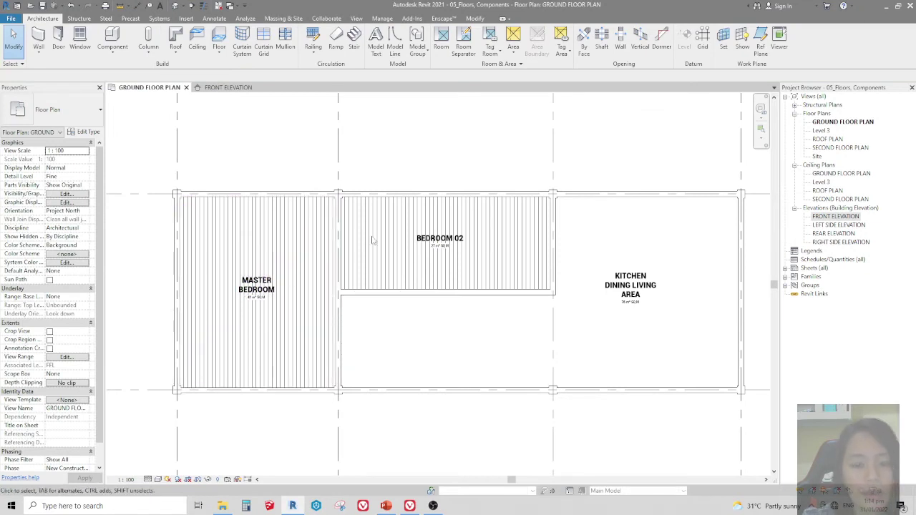
pyautogui.scroll(3, 288, 245)
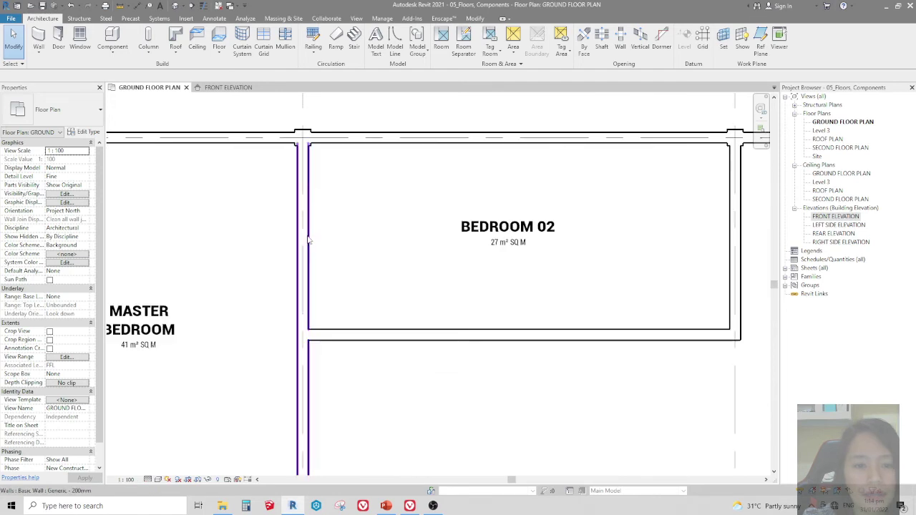
pyautogui.scroll(-3, 326, 229)
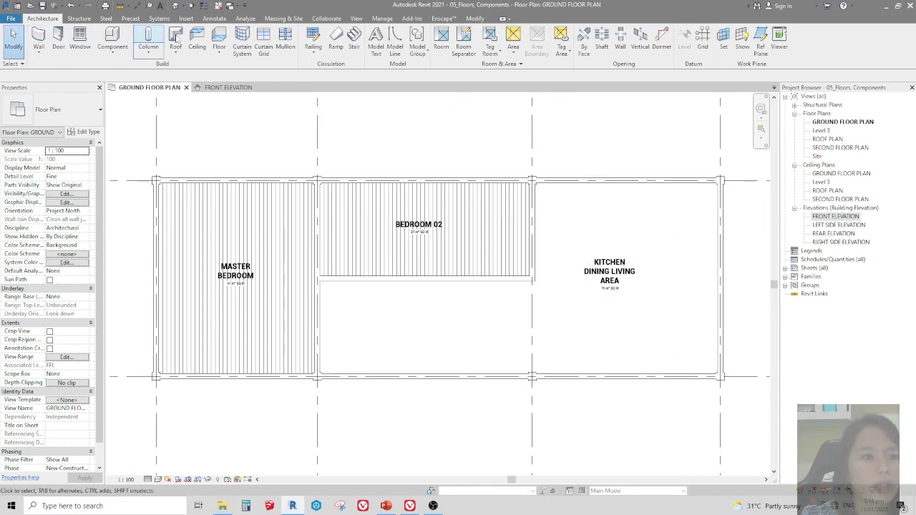
# Step: Start another floor and pick the walls around the kitchen, dining and living area
pyautogui.click(219, 40)
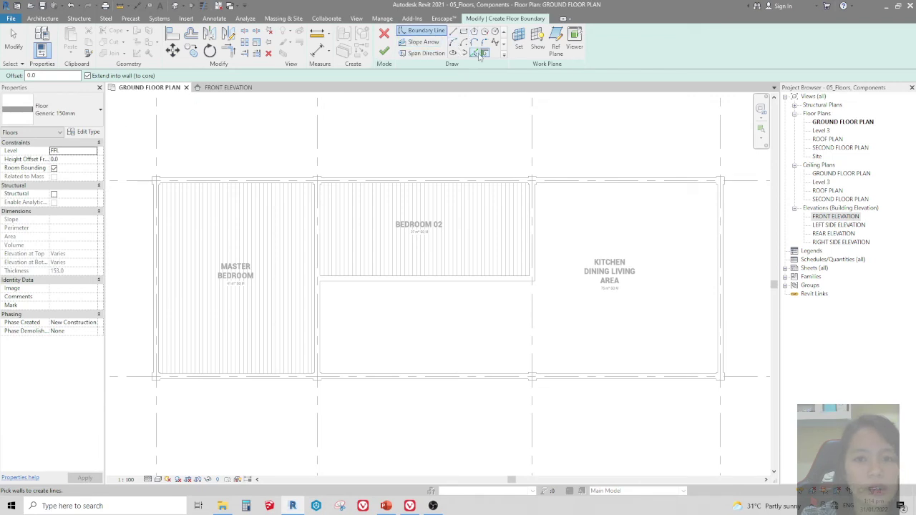
pyautogui.click(375, 285)
pyautogui.click(534, 232)
pyautogui.click(438, 182)
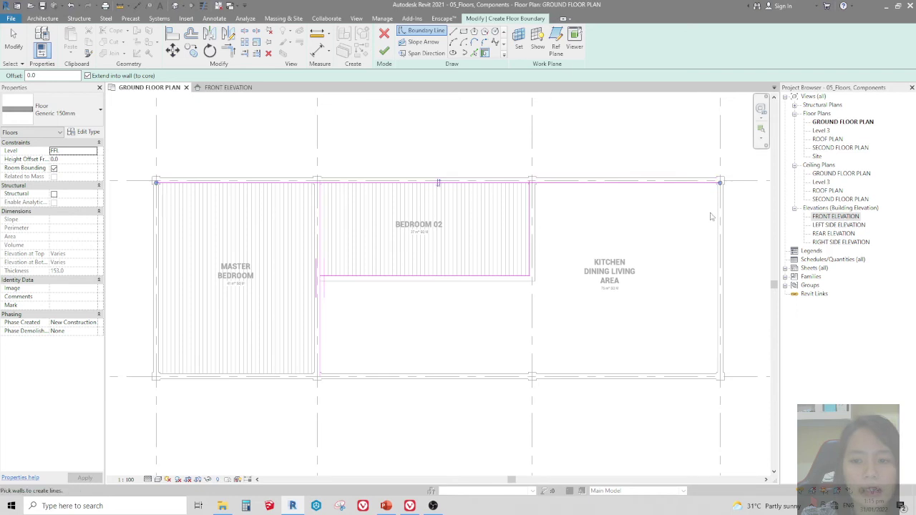
pyautogui.click(719, 280)
pyautogui.click(437, 373)
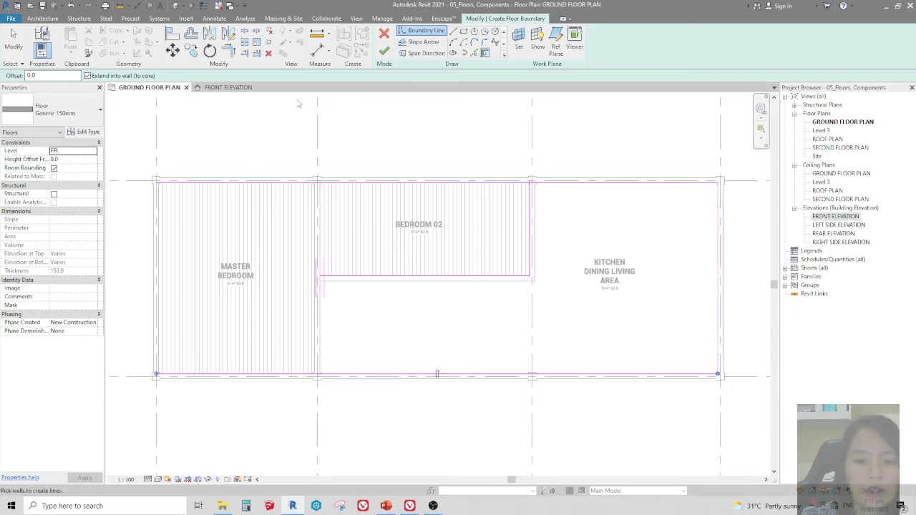
# Step: Trim the boundary lines into corners to close the L-shaped outline
pyautogui.click(228, 49)
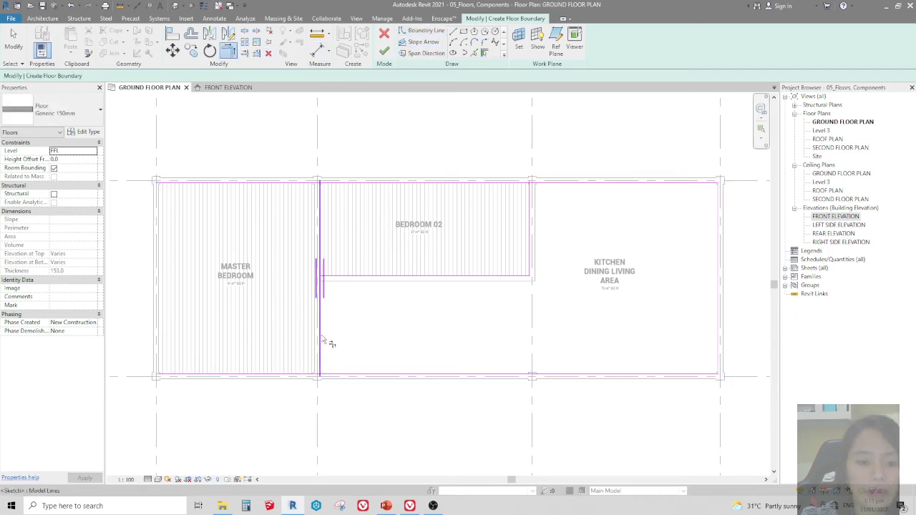
pyautogui.click(338, 376)
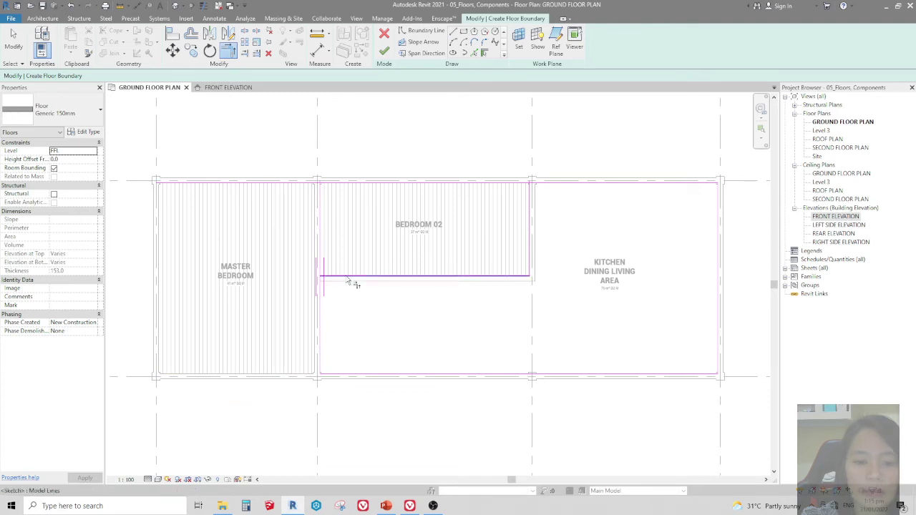
pyautogui.click(321, 300)
pyautogui.click(518, 276)
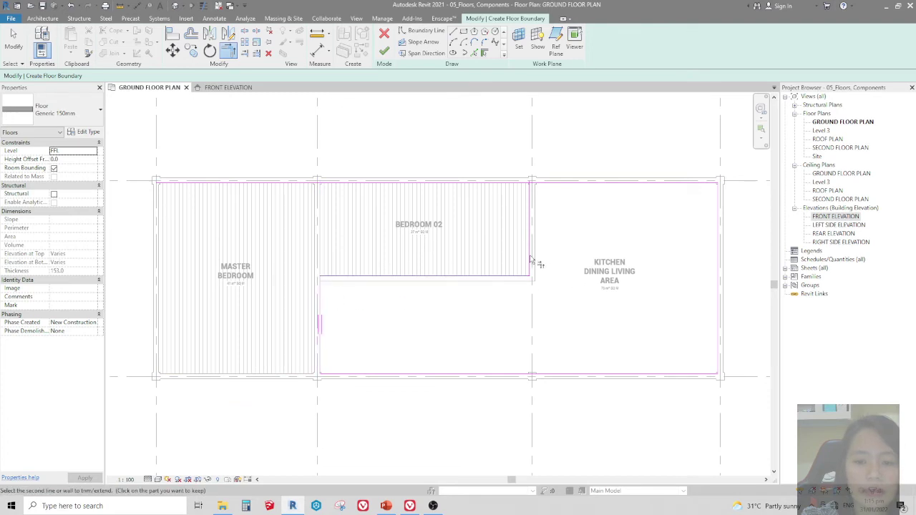
pyautogui.click(531, 259)
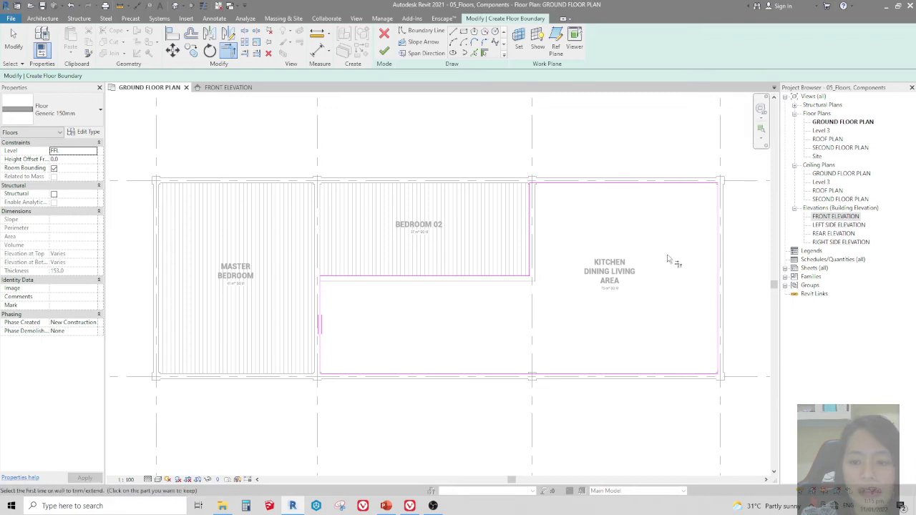
pyautogui.scroll(1, 478, 305)
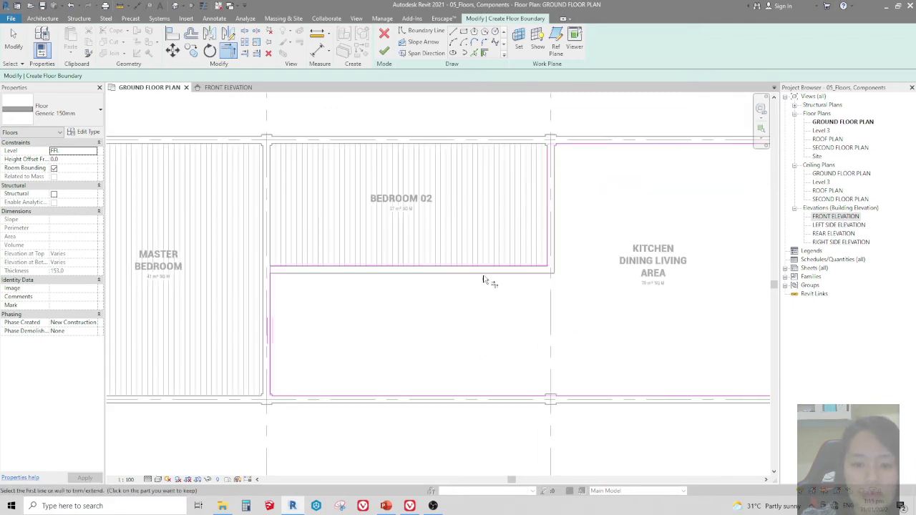
pyautogui.scroll(1, 548, 219)
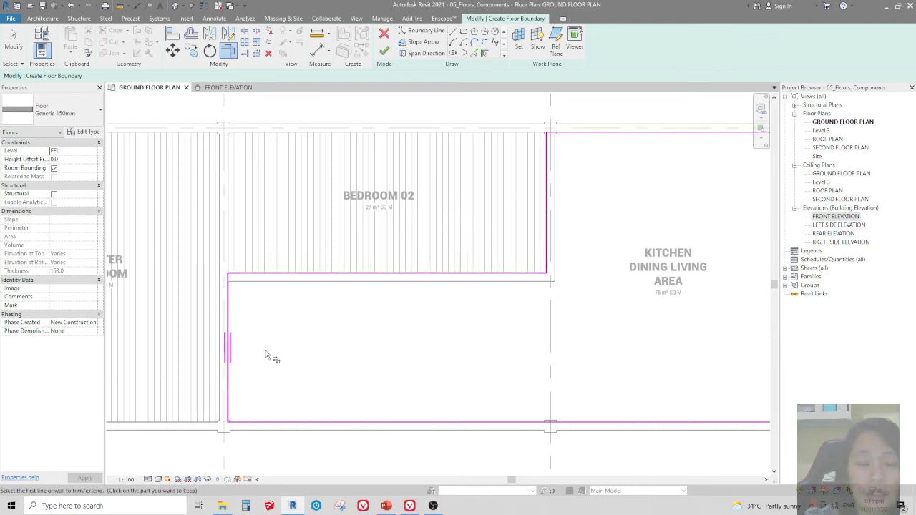
pyautogui.scroll(-1, 280, 349)
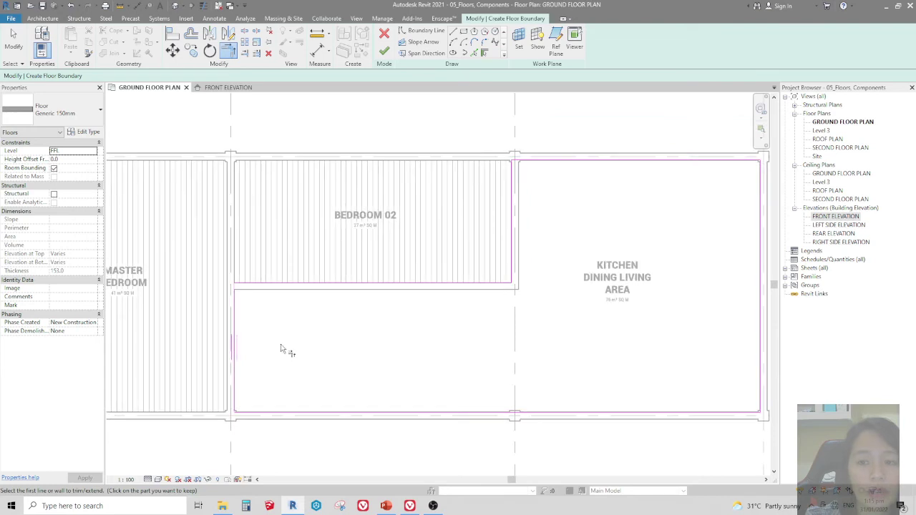
# Step: Finish the L-shaped floor sketch and accept joining it with the overlapping walls
pyautogui.click(390, 48)
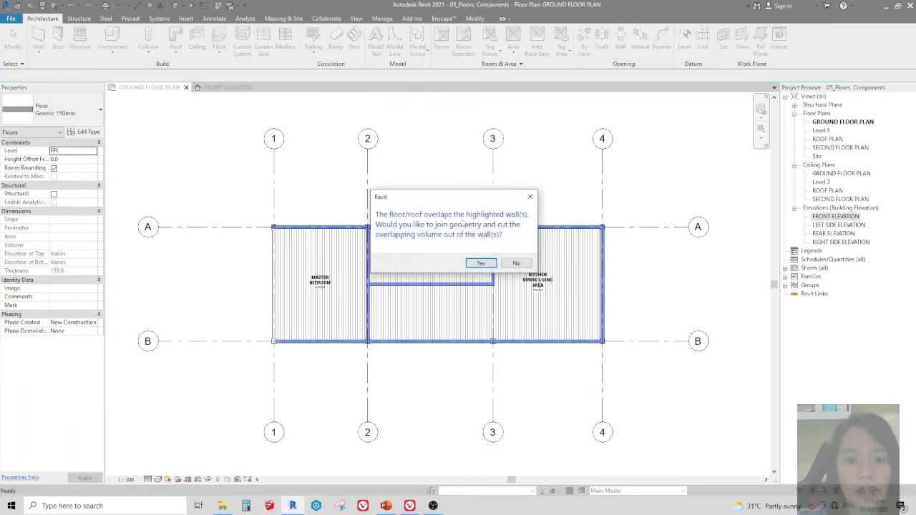
pyautogui.click(481, 263)
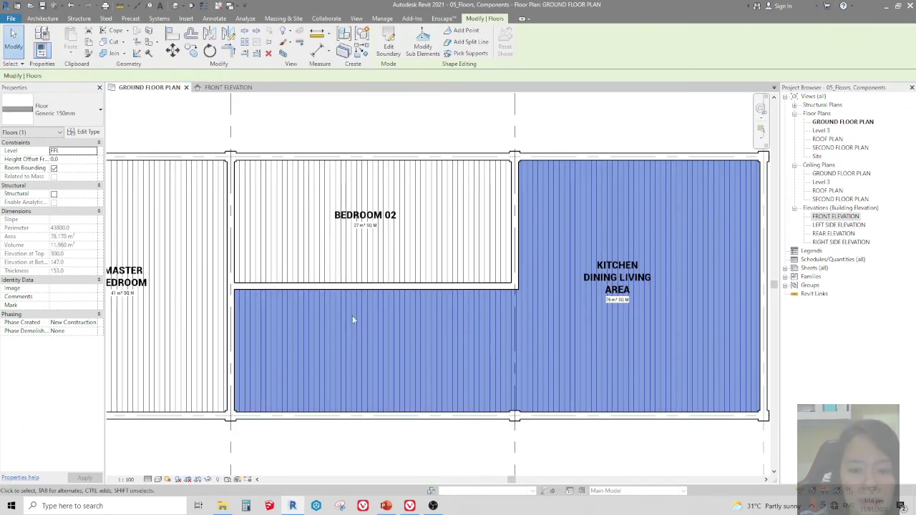
pyautogui.scroll(-2, 552, 215)
pyautogui.press('Escape')
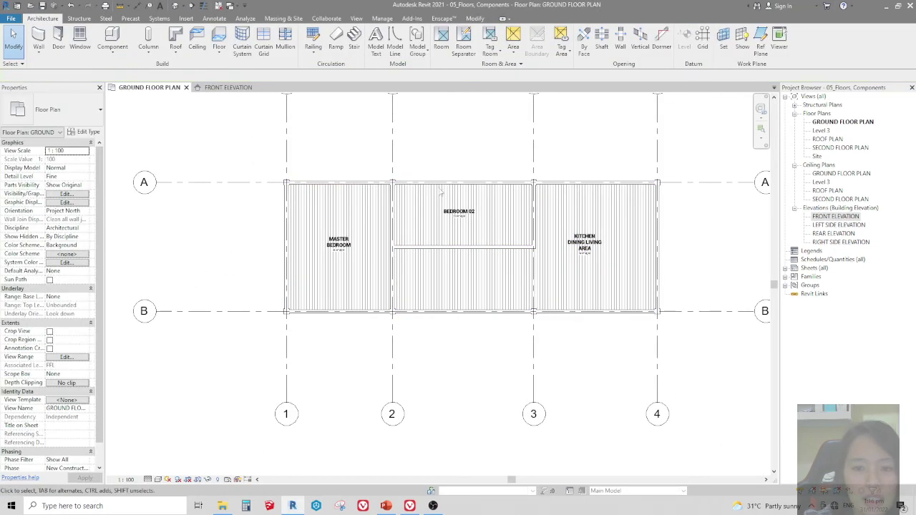
# Step: Tab-cycle past the surrounding walls to select the L-shaped kitchen floor
pyautogui.press('Tab')
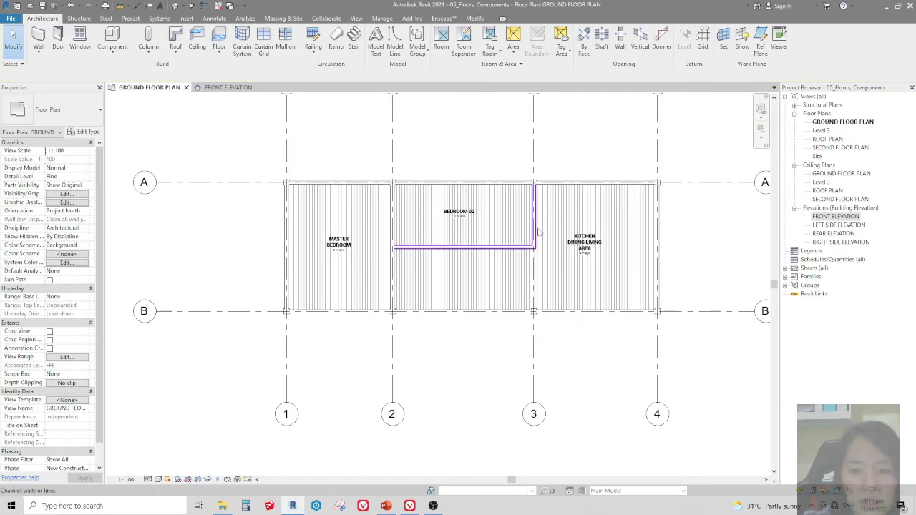
pyautogui.click(540, 229)
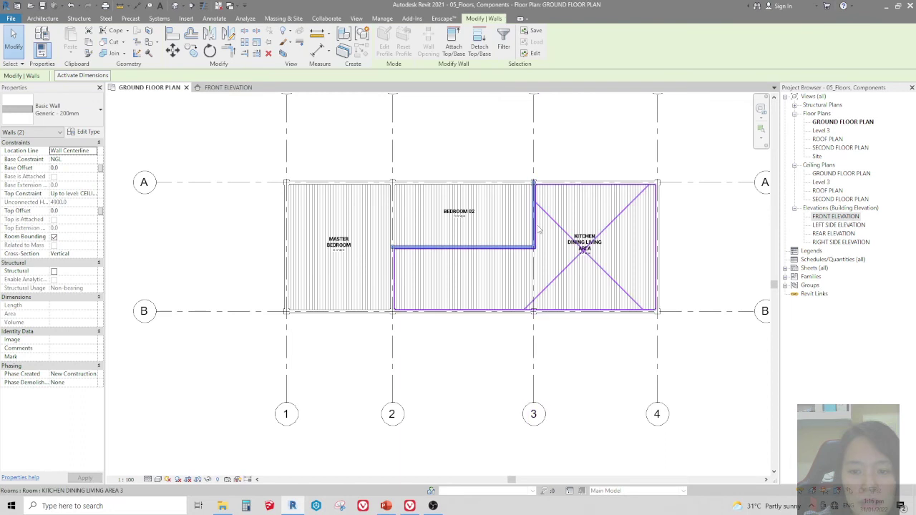
pyautogui.press('Tab')
pyautogui.press('Tab')
pyautogui.click(658, 209)
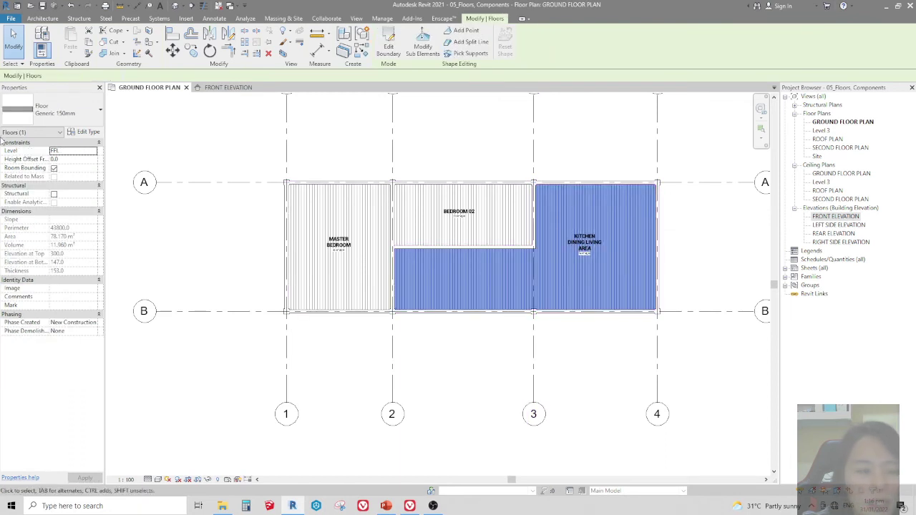
pyautogui.click(487, 352)
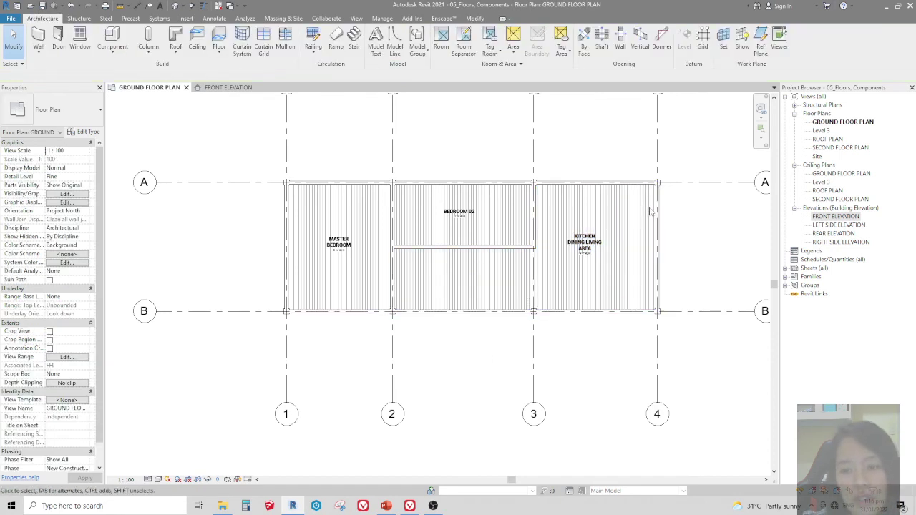
pyautogui.press('Tab')
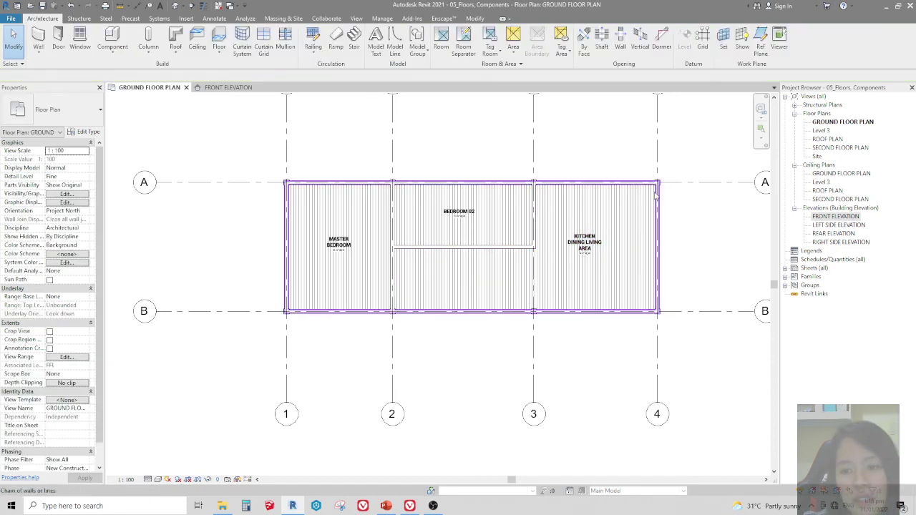
pyautogui.click(620, 201)
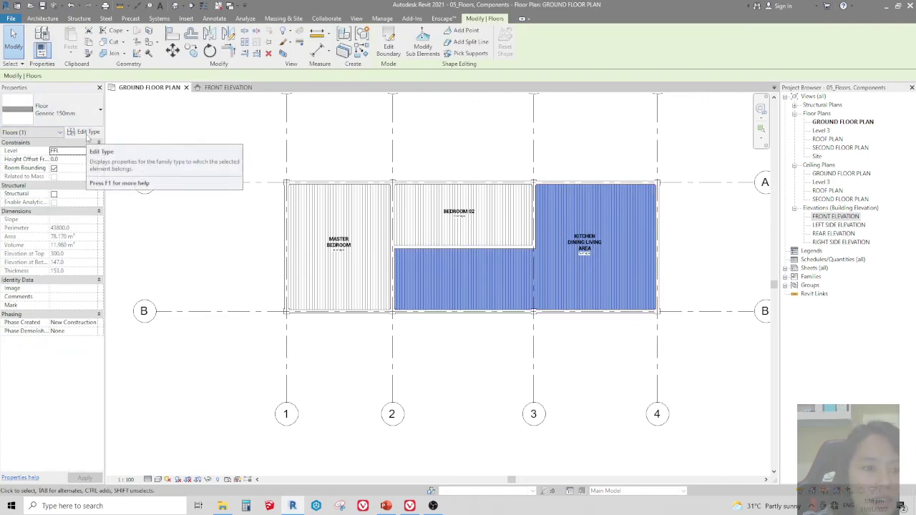
# Step: Duplicate the kitchen floor's Generic 150mm type and begin naming it L+F Tiled Floor
pyautogui.click(87, 132)
pyautogui.click(502, 143)
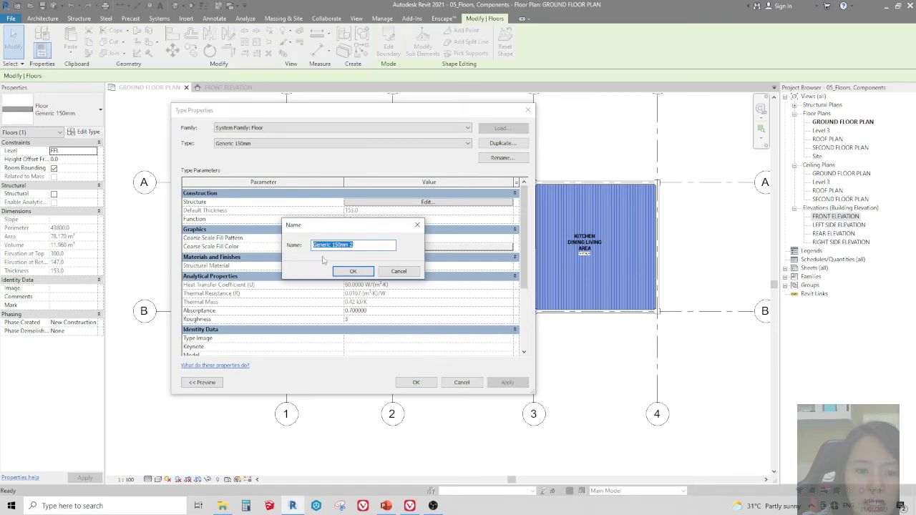
pyautogui.write('Tiled Floor')
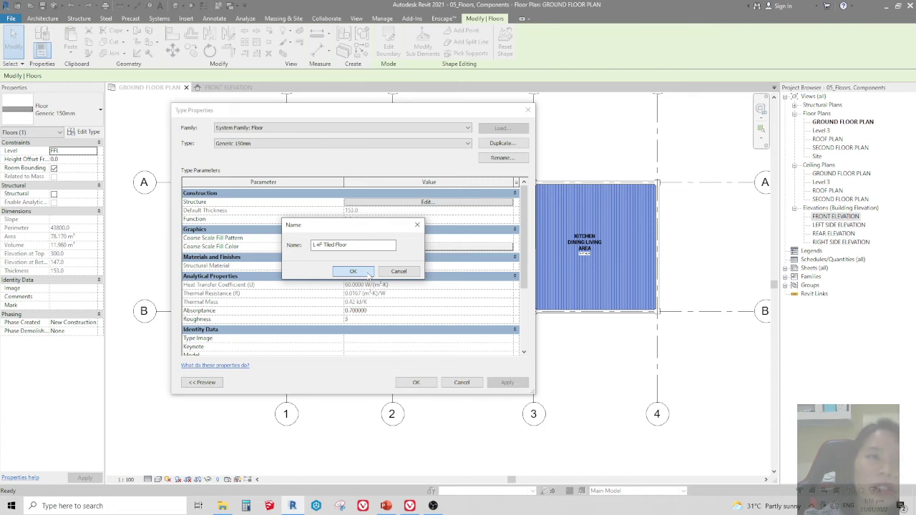
# Step: Confirm the L+F Tiled Floor name and change its top layer material to Ceramic Tile
pyautogui.click(354, 272)
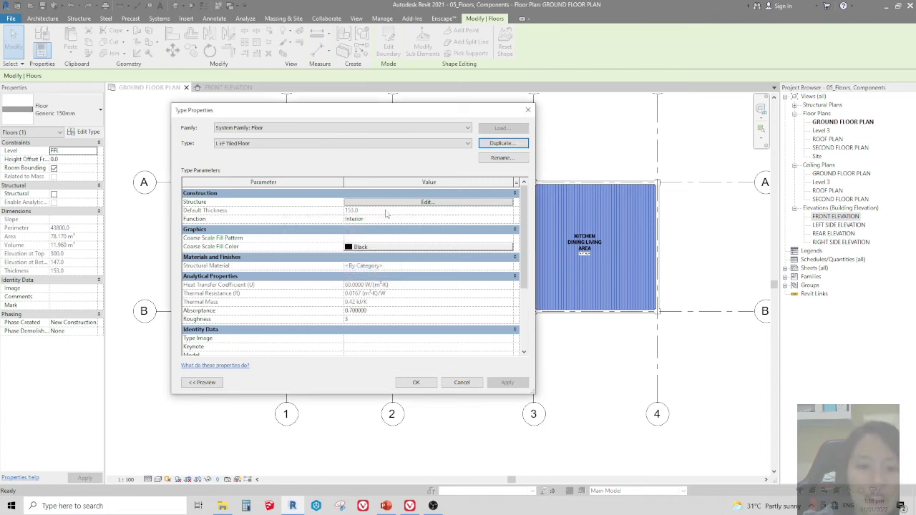
pyautogui.click(426, 203)
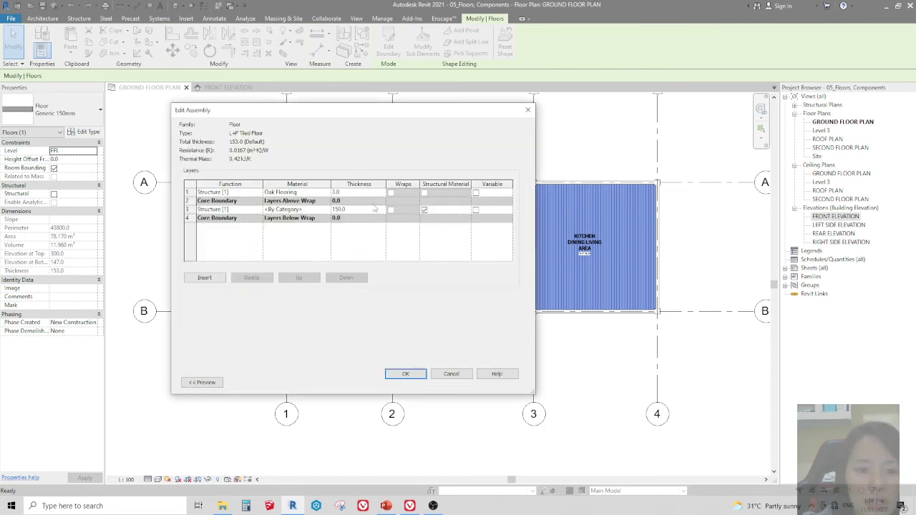
pyautogui.click(294, 192)
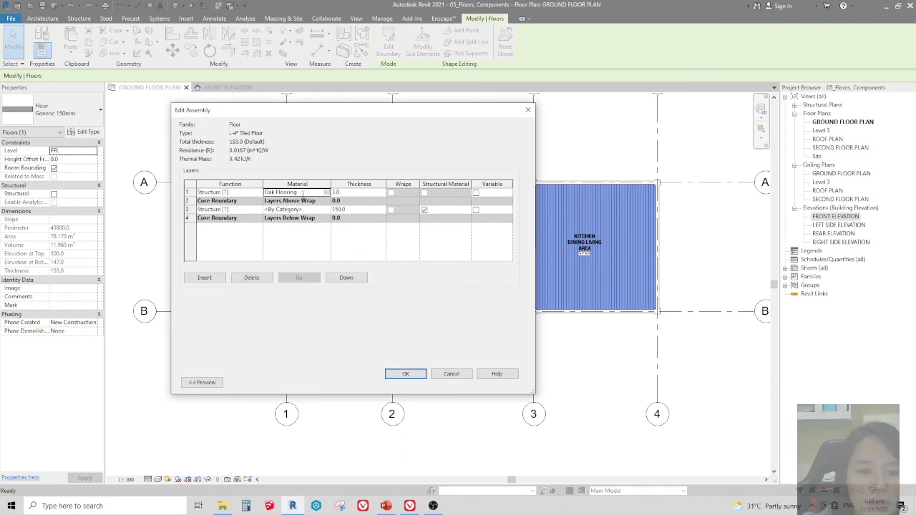
pyautogui.click(325, 192)
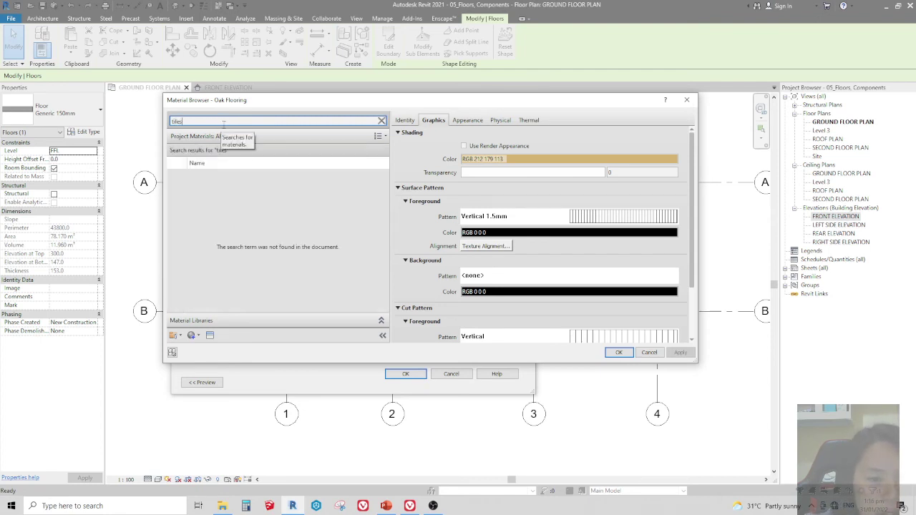
pyautogui.press('BackSpace')
pyautogui.press('BackSpace')
pyautogui.write('c')
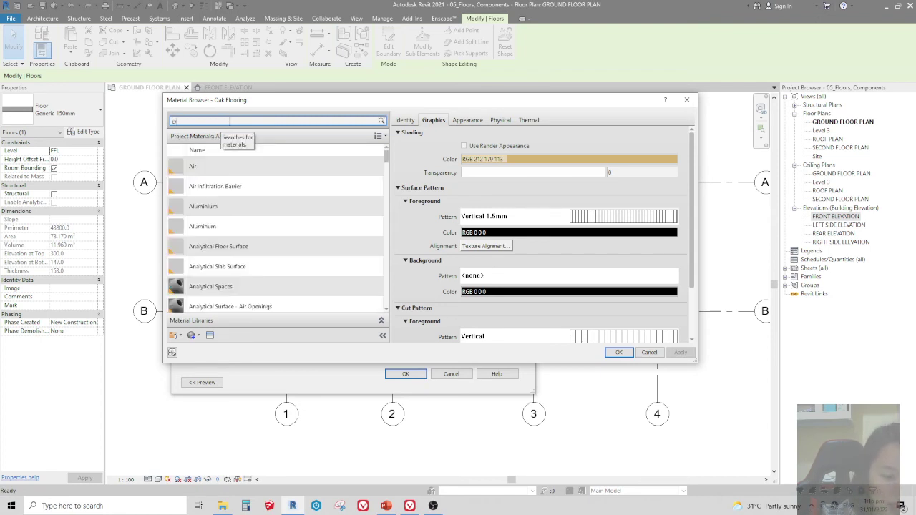
pyautogui.write('rram')
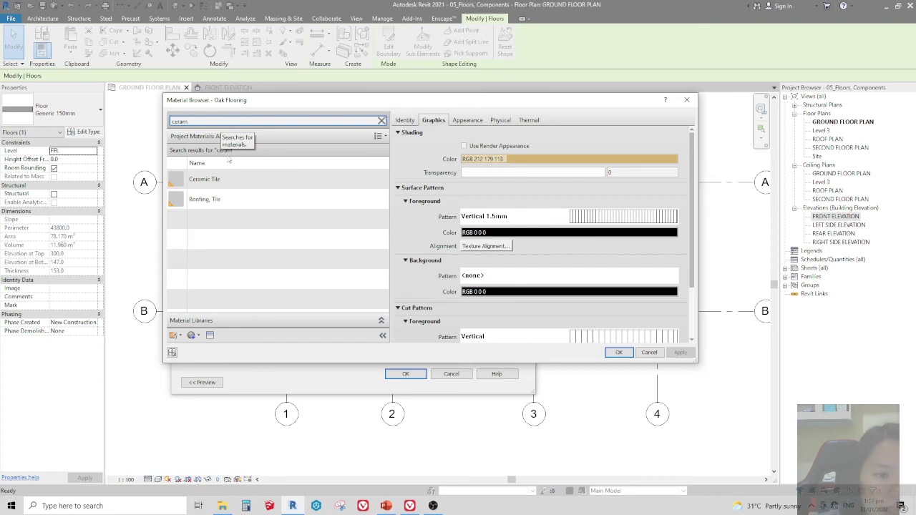
pyautogui.press('Down')
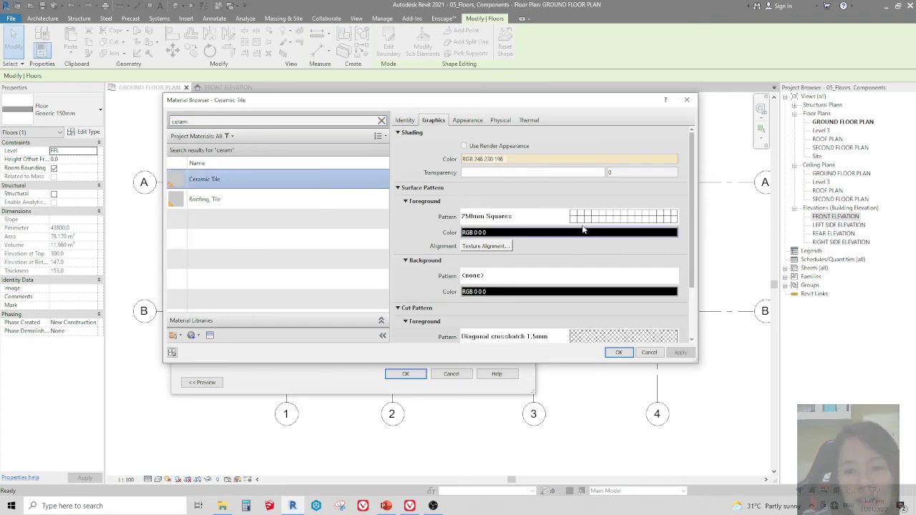
pyautogui.scroll(-2, 421, 197)
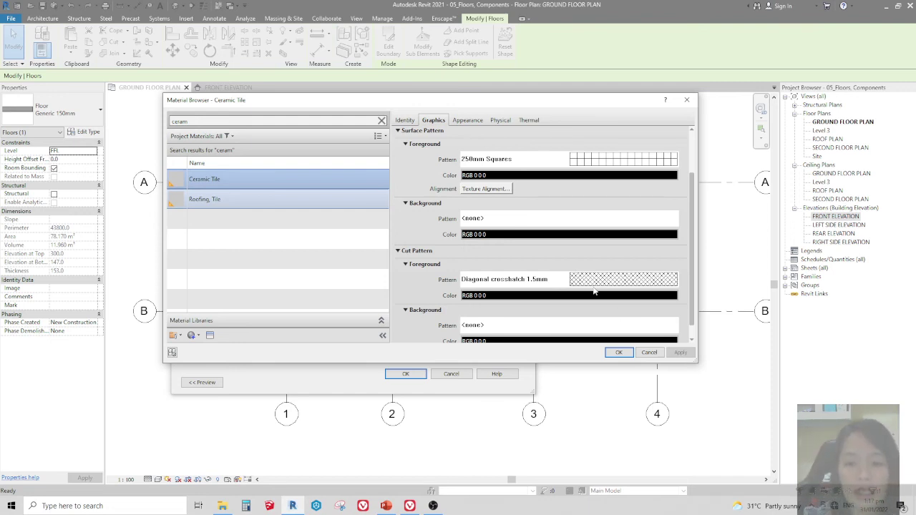
pyautogui.scroll(2, 594, 290)
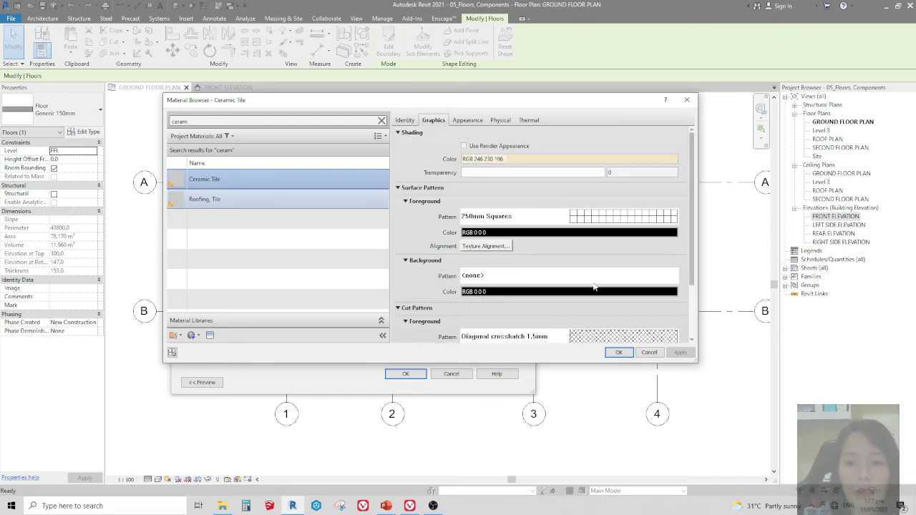
pyautogui.click(619, 353)
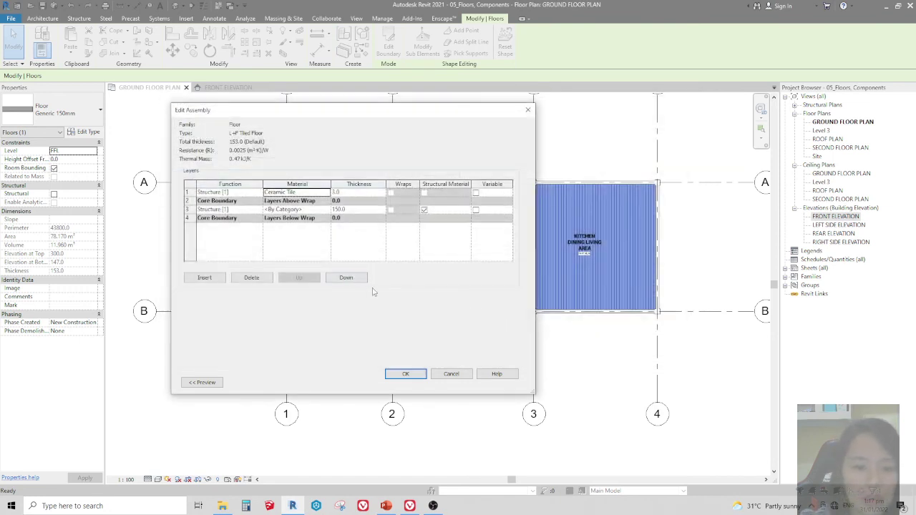
pyautogui.click(405, 374)
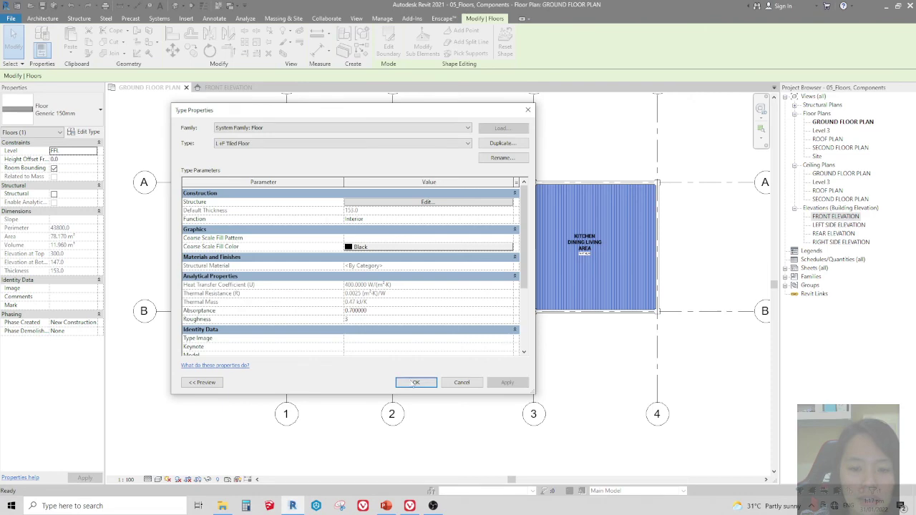
# Step: Save the L+F Tiled Floor type and reselect the tiled kitchen floor
pyautogui.click(415, 383)
pyautogui.click(552, 328)
pyautogui.scroll(4, 565, 287)
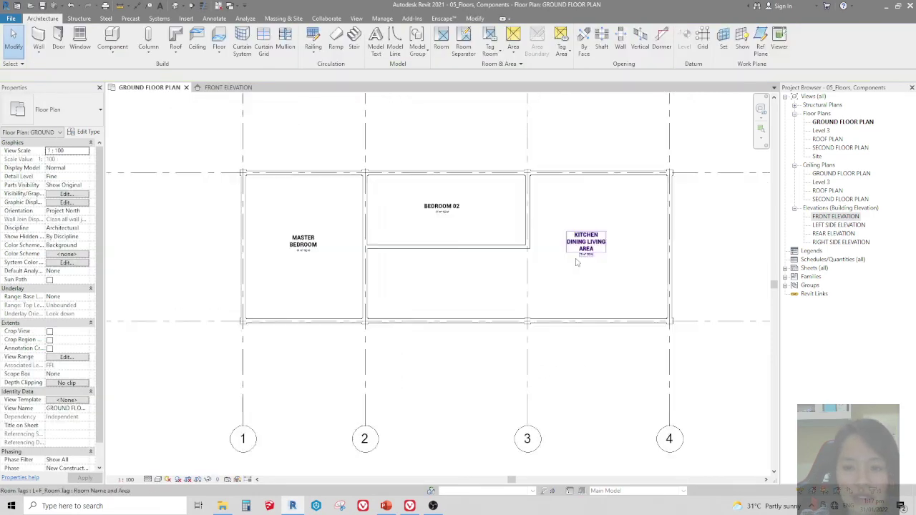
pyautogui.click(560, 285)
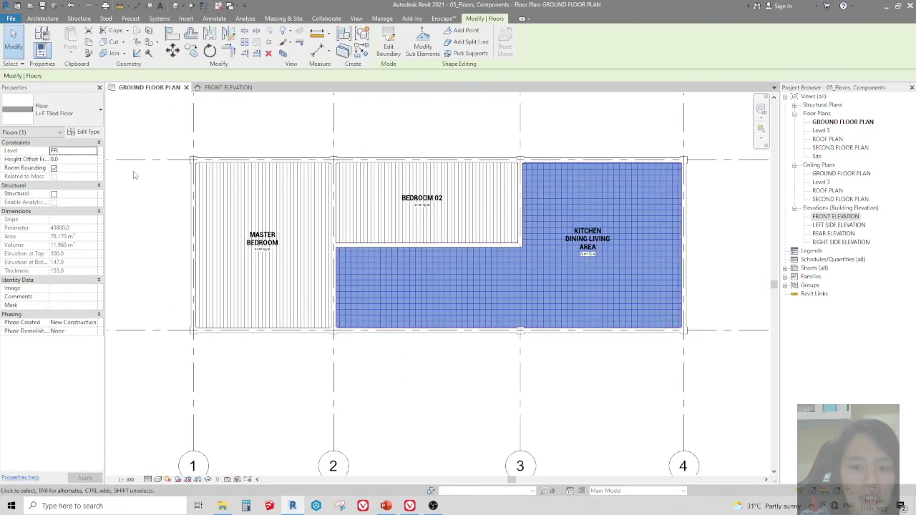
# Step: Bring up the Ceramic Tile material's surface foreground pattern choices, currently 250mm Squares
pyautogui.click(86, 132)
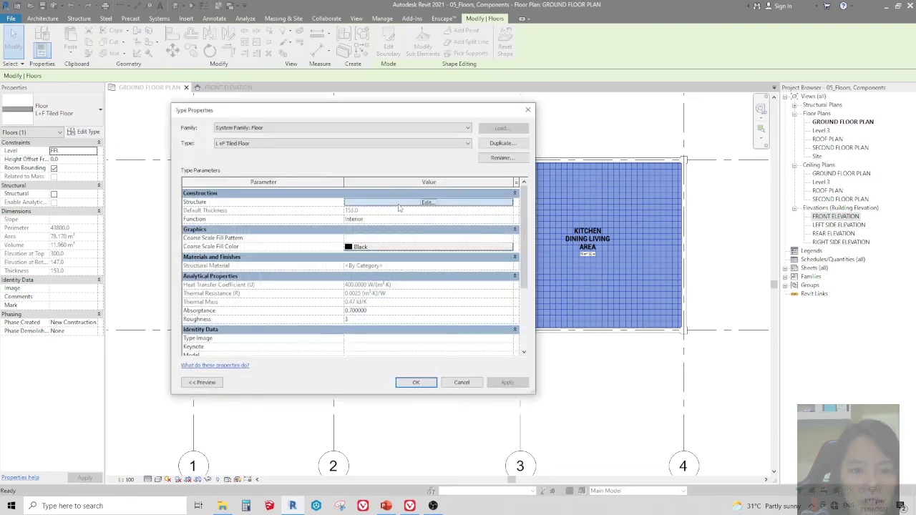
pyautogui.click(396, 208)
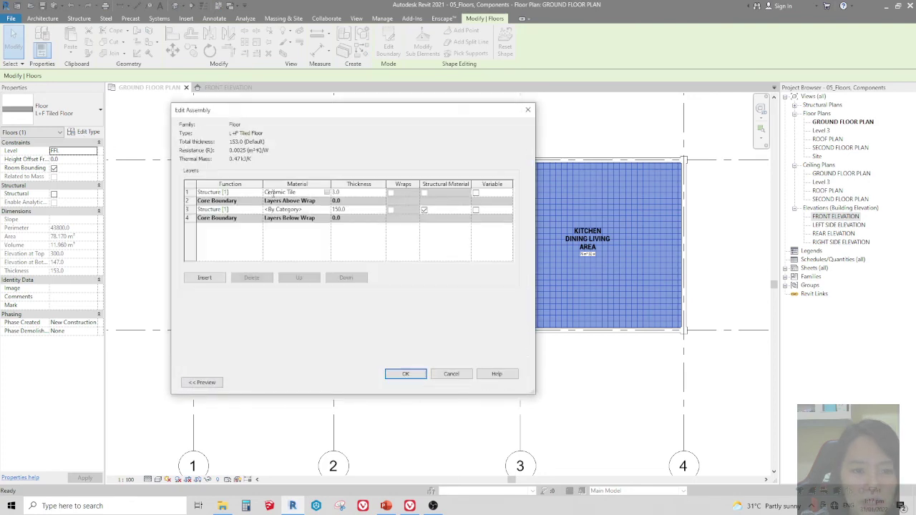
pyautogui.click(328, 192)
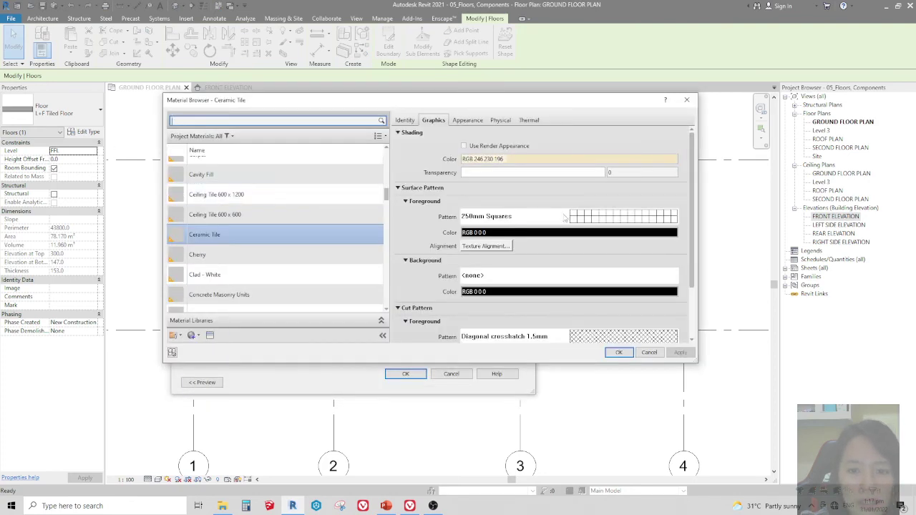
pyautogui.click(603, 215)
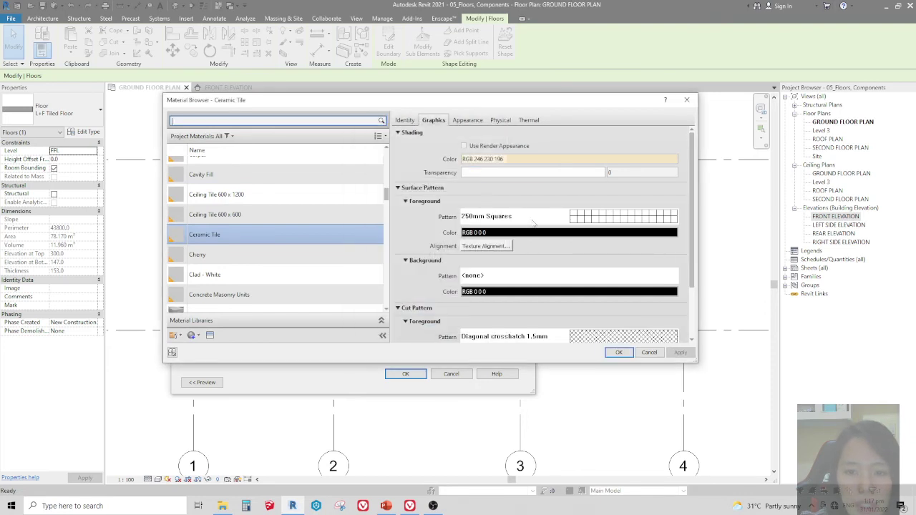
pyautogui.press('Return')
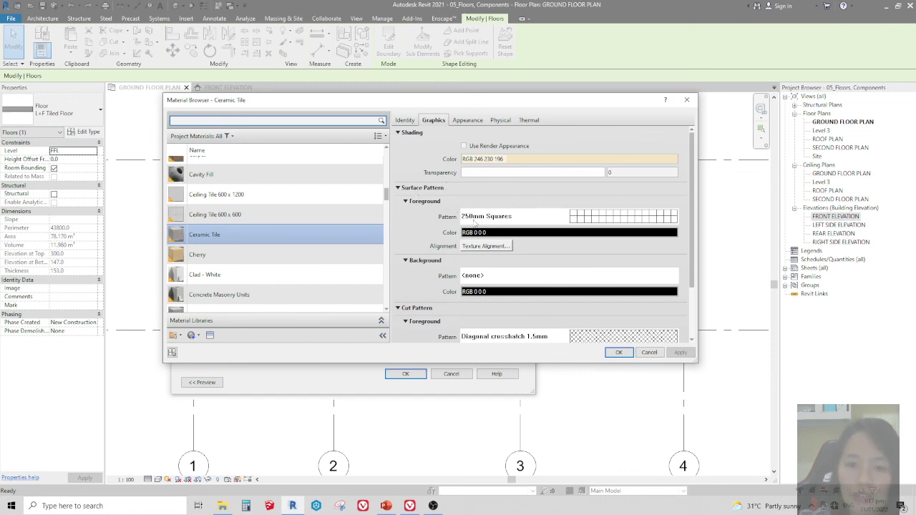
pyautogui.click(594, 219)
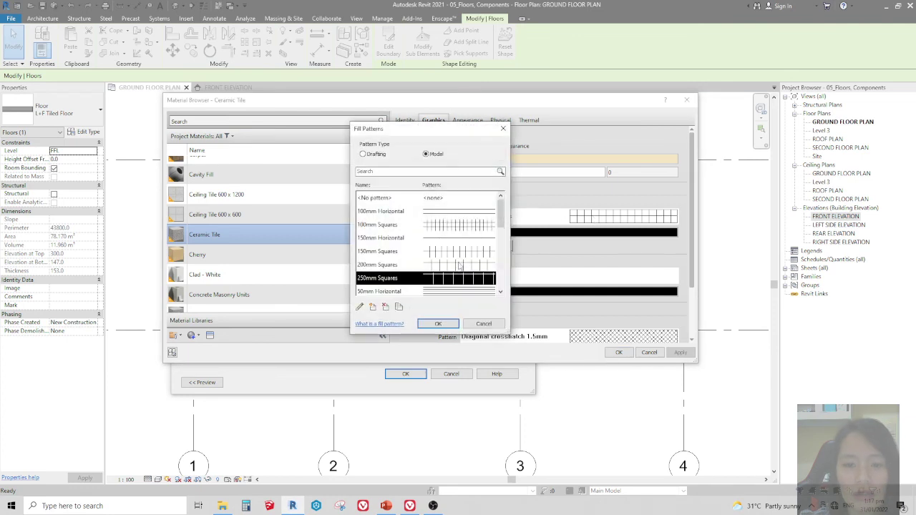
# Step: Edit the 250mm Squares pattern to line spacings of 1200 and 600
pyautogui.scroll(-1, 461, 285)
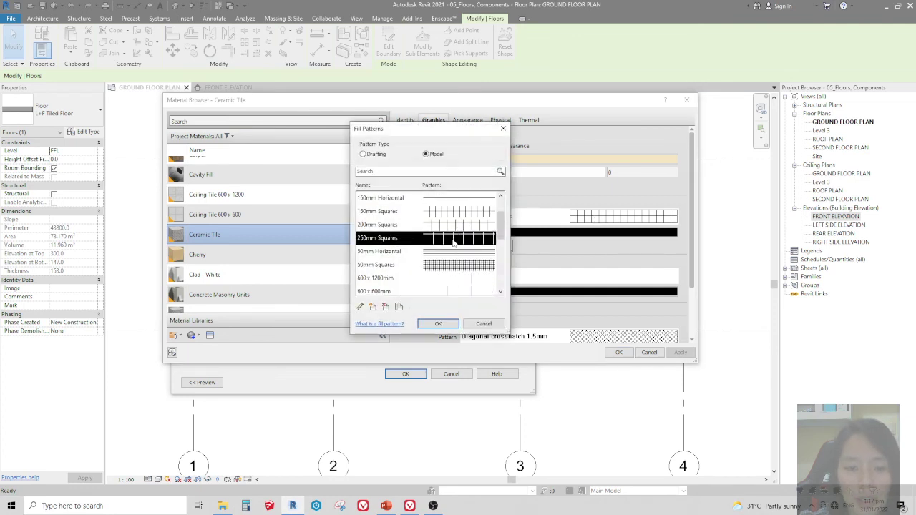
pyautogui.doubleClick(453, 243)
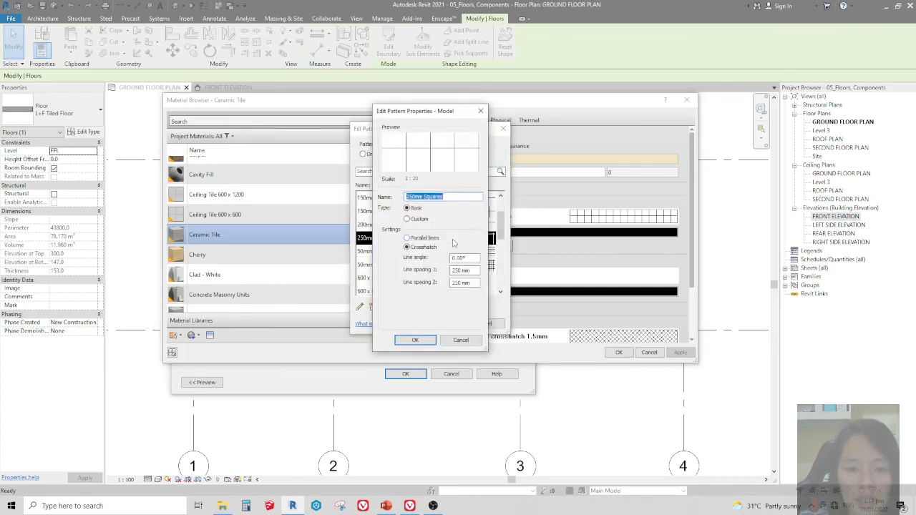
pyautogui.doubleClick(473, 271)
pyautogui.write('100')
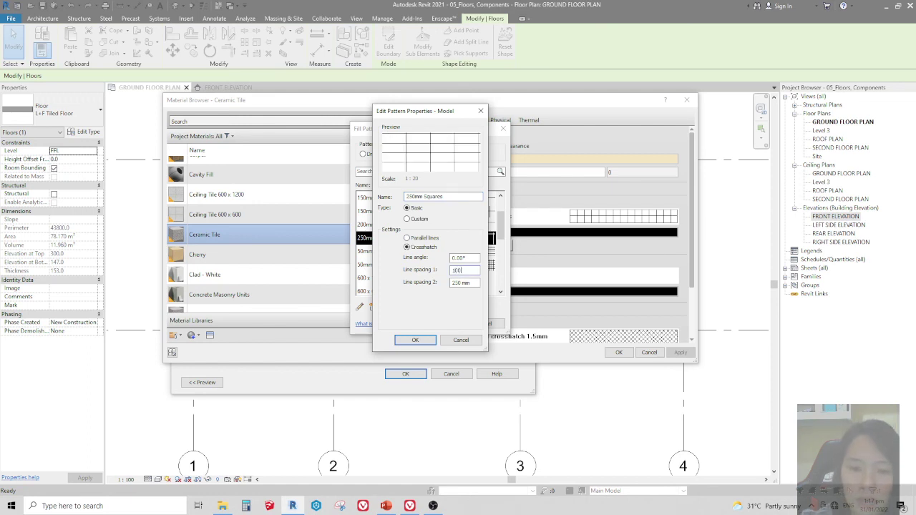
pyautogui.write('0')
pyautogui.doubleClick(462, 283)
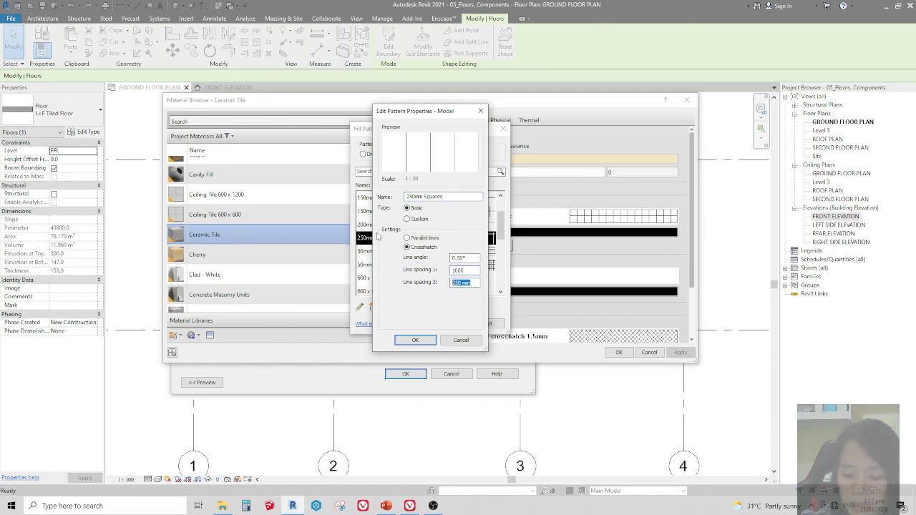
pyautogui.write('1000')
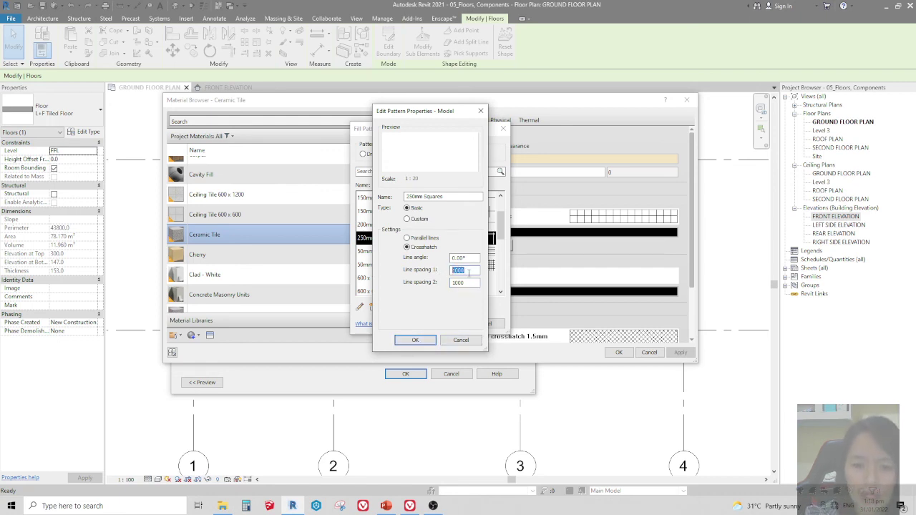
pyautogui.write('1')
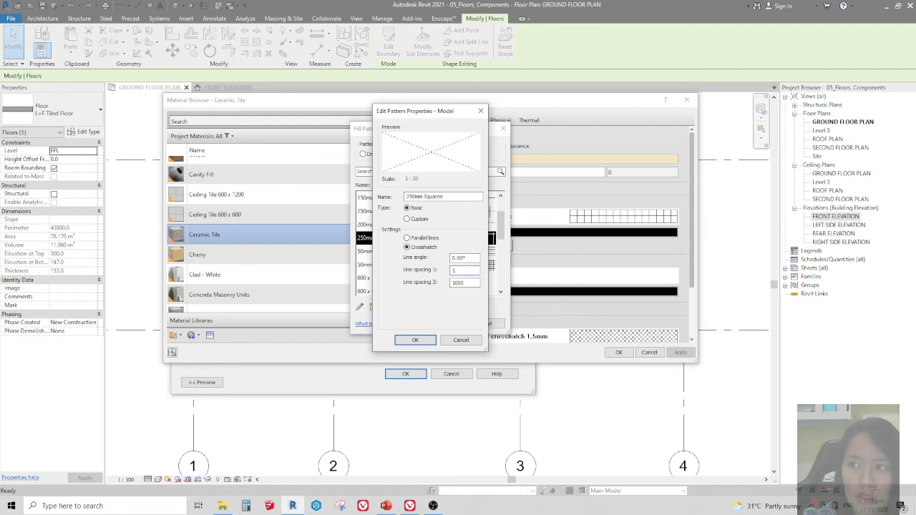
pyautogui.write('200')
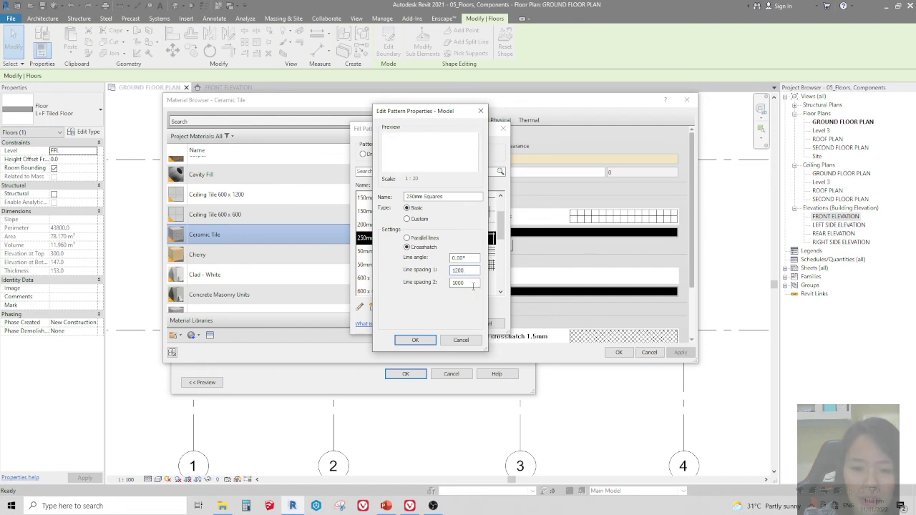
pyautogui.write('600')
# Step: Rename the pattern '1200x600mm Rectangle' and accept it as Ceramic Tile's surface pattern
pyautogui.moveTo(415, 196); pyautogui.dragTo(407, 196)
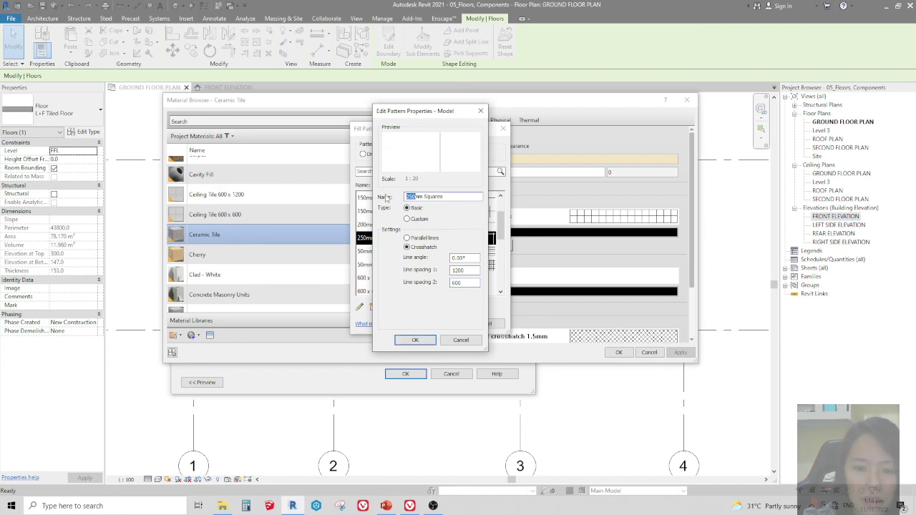
pyautogui.press('BackSpace')
pyautogui.write('1')
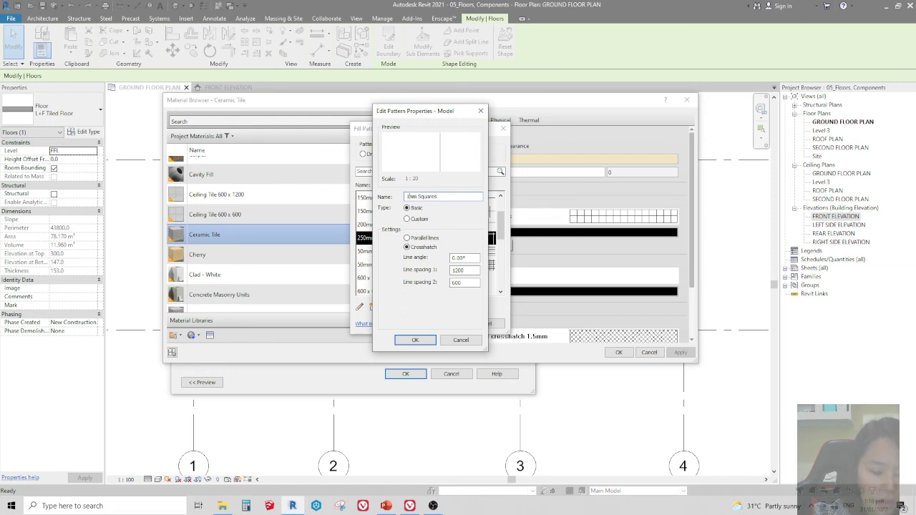
pyautogui.write('200x600mm ')
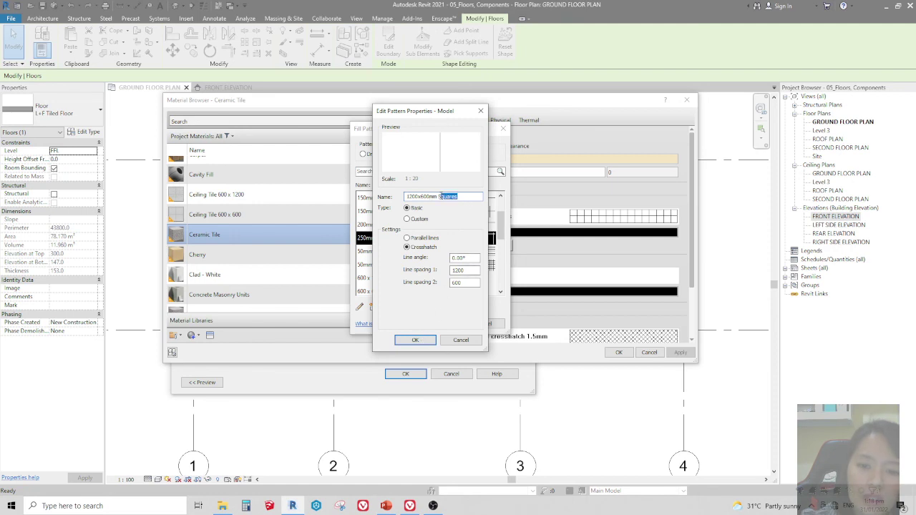
pyautogui.write('Rectangl')
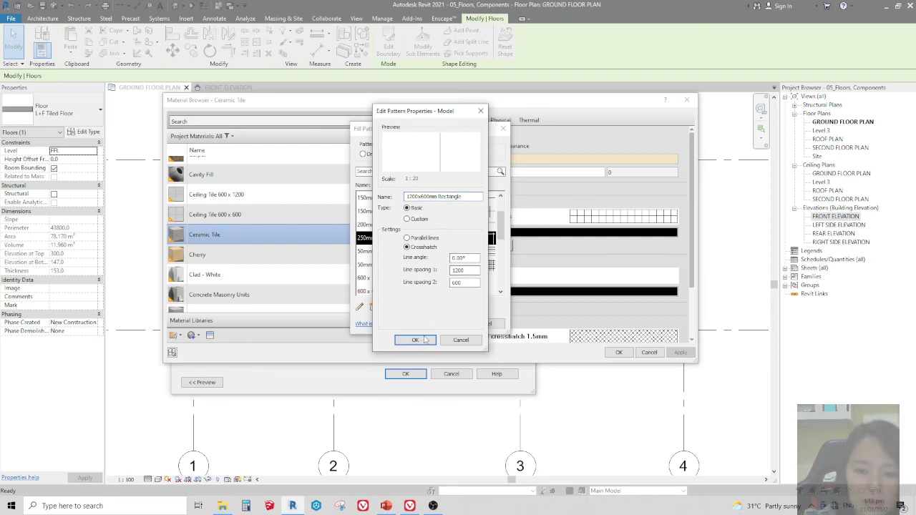
pyautogui.click(425, 339)
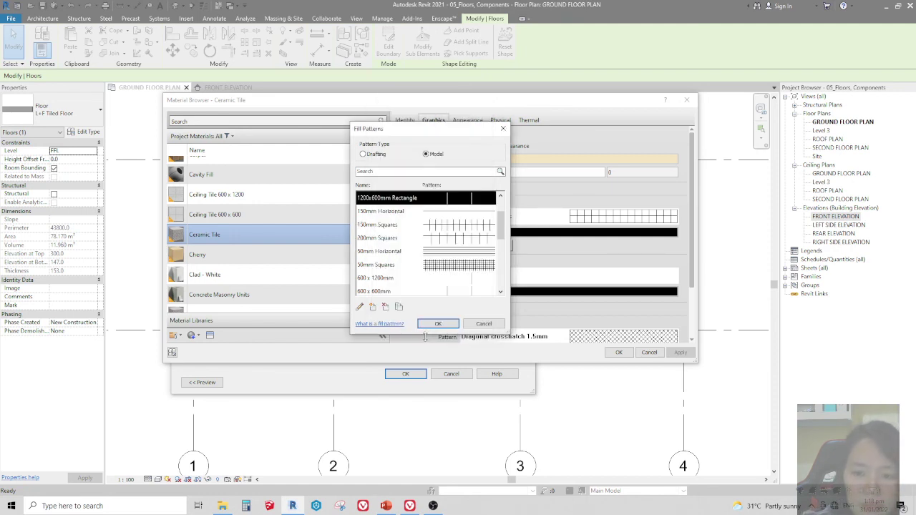
pyautogui.click(438, 323)
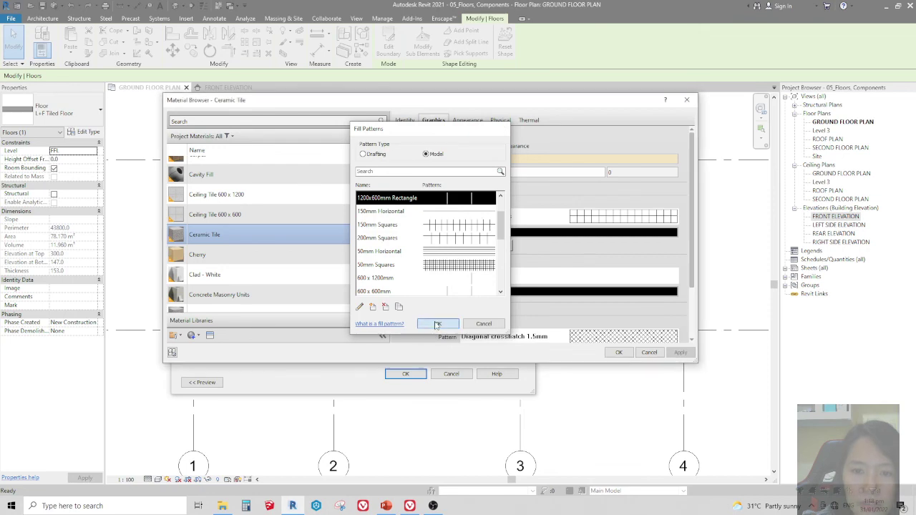
# Step: Confirm the Ceramic Tile change through Material Browser, Edit Assembly and Type Properties, then deselect the floors
pyautogui.click(610, 350)
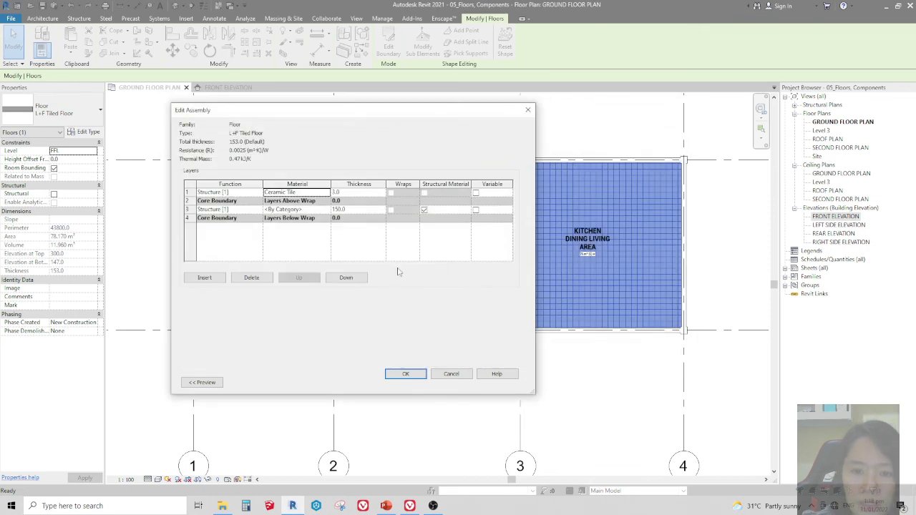
pyautogui.click(405, 374)
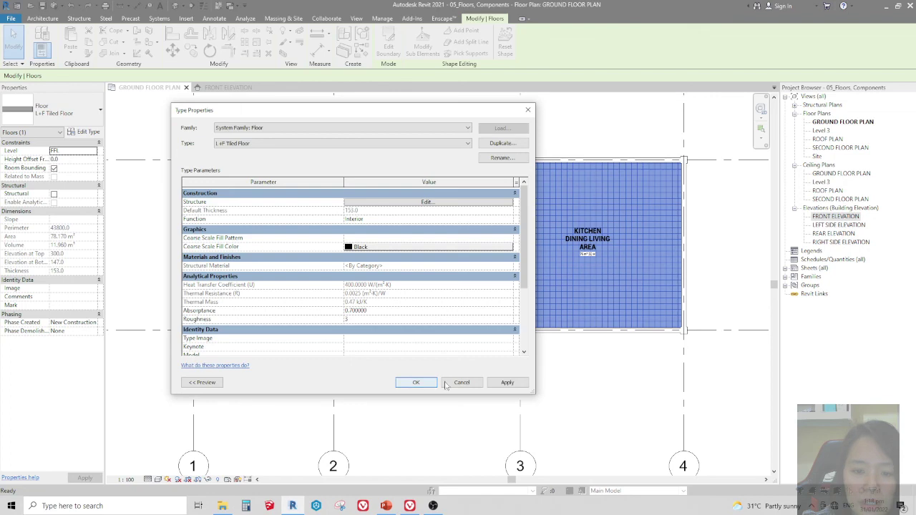
pyautogui.click(507, 383)
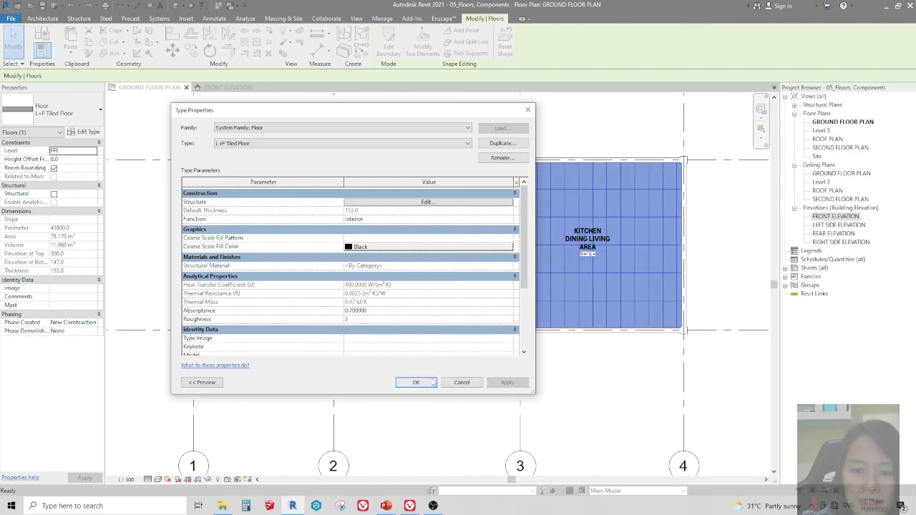
pyautogui.press('Return')
pyautogui.press('Escape')
# Step: Zoom the plan to review the 1200x600mm tile grid on the L-shaped kitchen floor
pyautogui.scroll(-1, 549, 280)
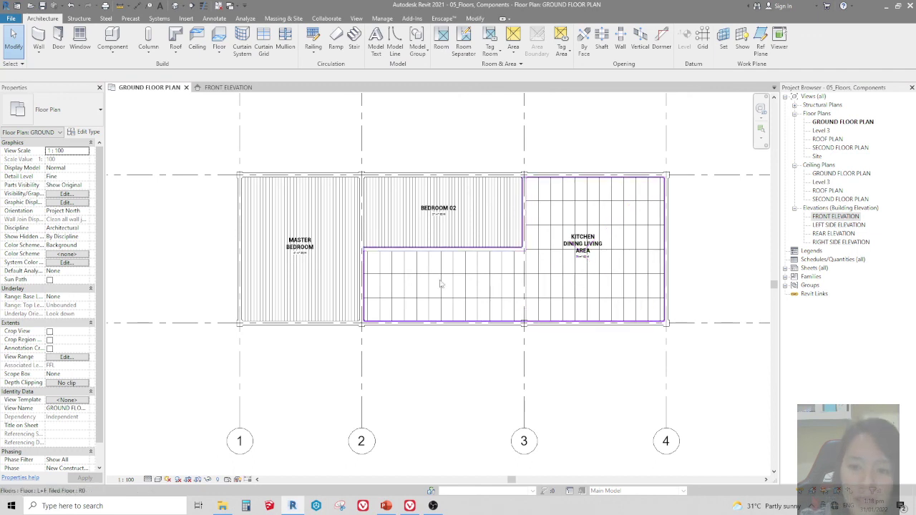
pyautogui.scroll(1, 498, 279)
pyautogui.scroll(1, 533, 276)
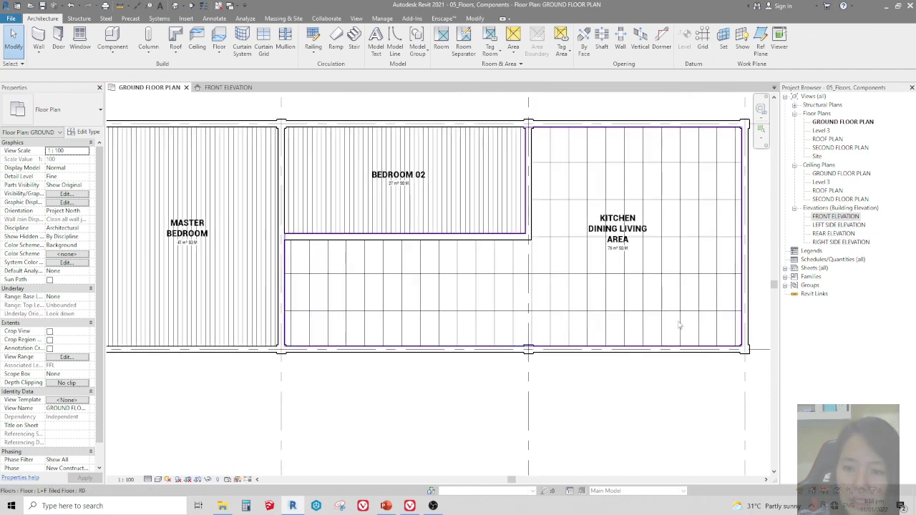
pyautogui.scroll(-1, 544, 261)
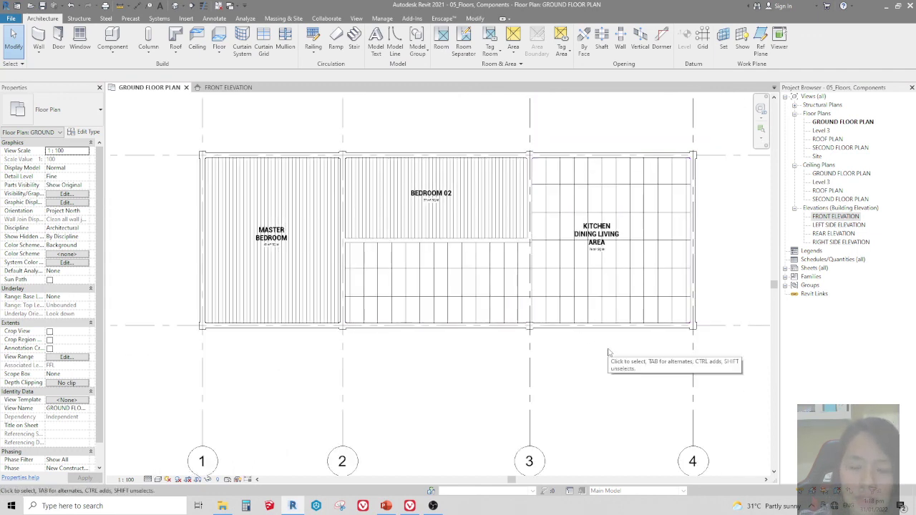
pyautogui.scroll(-1, 487, 273)
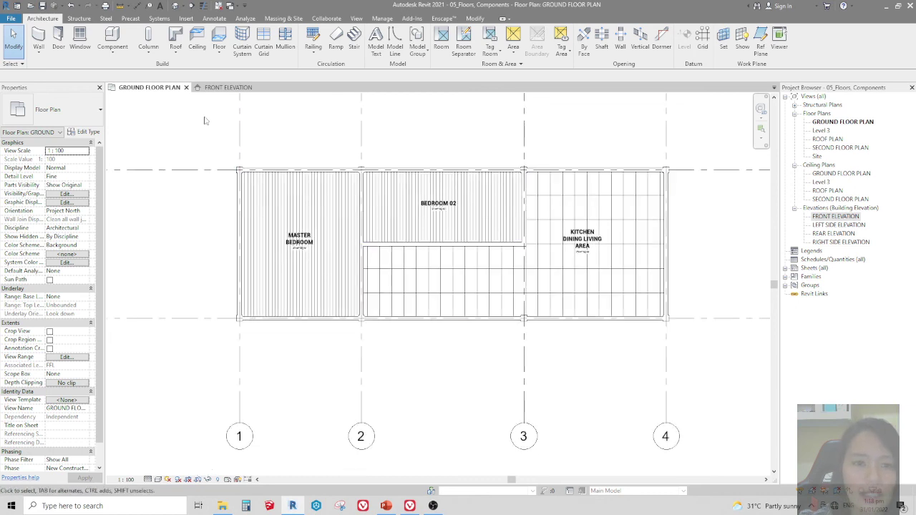
pyautogui.click(192, 5)
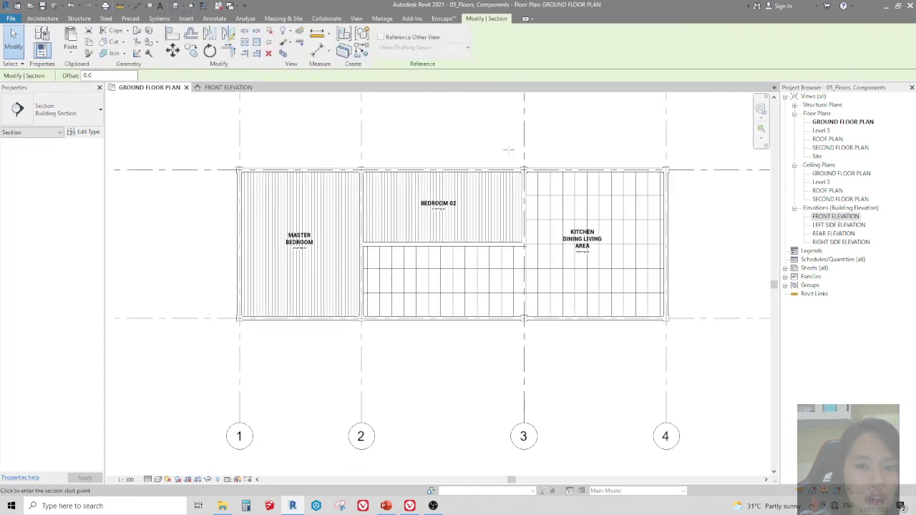
pyautogui.click(484, 127)
pyautogui.click(484, 367)
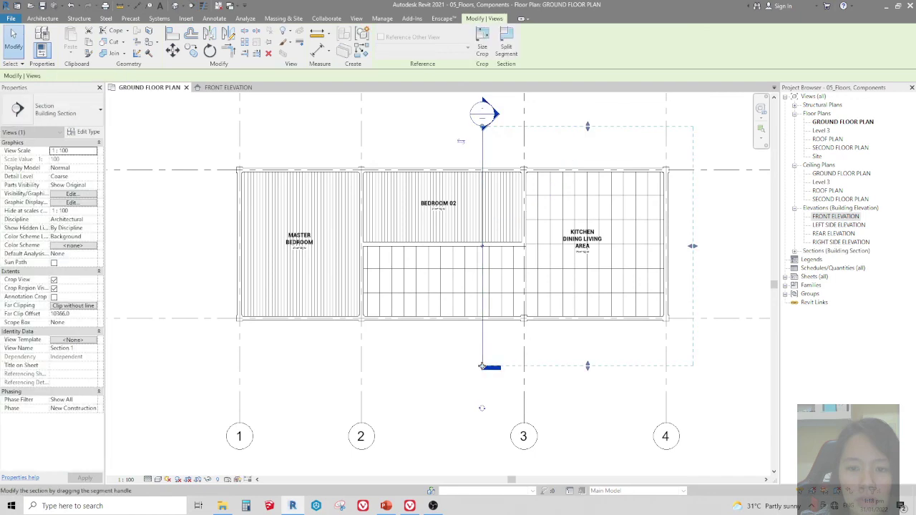
pyautogui.click(795, 251)
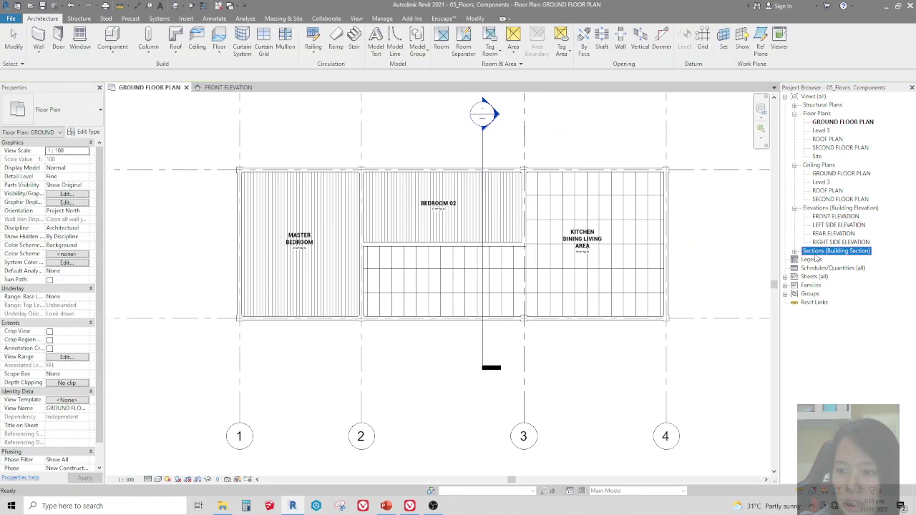
pyautogui.doubleClick(825, 259)
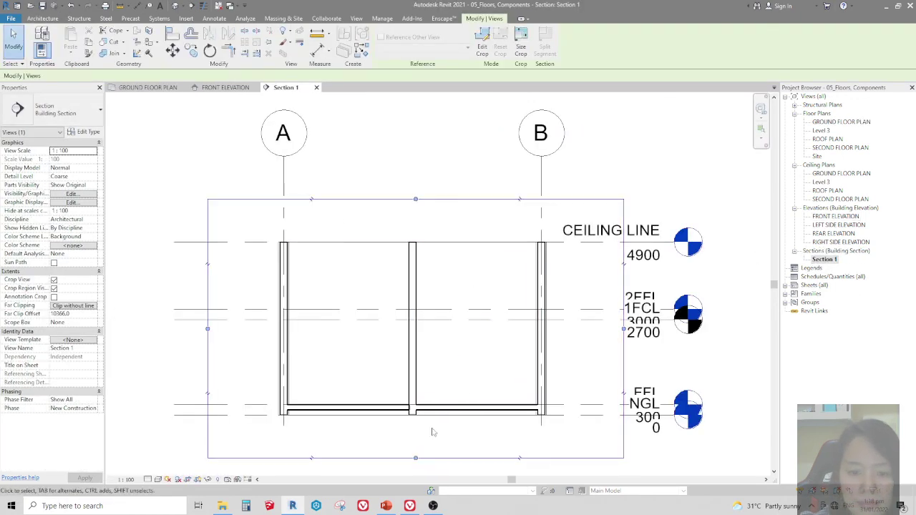
pyautogui.scroll(3, 429, 430)
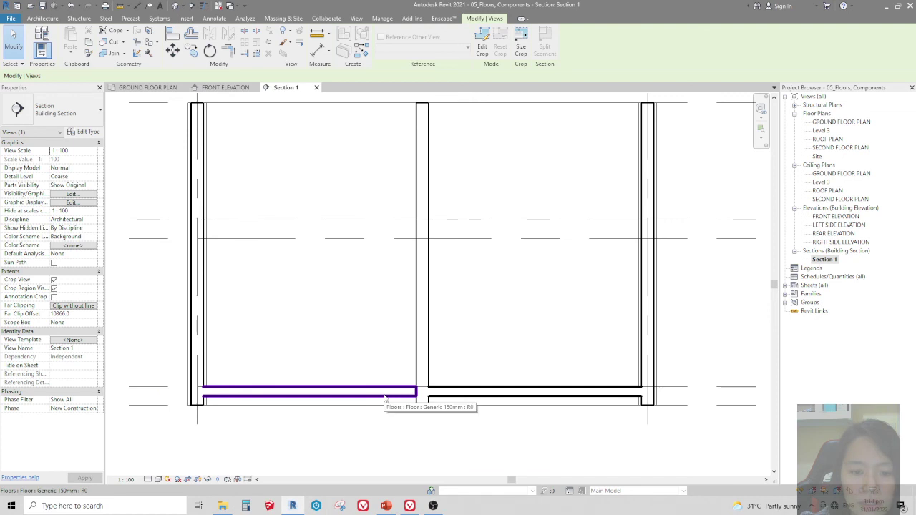
pyautogui.click(384, 398)
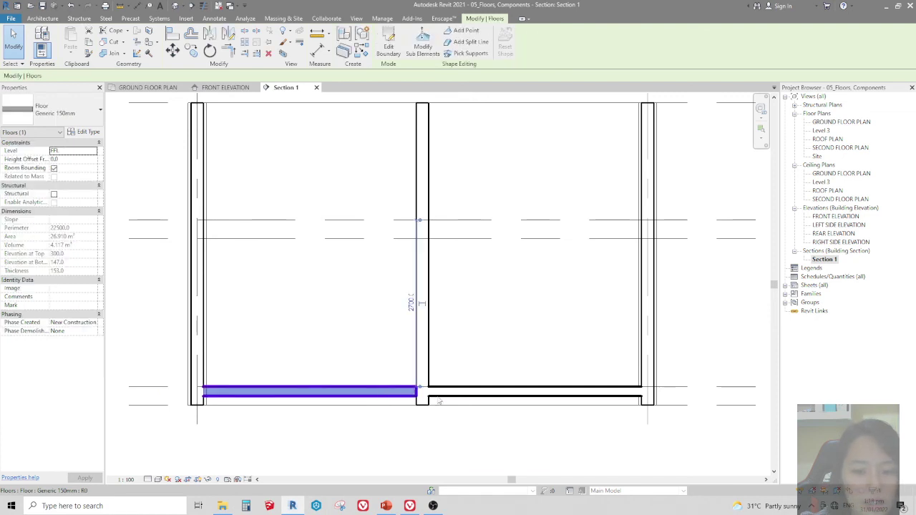
pyautogui.click(460, 394)
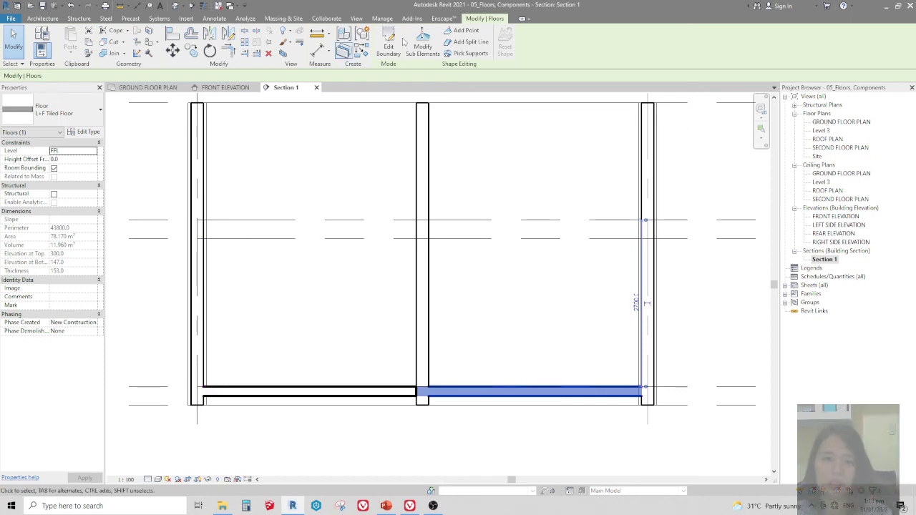
pyautogui.hotkey('ctrl', 'Tab')
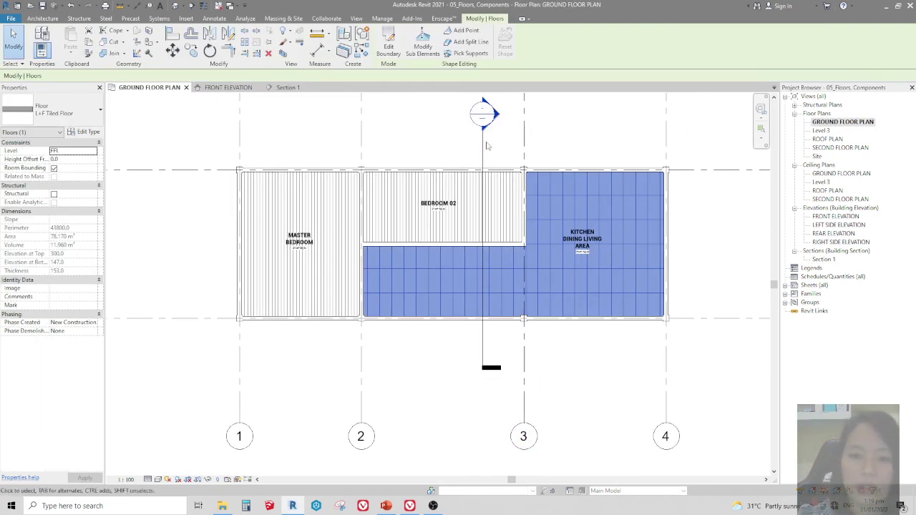
pyautogui.click(485, 145)
pyautogui.press('Delete')
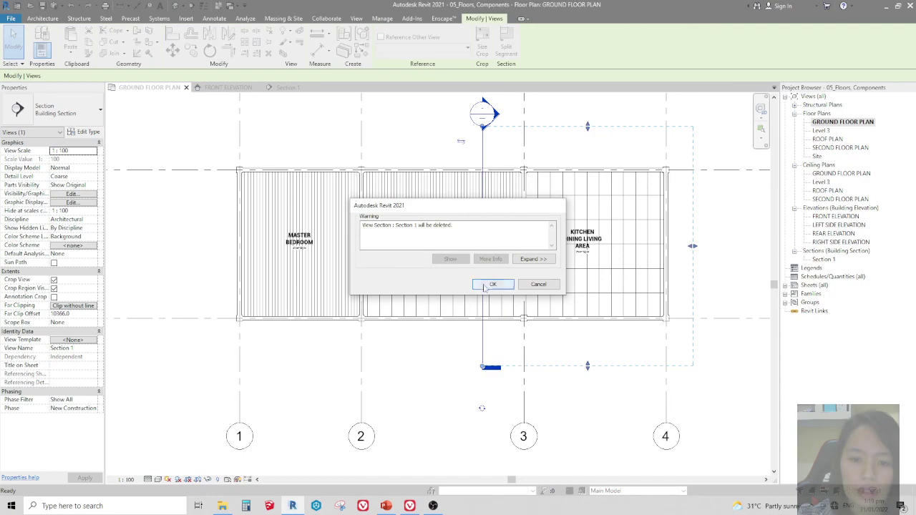
pyautogui.click(492, 284)
pyautogui.click(433, 506)
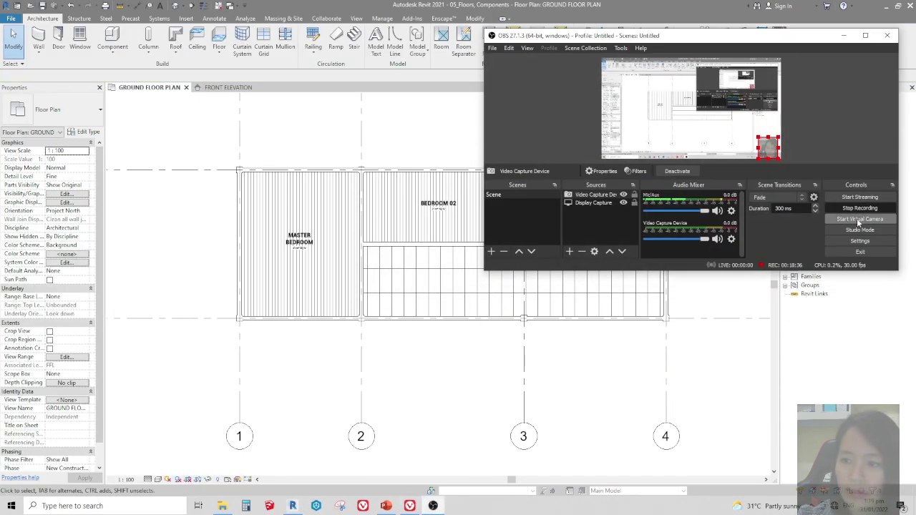